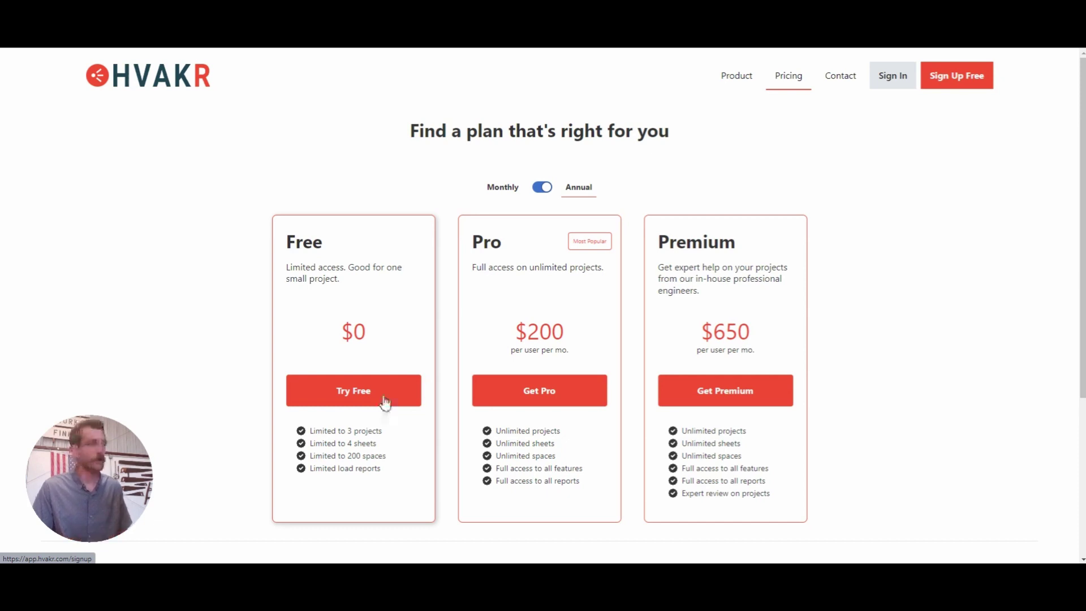
Go back to the HVAKR home page and scroll down to the ASHRAE & ACCA Compliant Modes and Methods section.
{"action": "left_click", "coordinate": [186, 78]}
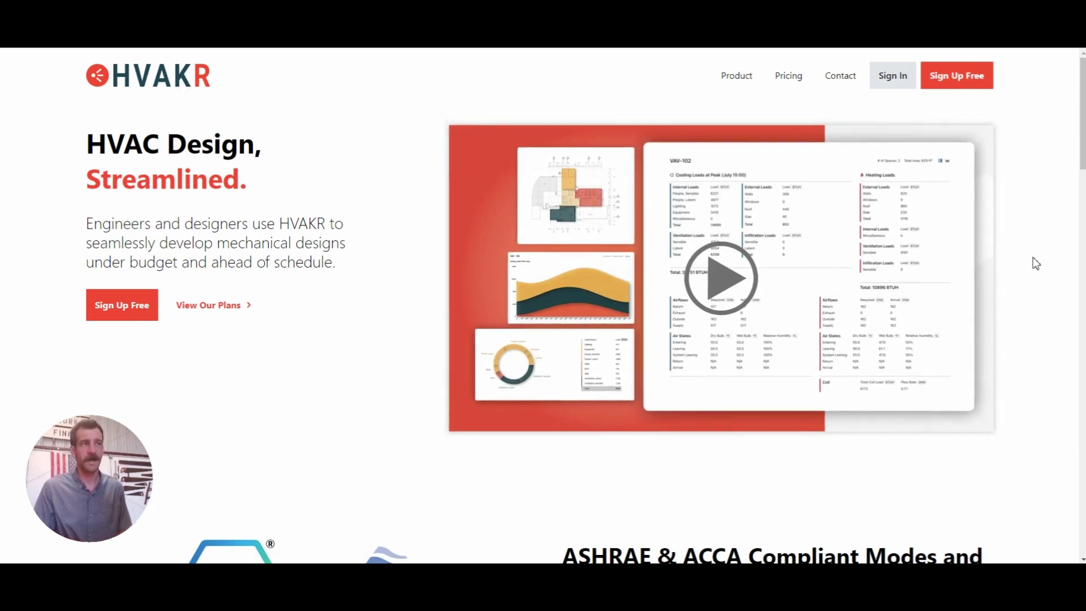
{"action": "scroll", "coordinate": [1033, 266], "scroll_direction": "down", "scroll_amount": 4}
{"action": "scroll", "coordinate": [1029, 269], "scroll_direction": "down", "scroll_amount": 1}
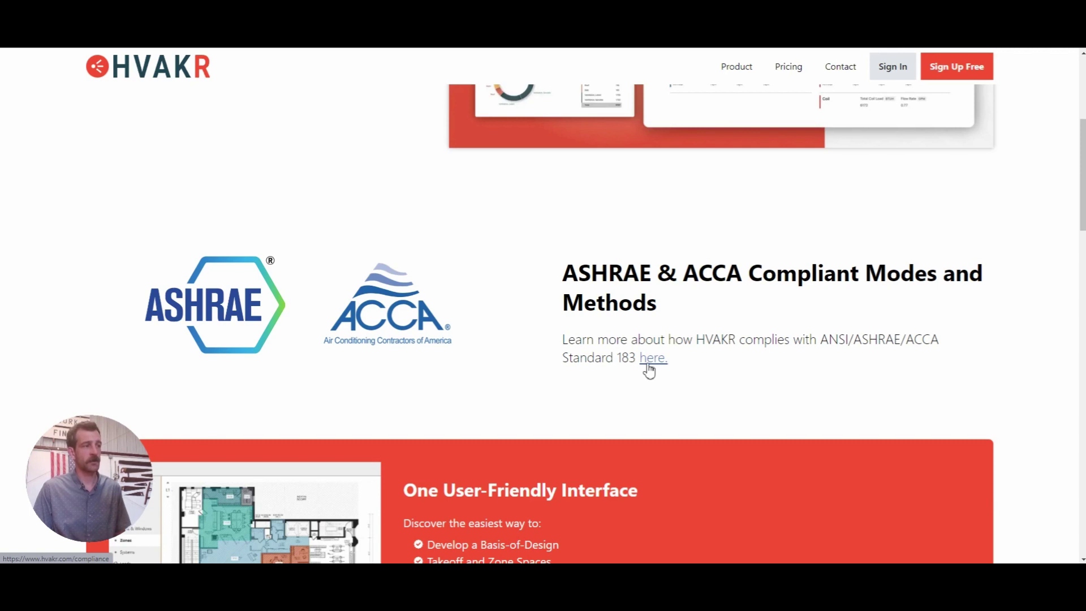
{"action": "left_click", "coordinate": [653, 368]}
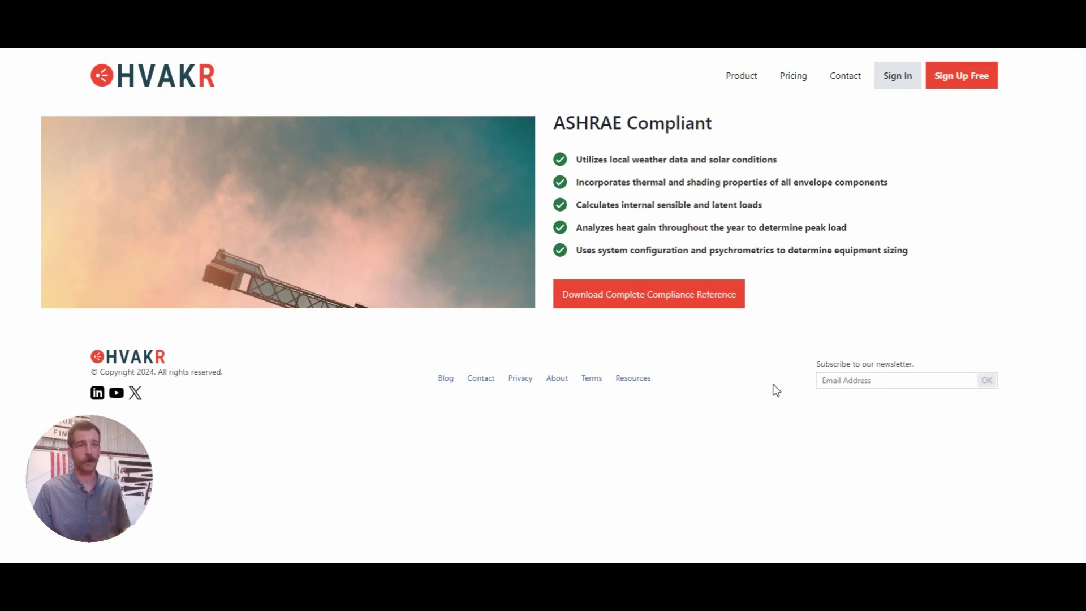
{"action": "key", "text": "alt+Left"}
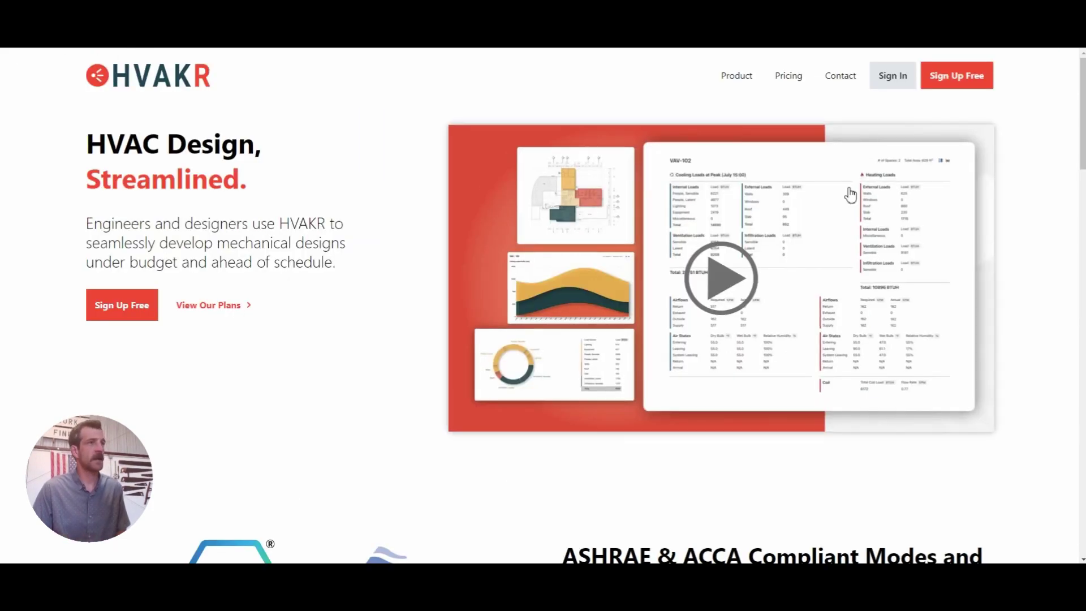
Sign in, set Beta Features to Enabled in the User Profile and save, then go back to Active Projects.
{"action": "left_click", "coordinate": [894, 80]}
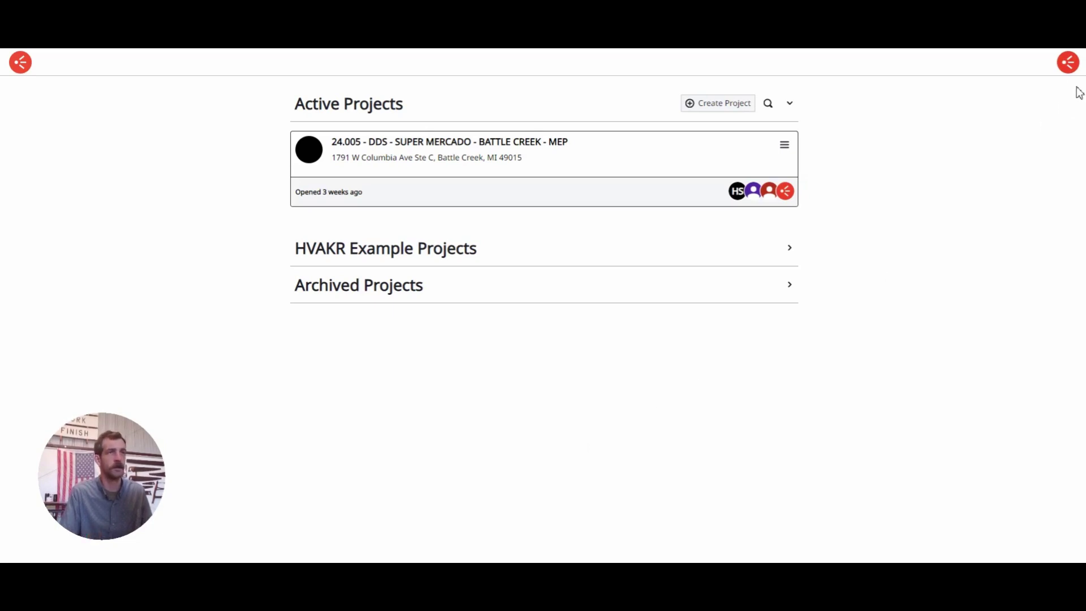
{"action": "left_click", "coordinate": [1068, 63]}
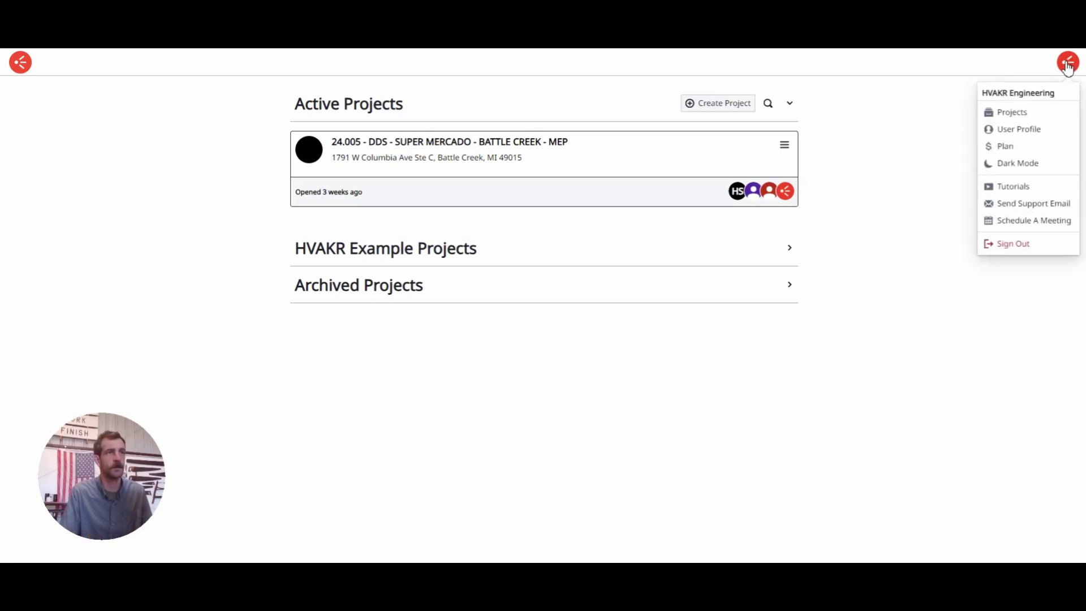
{"action": "left_click", "coordinate": [1034, 128]}
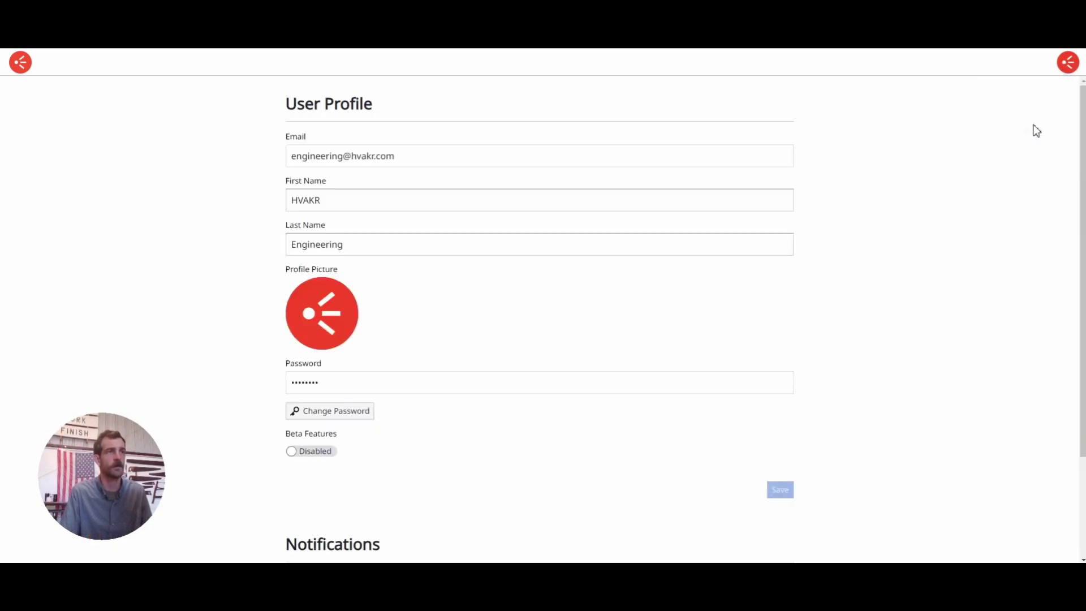
{"action": "left_click", "coordinate": [309, 452]}
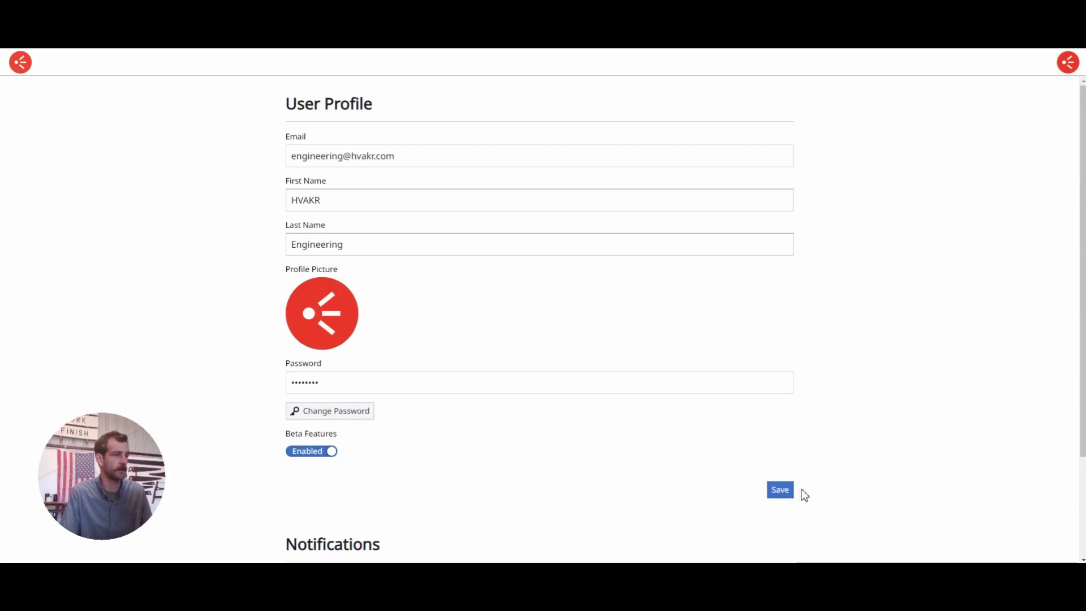
{"action": "left_click", "coordinate": [781, 491]}
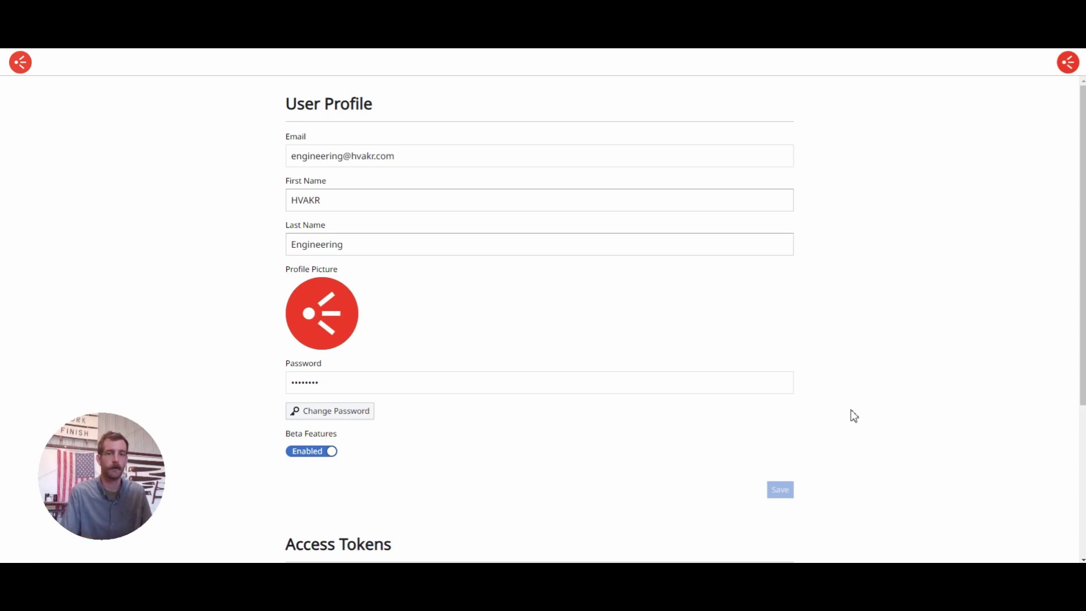
{"action": "left_click", "coordinate": [23, 66]}
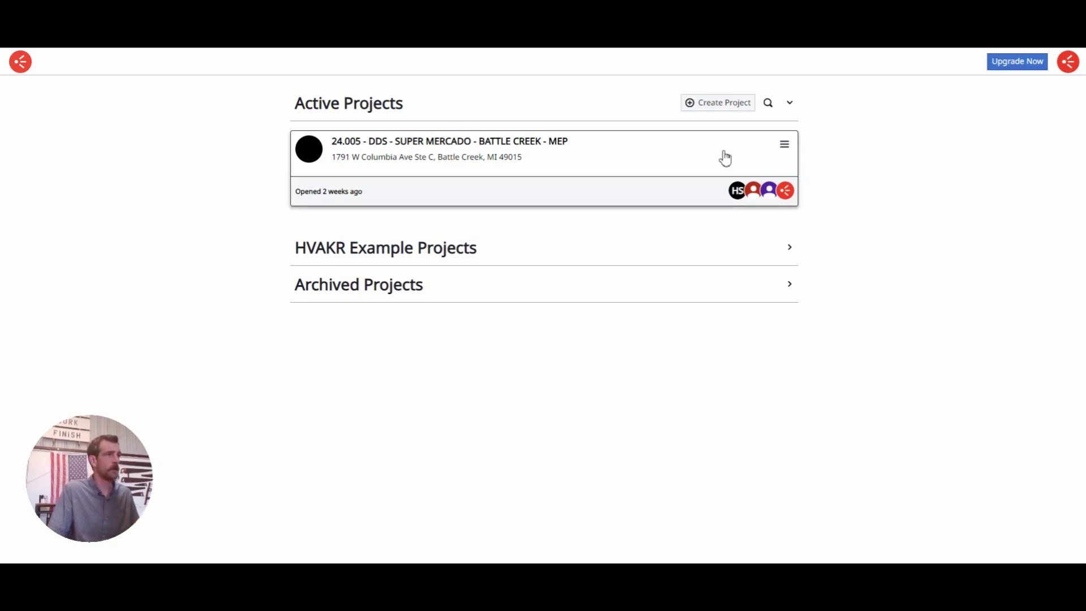
Start a new project named 'Single Zone Home', pick its suggested address, and base it on an HVAKR template.
{"action": "left_click", "coordinate": [722, 113]}
{"action": "type", "text": "Single Zone Home"}
{"action": "left_click", "coordinate": [558, 315]}
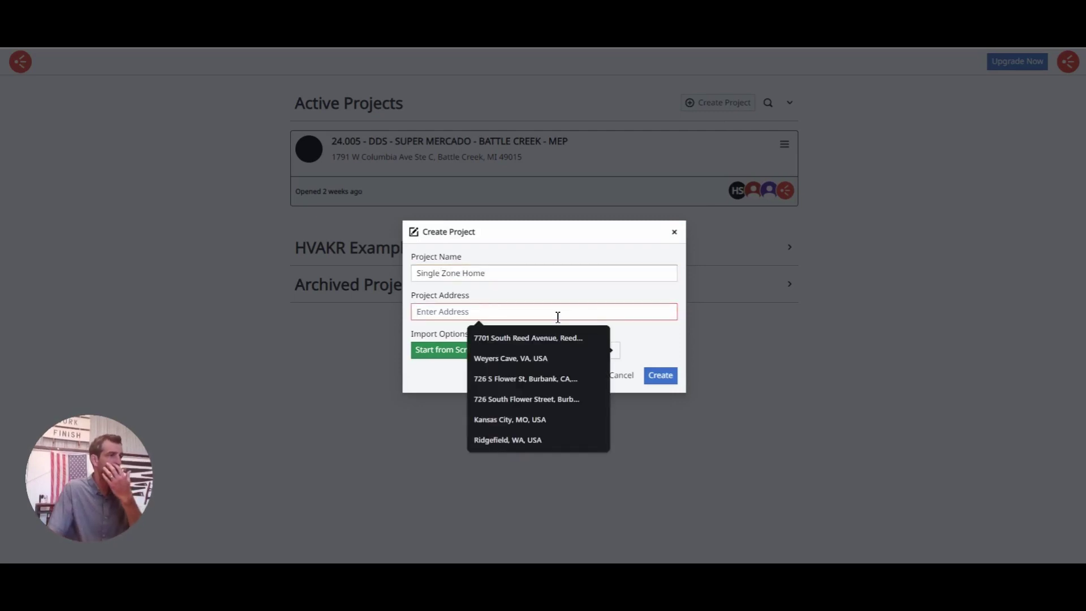
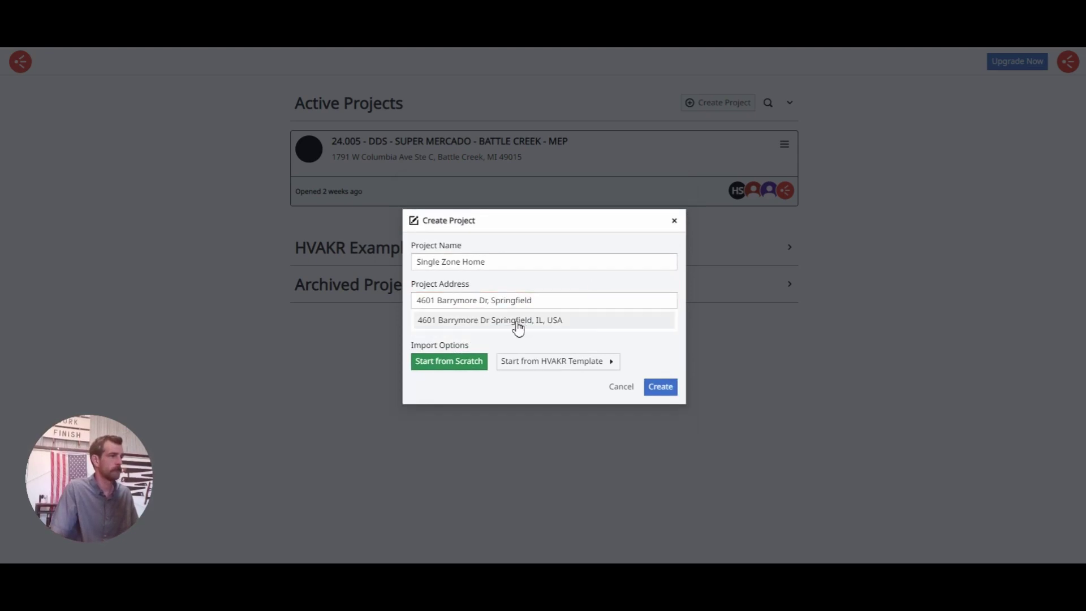
{"action": "left_click", "coordinate": [545, 324]}
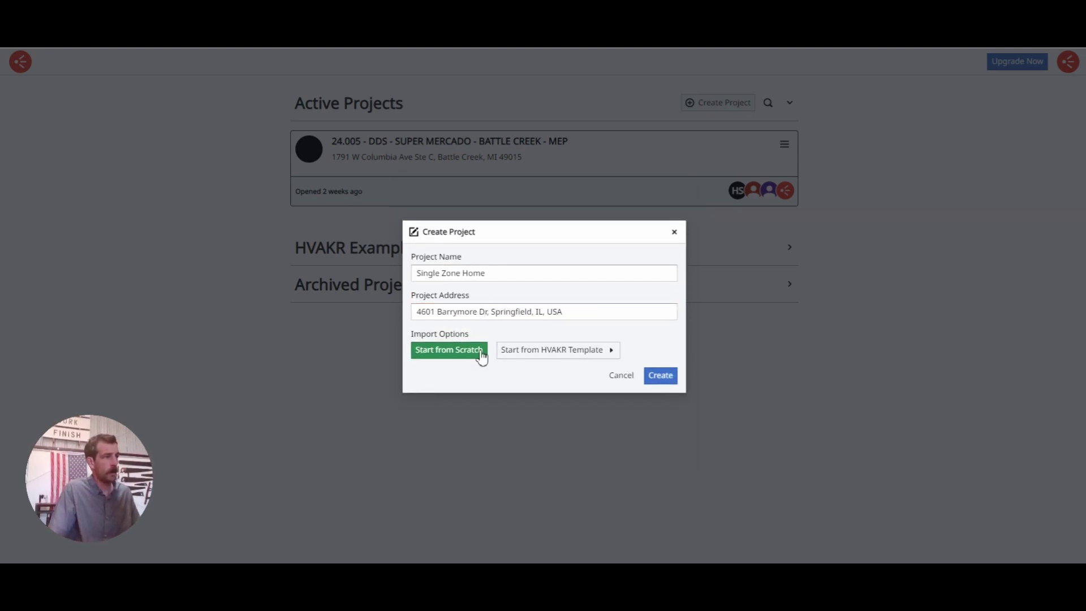
{"action": "left_click", "coordinate": [552, 353]}
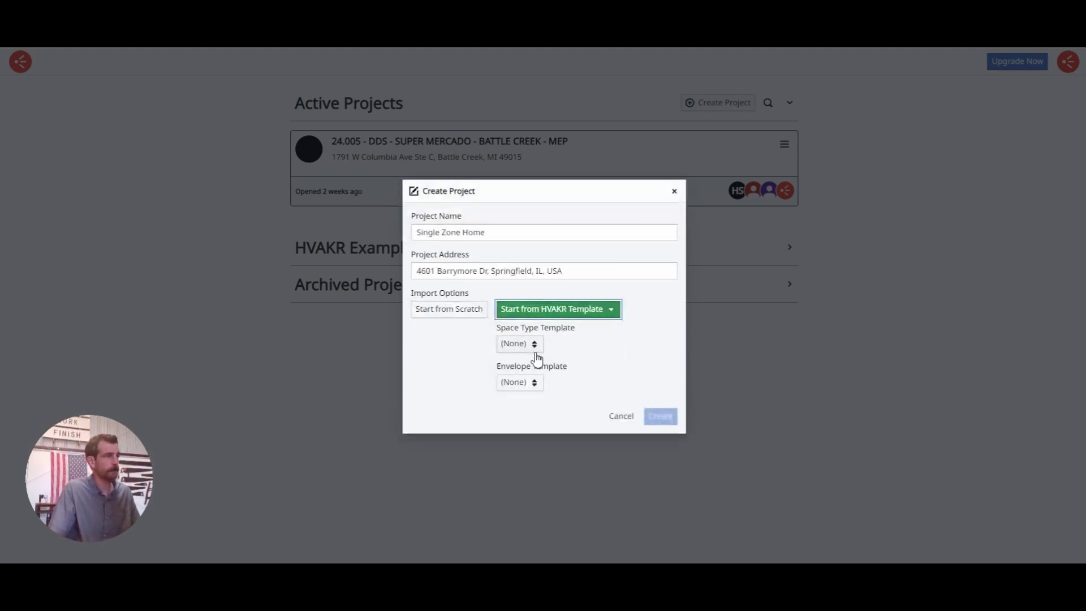
Choose the Std 62.2-2022 Space Types: Residential template, browse the Res envelope templates, then open the US climate-zone map.
{"action": "left_click", "coordinate": [539, 347]}
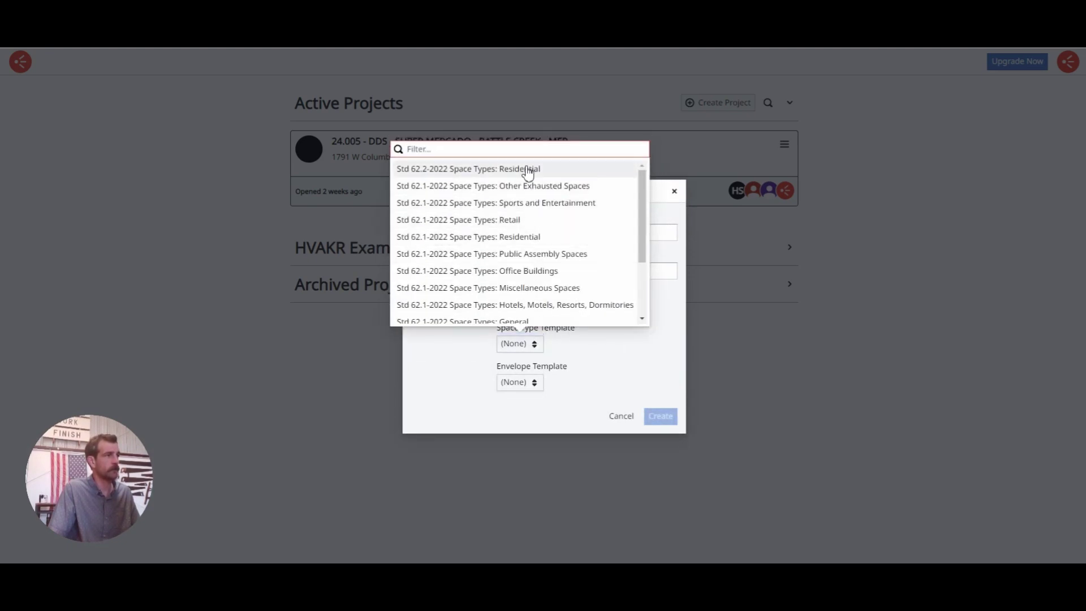
{"action": "left_click", "coordinate": [525, 169]}
{"action": "left_click", "coordinate": [535, 383]}
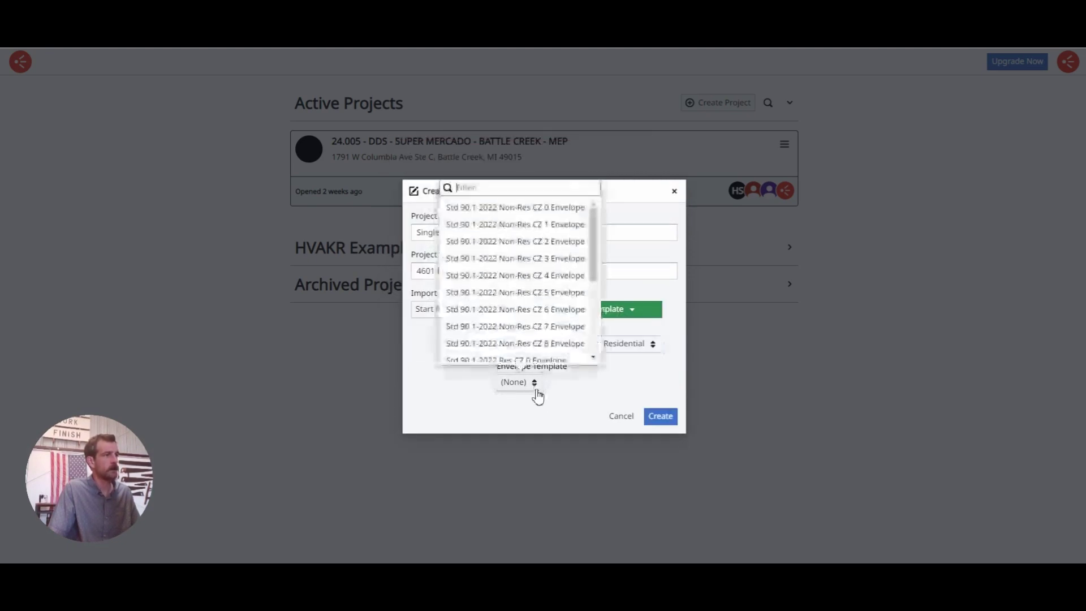
{"action": "mouse_move", "coordinate": [593, 257]}
{"action": "left_mouse_down"}
{"action": "mouse_move", "coordinate": [587, 330]}
{"action": "mouse_move", "coordinate": [592, 277]}
{"action": "left_mouse_up"}
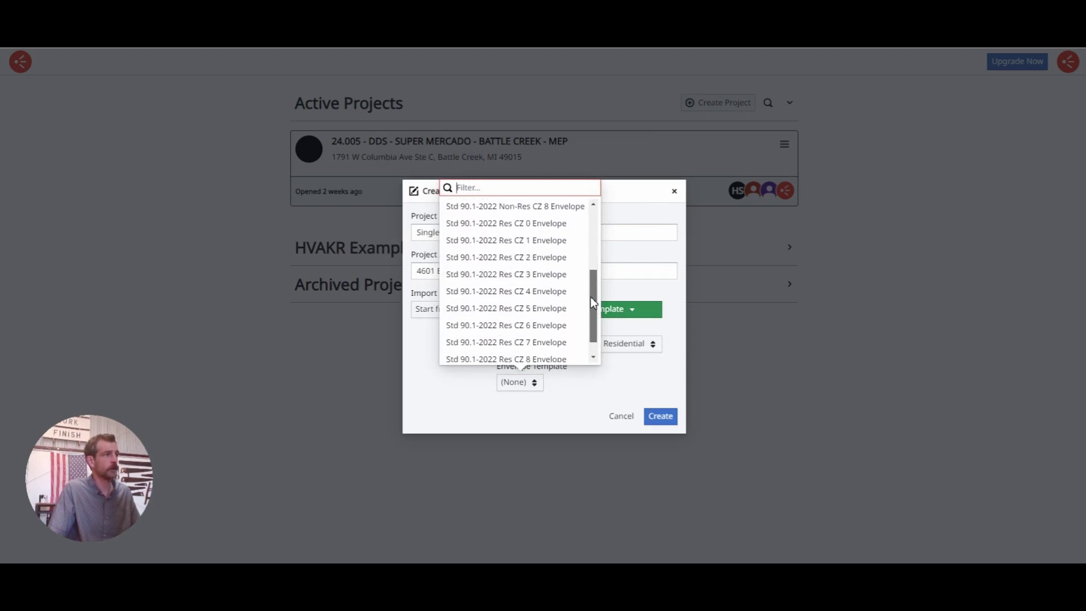
{"action": "left_click_drag", "start_coordinate": [589, 294], "coordinate": [592, 301]}
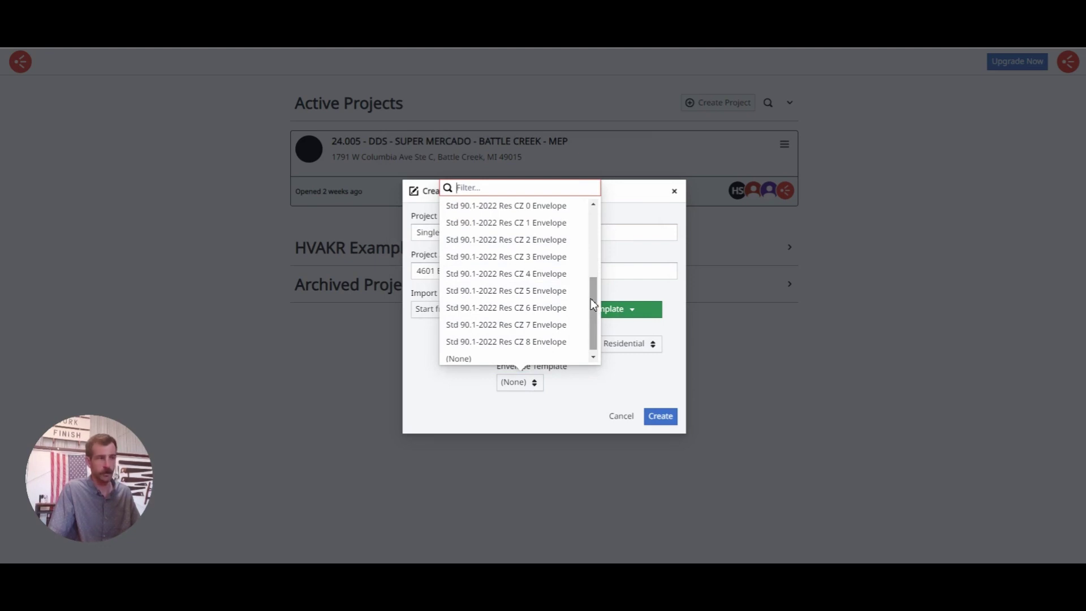
{"action": "mouse_move", "coordinate": [420, 561]}
{"action": "left_click", "coordinate": [421, 520]}
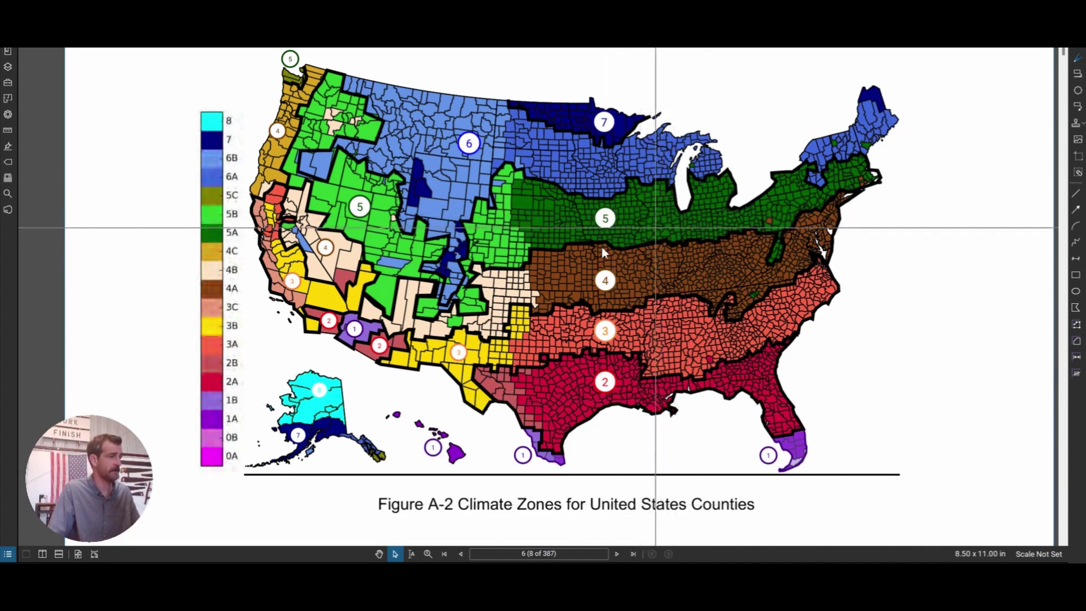
Back in the project setup, select Std 90.1-2022 Res CZ 5 Envelope and create the project.
{"action": "mouse_move", "coordinate": [395, 561]}
{"action": "left_click", "coordinate": [371, 538]}
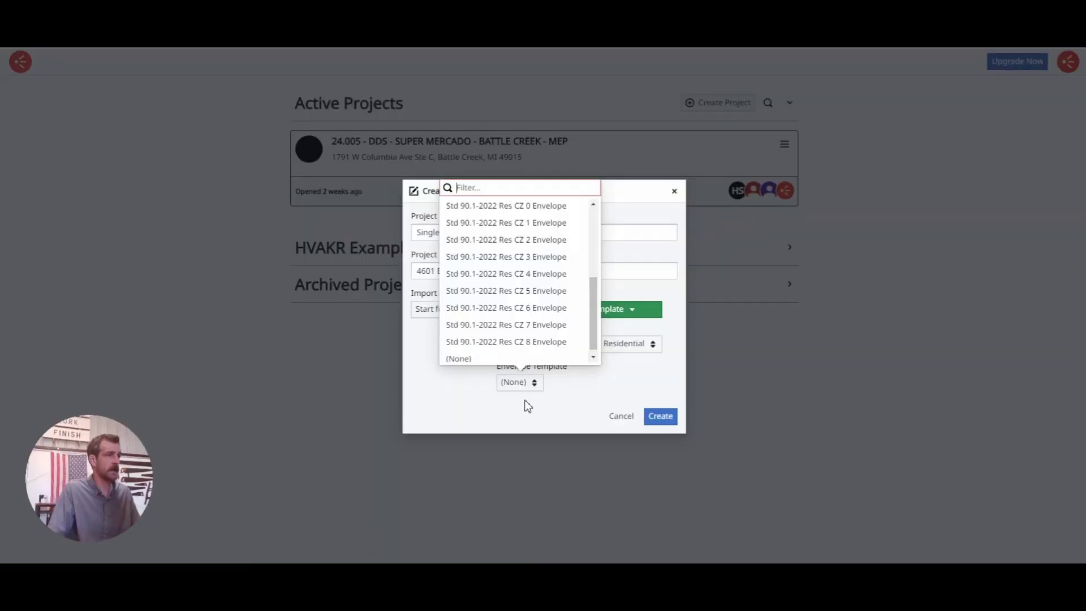
{"action": "left_click", "coordinate": [516, 292]}
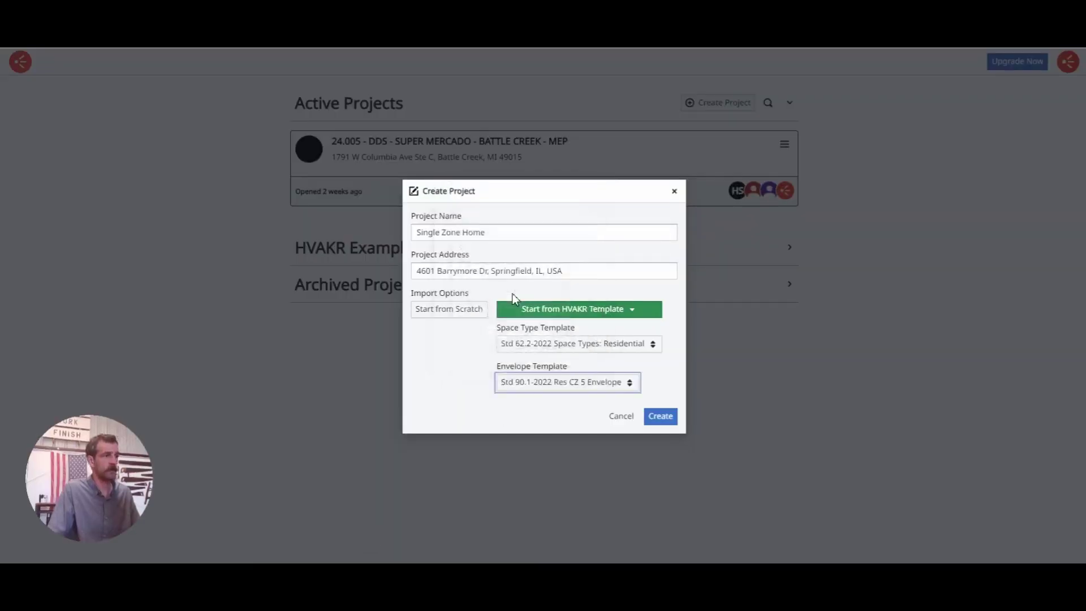
{"action": "left_click", "coordinate": [661, 419]}
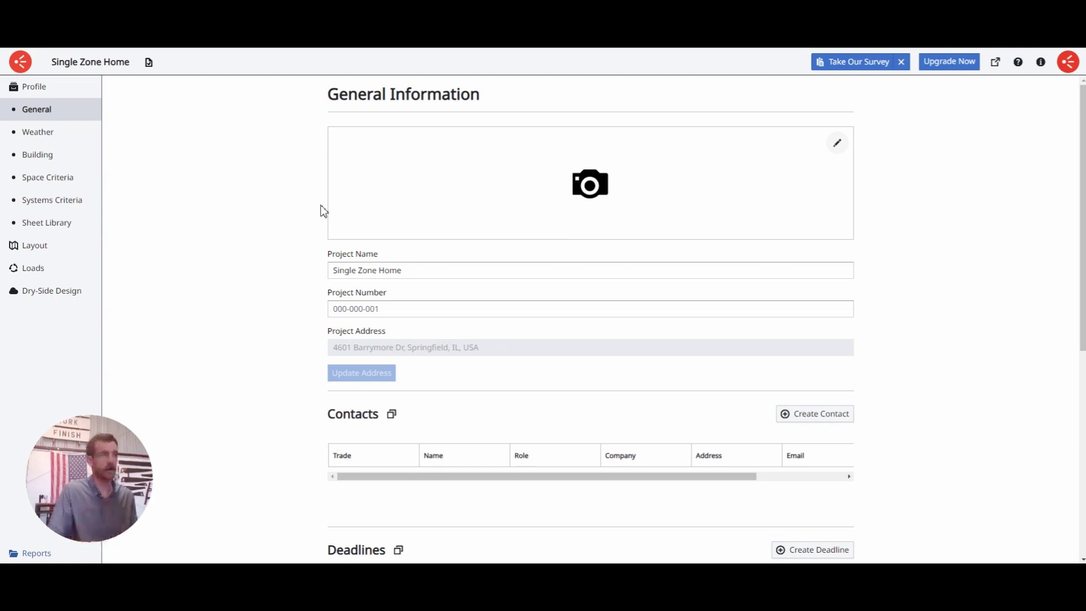
Check the weather station and design temperatures, then switch to the Building Data page.
{"action": "left_click", "coordinate": [58, 138]}
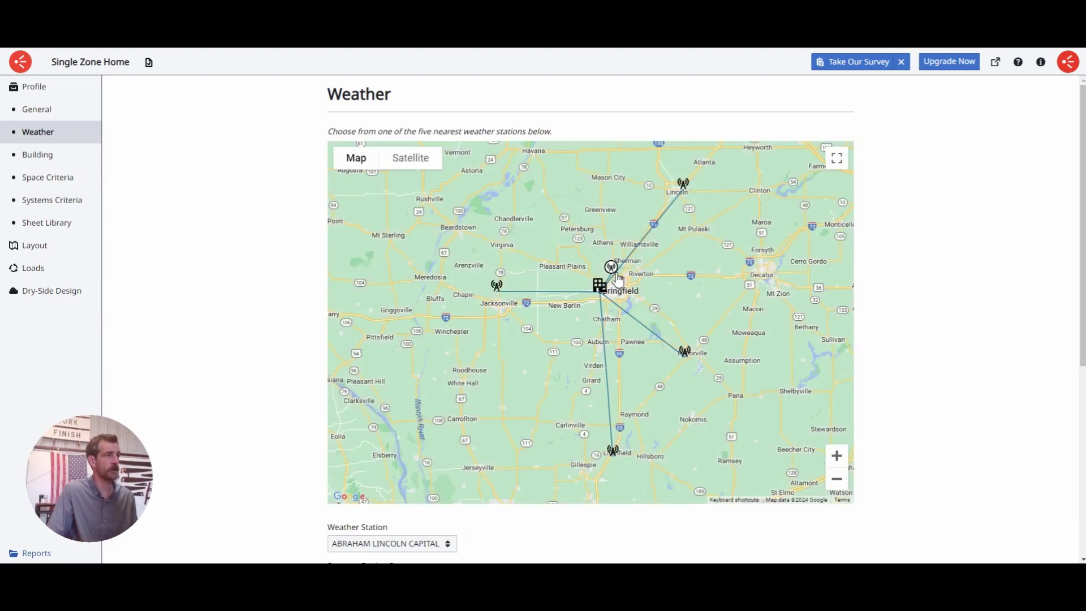
{"action": "scroll", "coordinate": [292, 333], "scroll_direction": "down", "scroll_amount": 6}
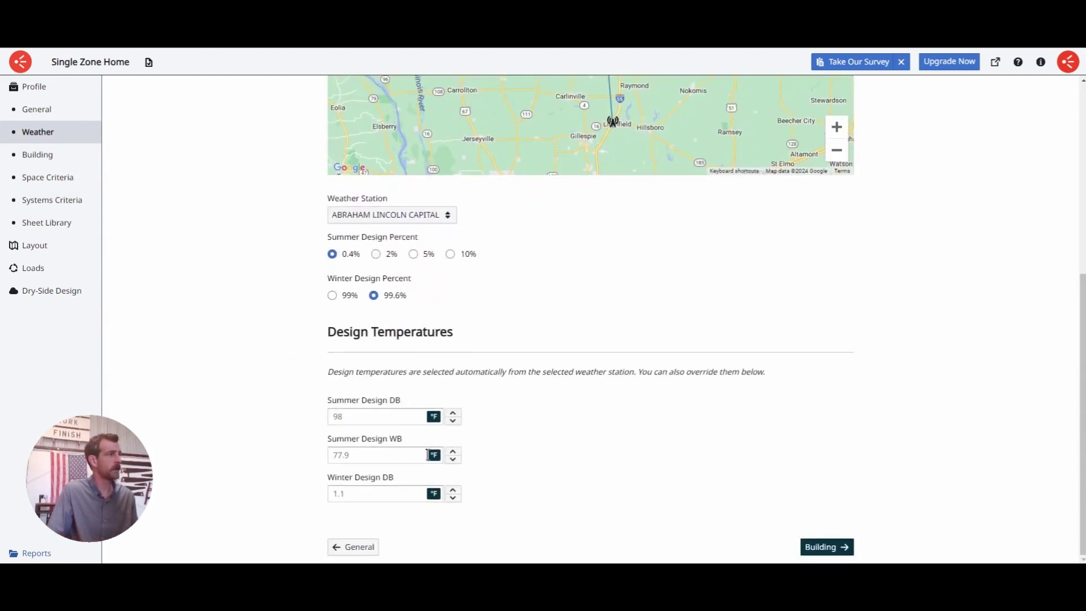
{"action": "left_click", "coordinate": [56, 157]}
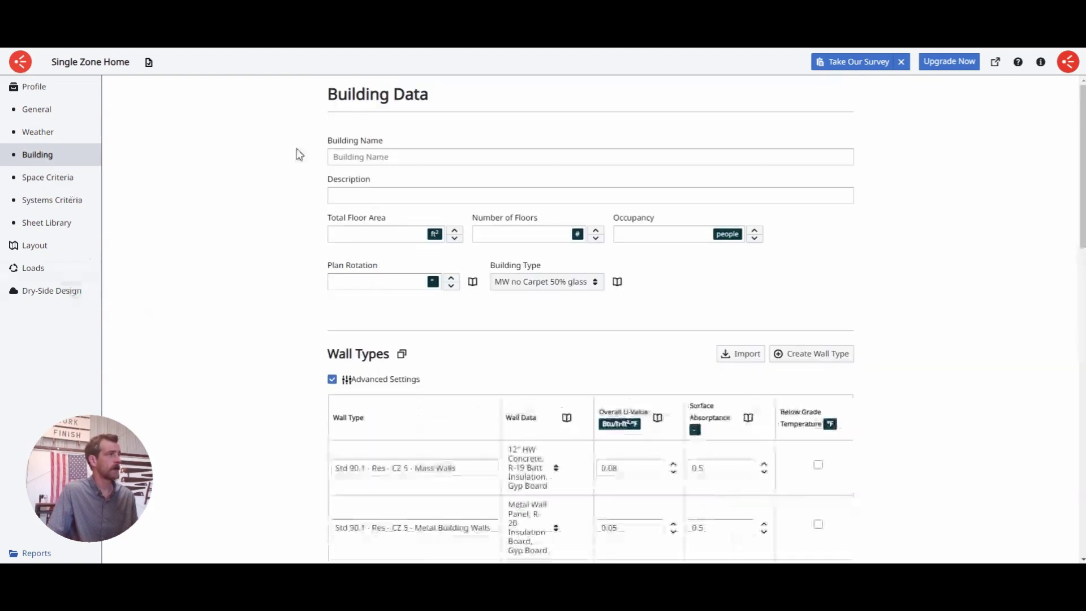
Scroll through the CZ 5 wall, window and roof types, then open the Space Criteria page.
{"action": "scroll", "coordinate": [283, 272], "scroll_direction": "down", "scroll_amount": 4}
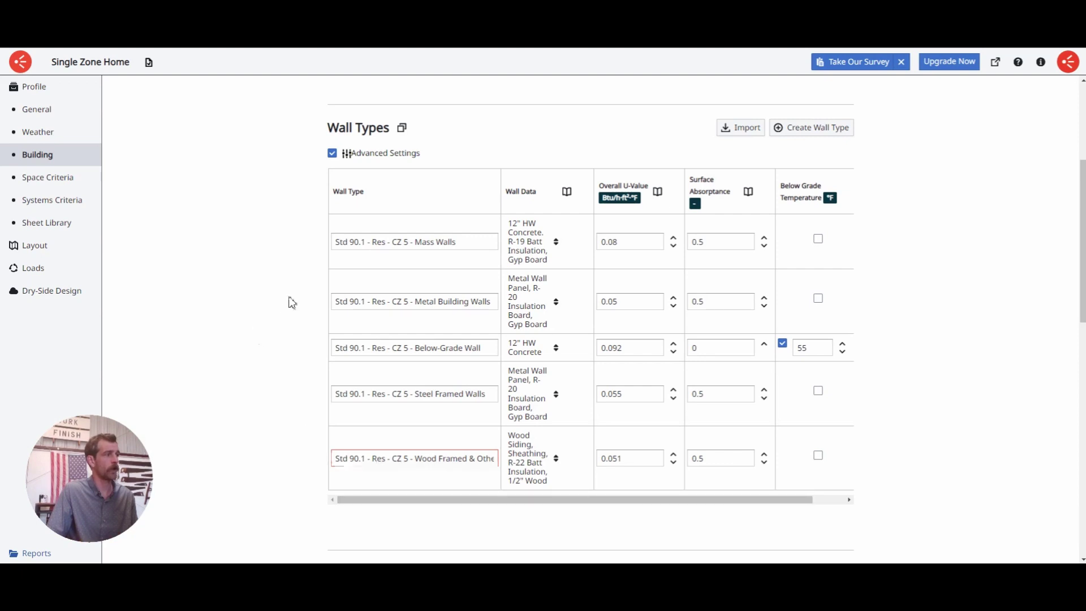
{"action": "scroll", "coordinate": [293, 298], "scroll_direction": "down", "scroll_amount": 1}
{"action": "scroll", "coordinate": [292, 298], "scroll_direction": "down", "scroll_amount": 5}
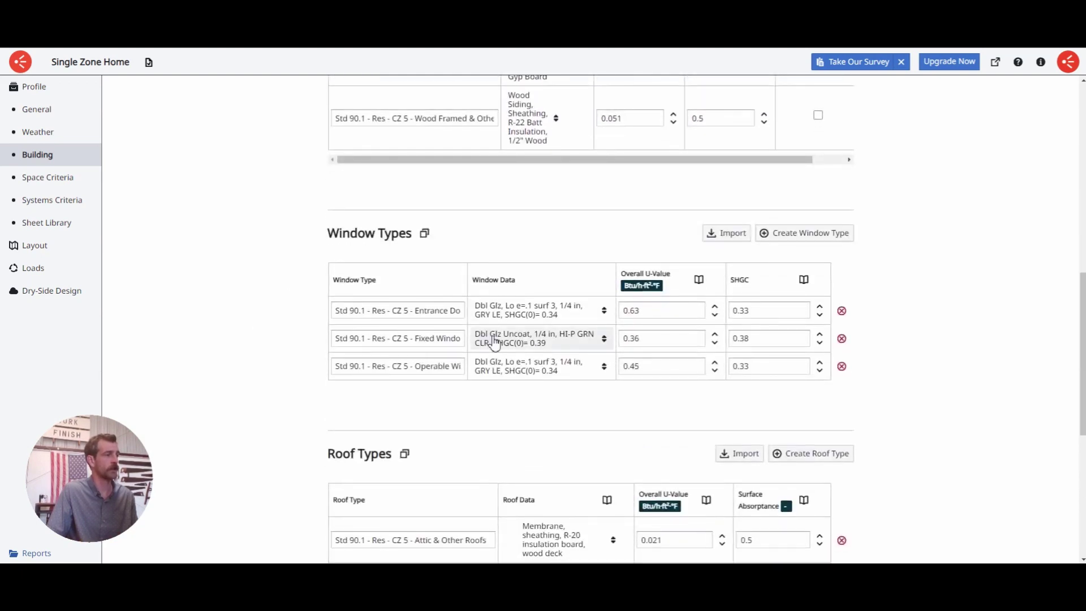
{"action": "left_click", "coordinate": [47, 179]}
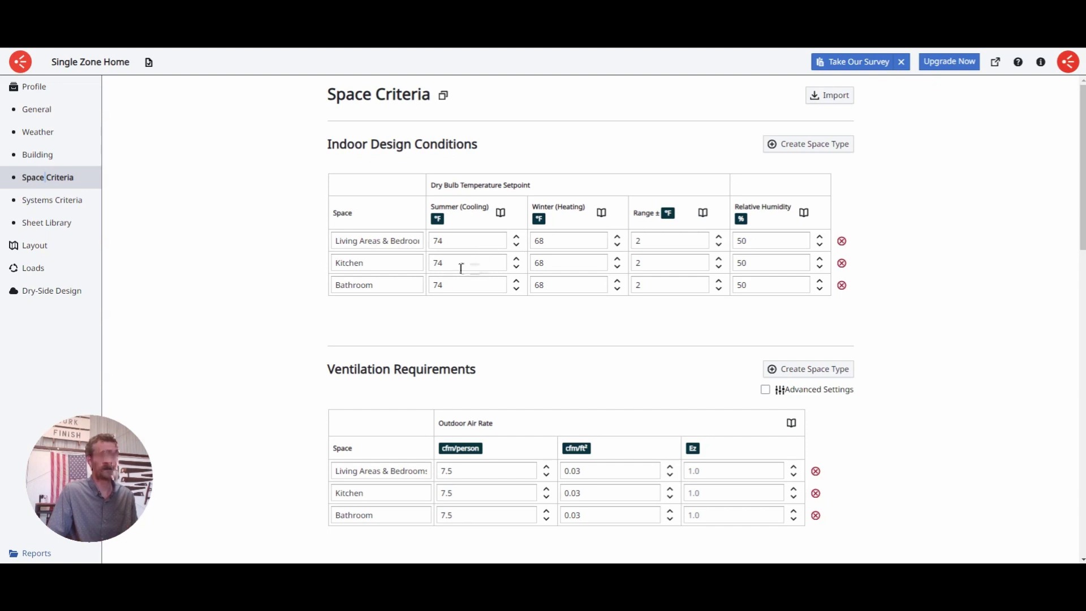
{"action": "left_click", "coordinate": [374, 243]}
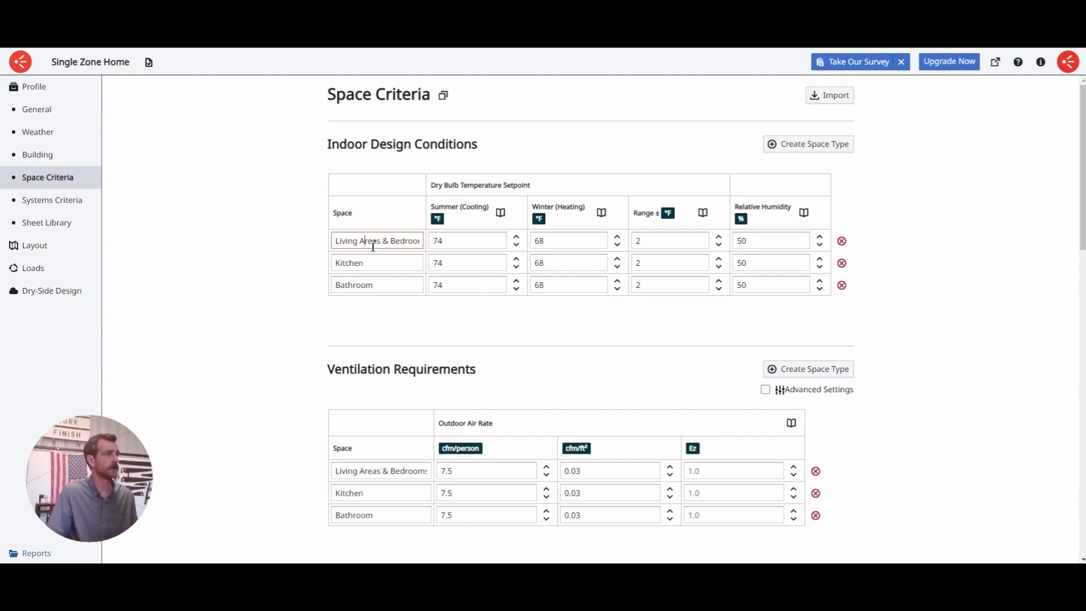
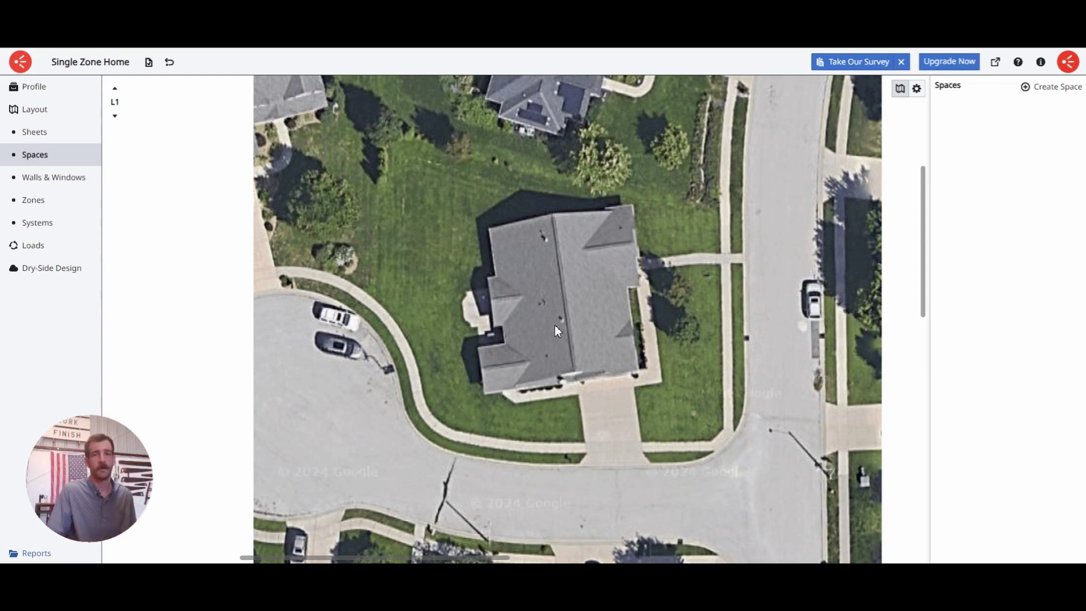
Trace the house roof outline as a new 3502 ft² space and open its Space Data.
{"action": "left_click", "coordinate": [1055, 90]}
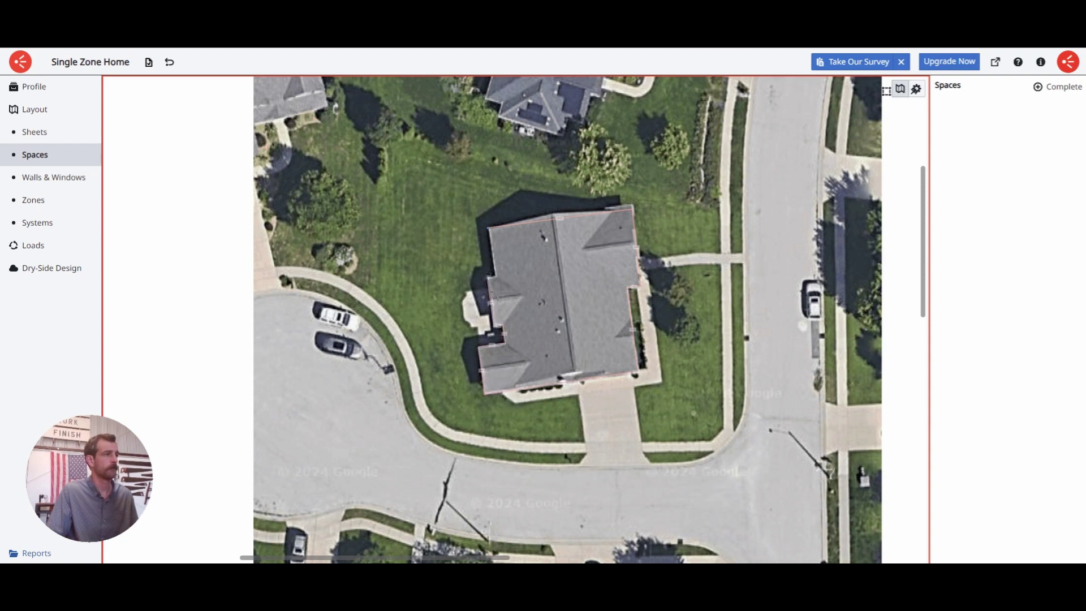
{"action": "left_click", "coordinate": [489, 229]}
{"action": "left_click", "coordinate": [658, 367]}
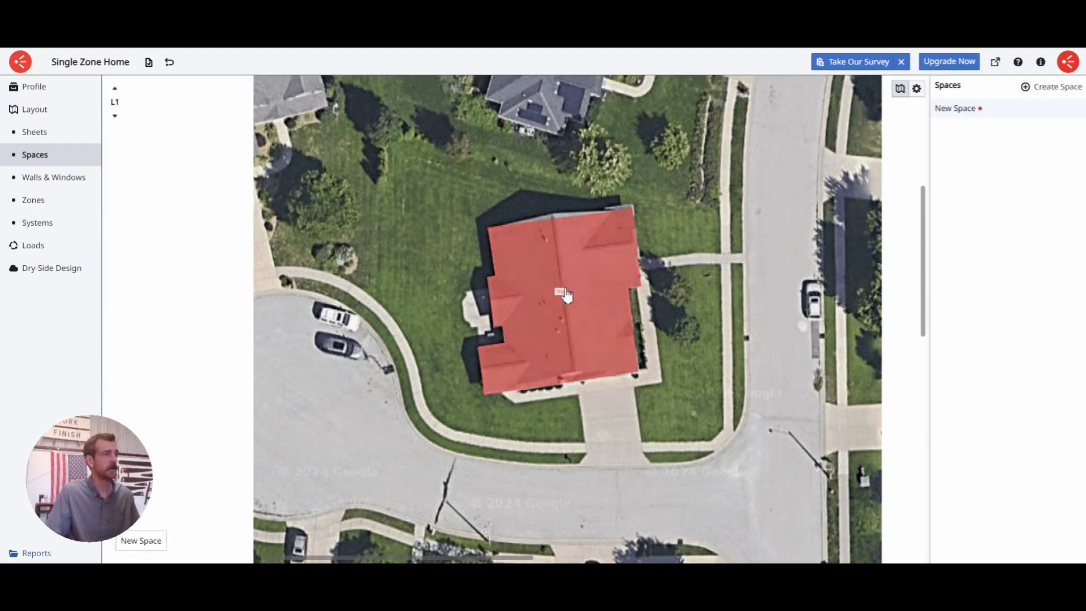
{"action": "scroll", "coordinate": [553, 262], "scroll_direction": "up", "scroll_amount": 3}
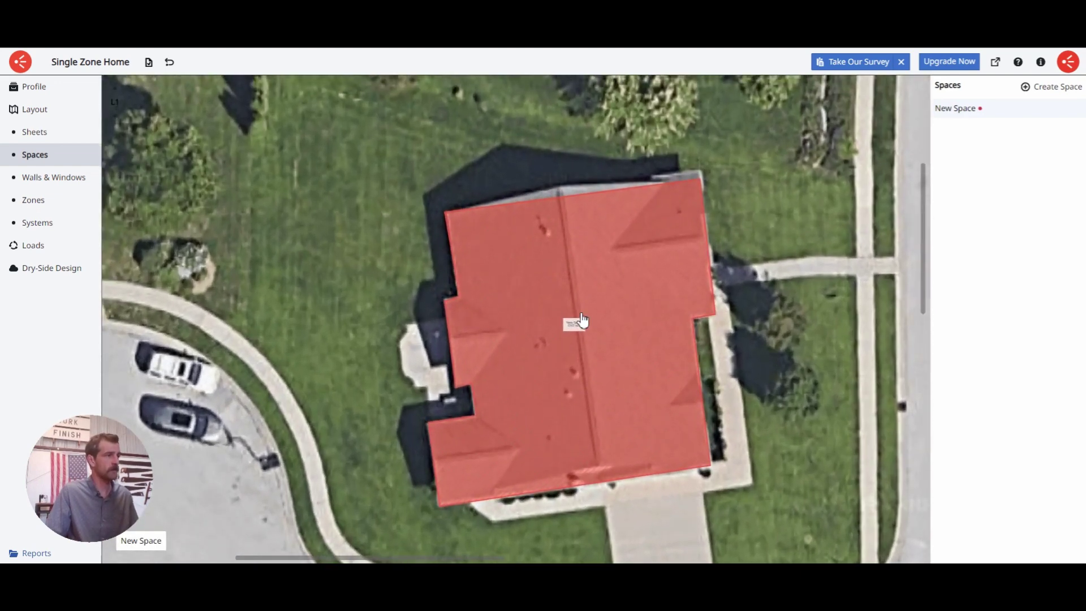
{"action": "left_click", "coordinate": [578, 324]}
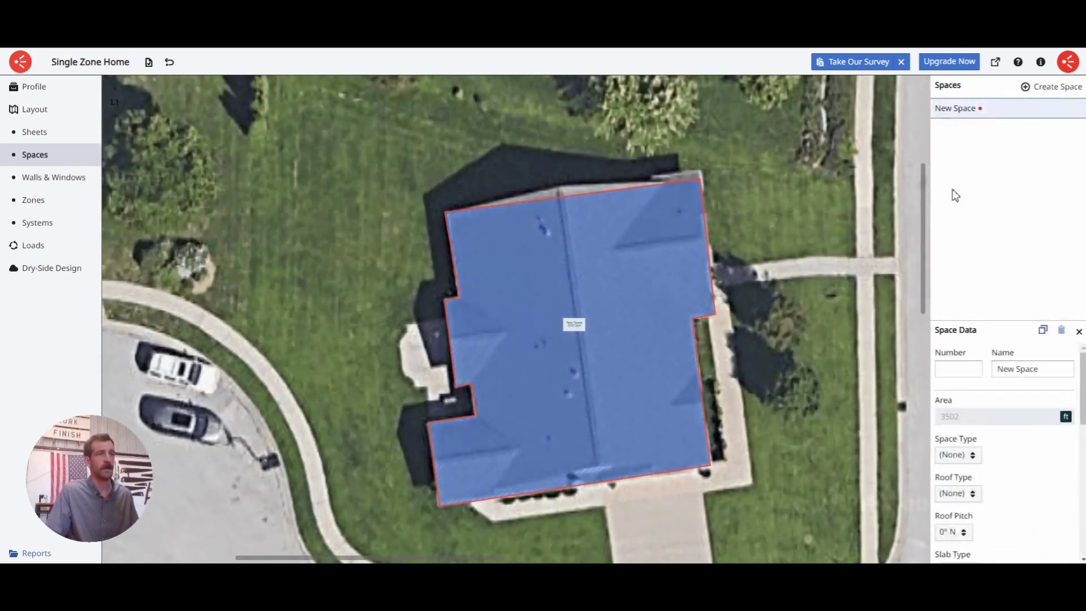
Rename the space 'Single Zone Block', type Living Areas & Bedrooms, Attic & Other Roofs, Unheated Slab.
{"action": "left_click_drag", "start_coordinate": [1050, 377], "coordinate": [989, 374]}
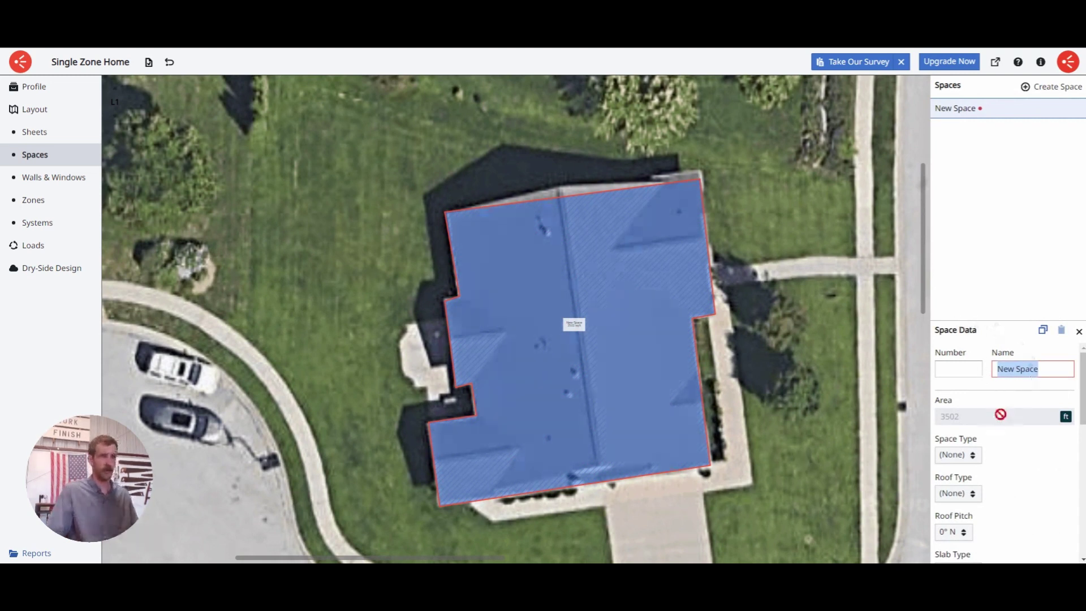
{"action": "type", "text": "Sing"}
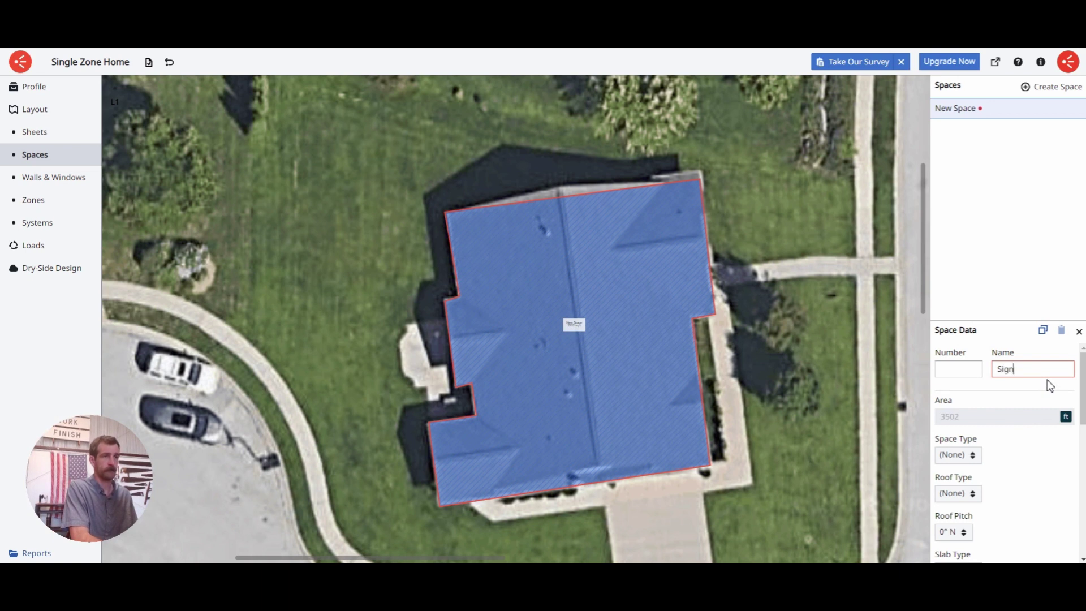
{"action": "type", "text": "le Zon"}
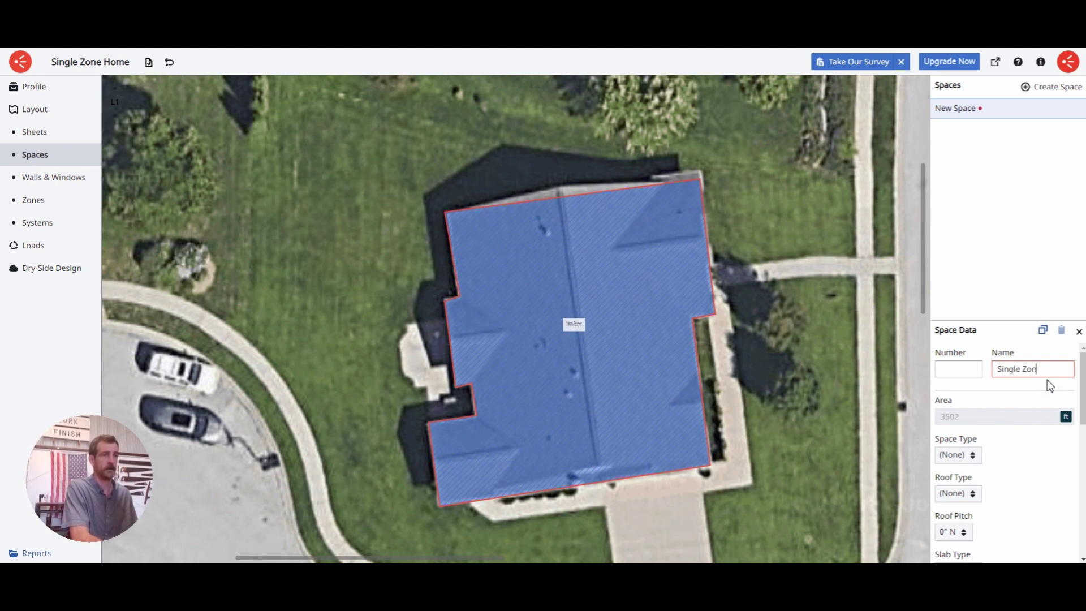
{"action": "type", "text": "e Block"}
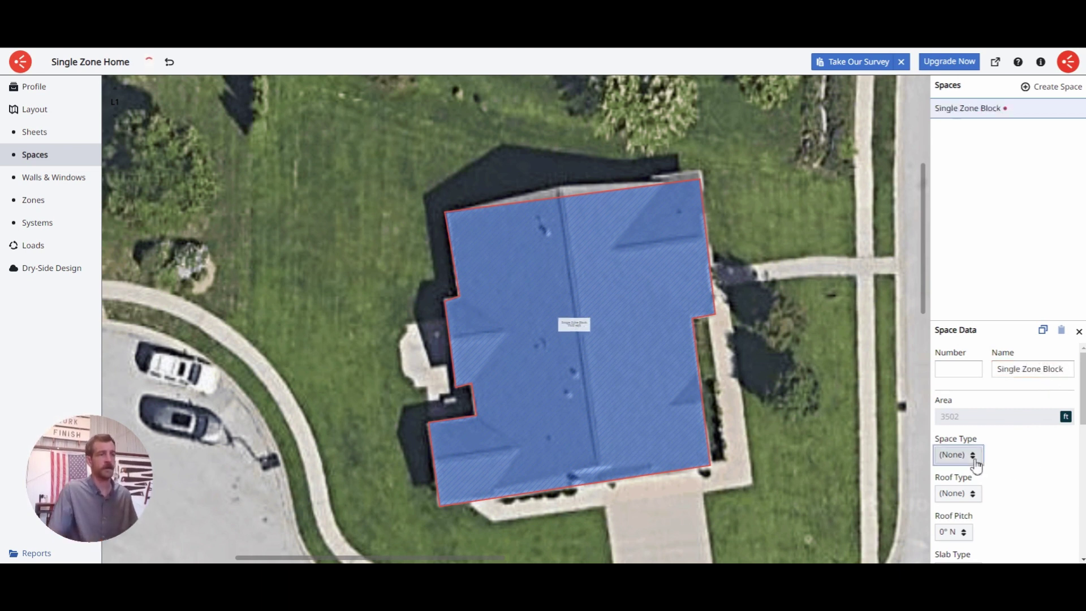
{"action": "left_click", "coordinate": [974, 456]}
{"action": "left_click", "coordinate": [970, 411]}
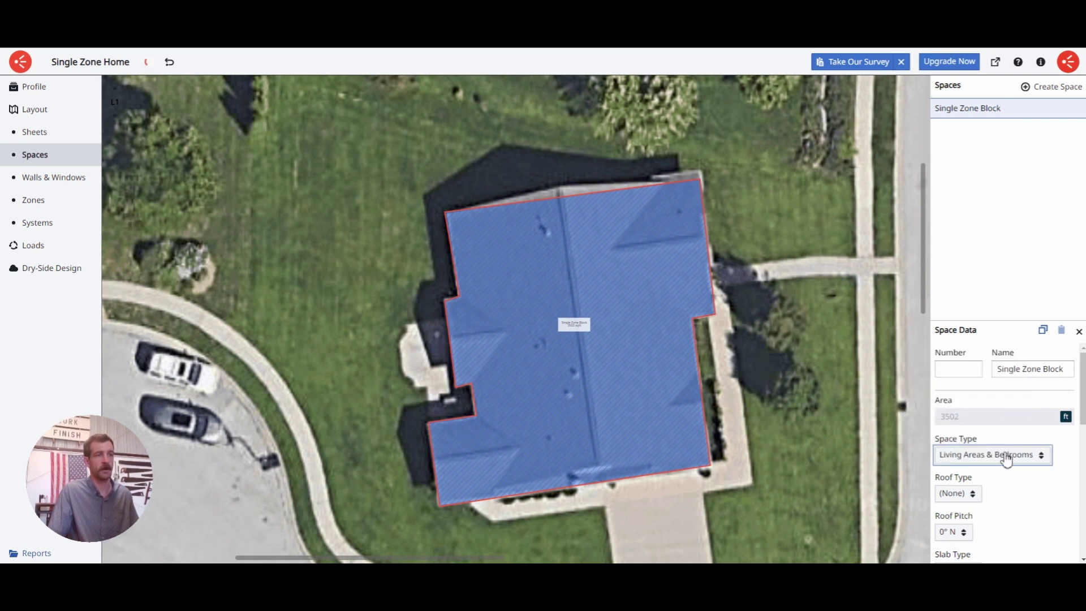
{"action": "scroll", "coordinate": [1016, 417], "scroll_direction": "down", "scroll_amount": 3}
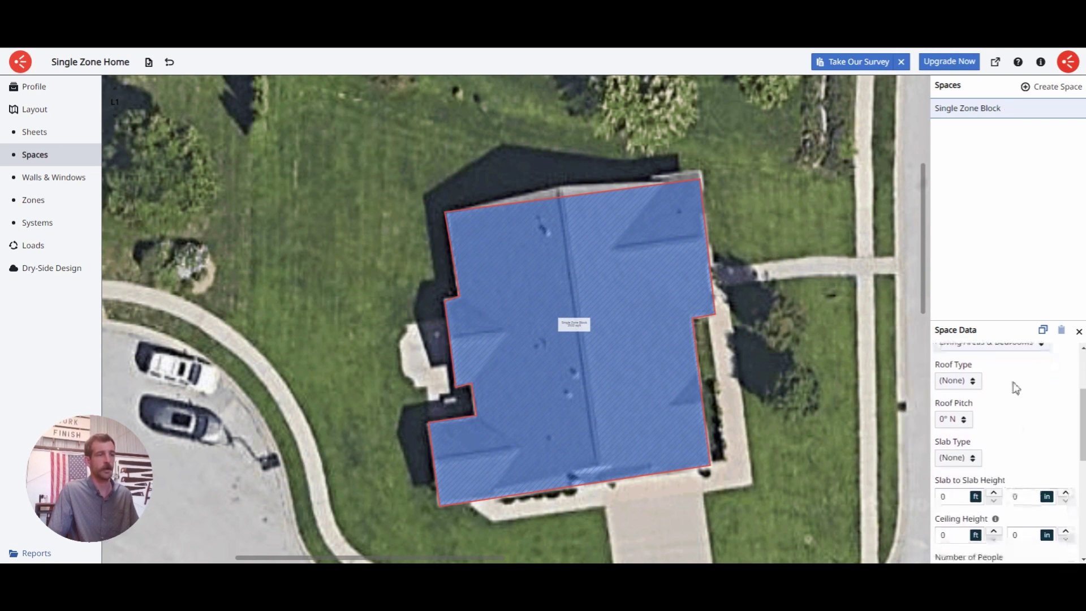
{"action": "left_click", "coordinate": [973, 383]}
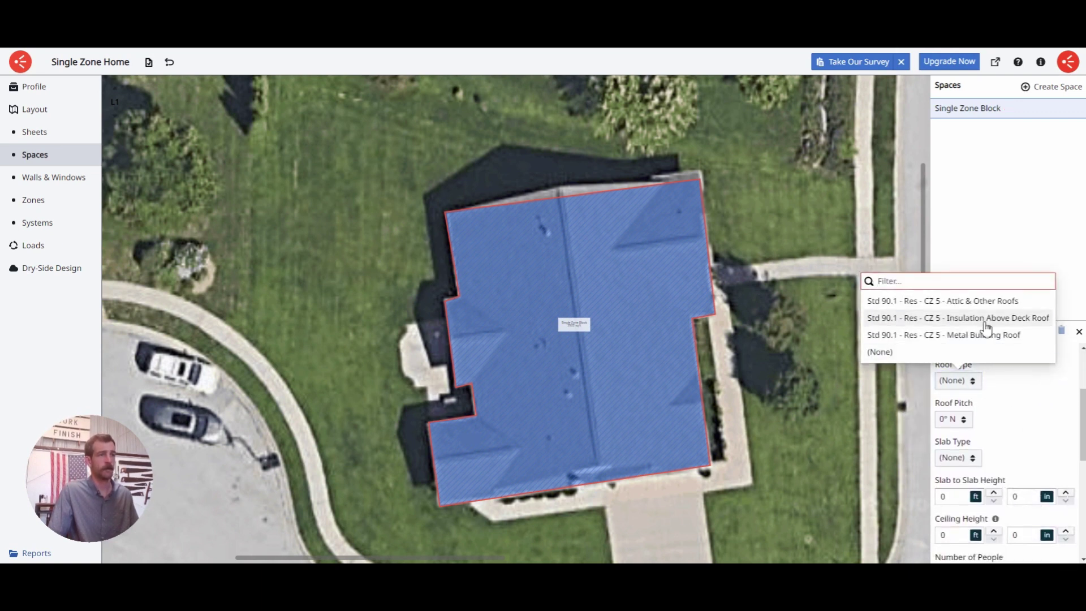
{"action": "left_click", "coordinate": [980, 309]}
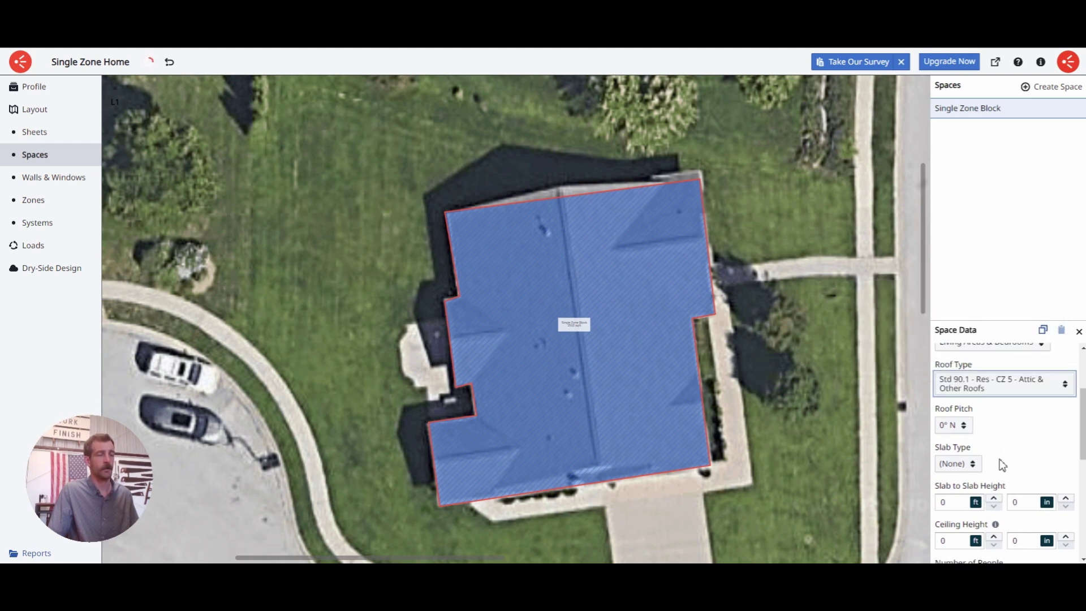
{"action": "left_click", "coordinate": [973, 463]}
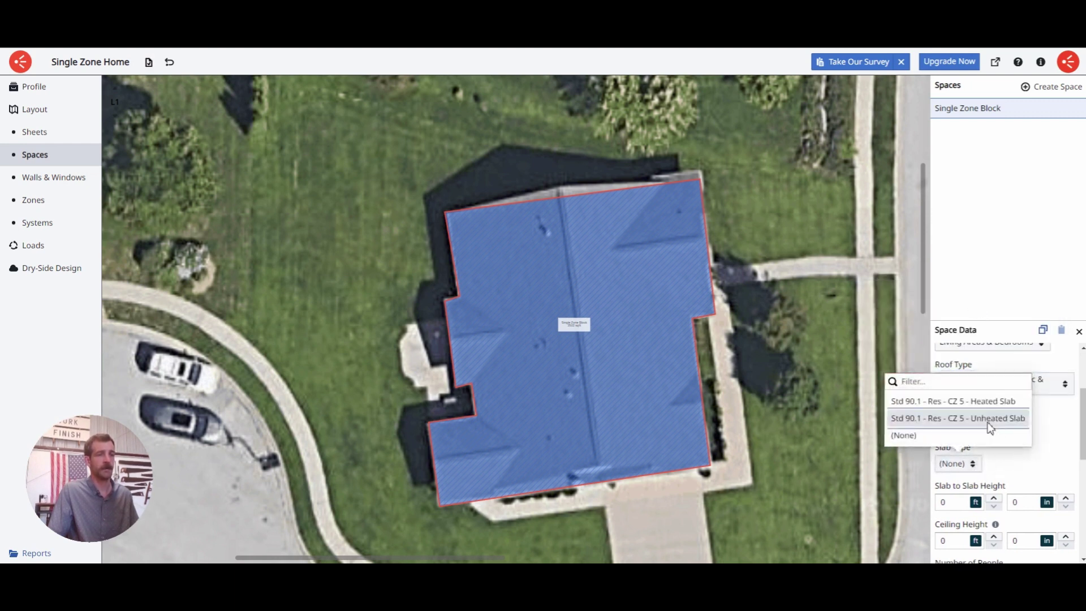
{"action": "left_click", "coordinate": [990, 418]}
Set the slab-to-slab height to 12 ft and the ceiling height to 9 ft.
{"action": "scroll", "coordinate": [996, 453], "scroll_direction": "down", "scroll_amount": 3}
{"action": "left_click", "coordinate": [969, 398]}
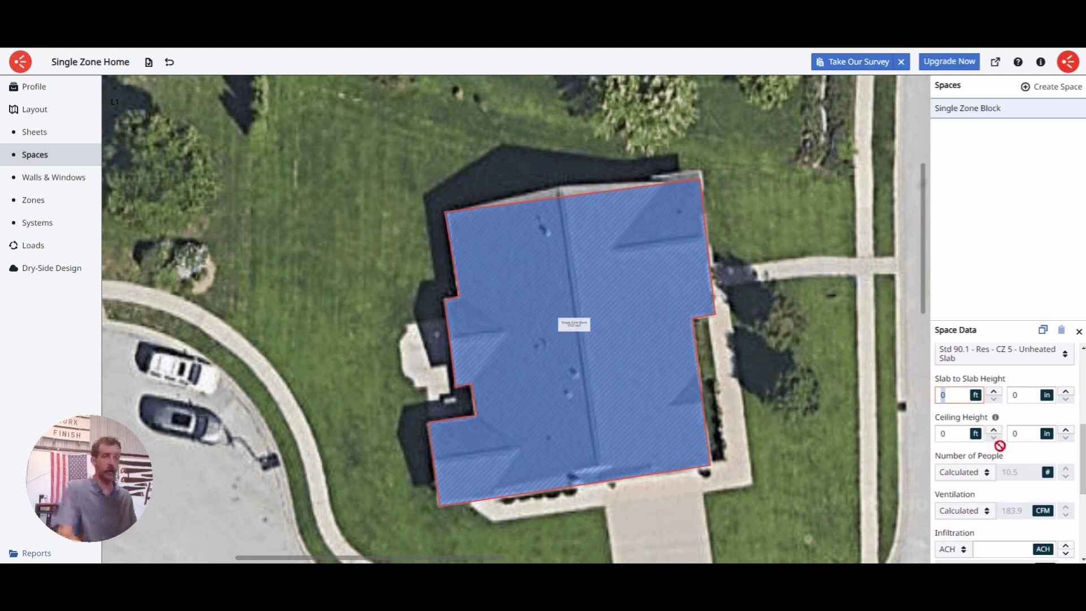
{"action": "type", "text": "12"}
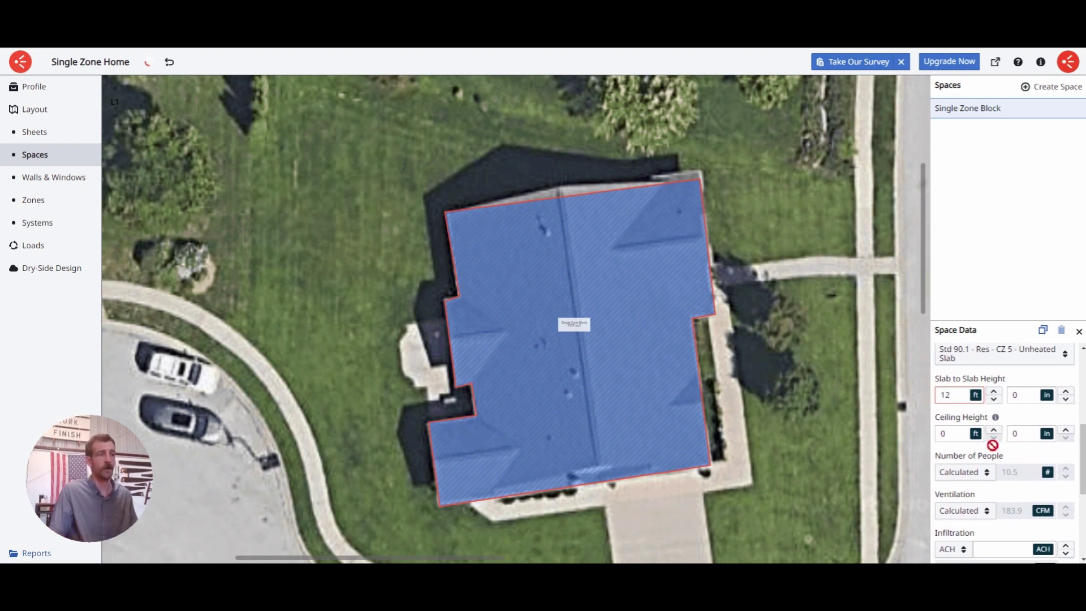
{"action": "left_click", "coordinate": [964, 435]}
{"action": "type", "text": "9"}
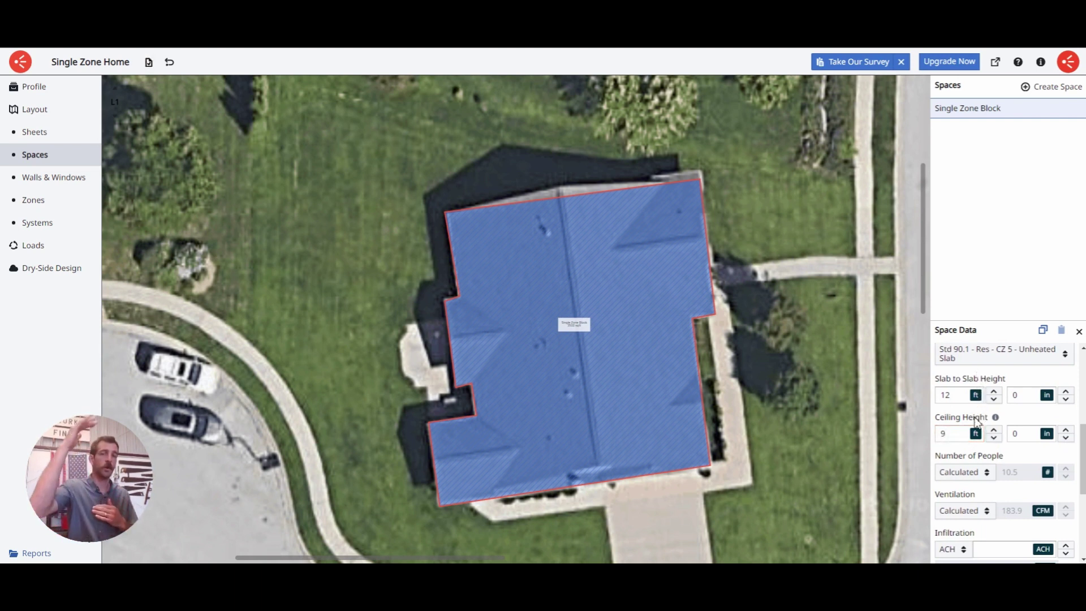
{"action": "left_click", "coordinate": [948, 404]}
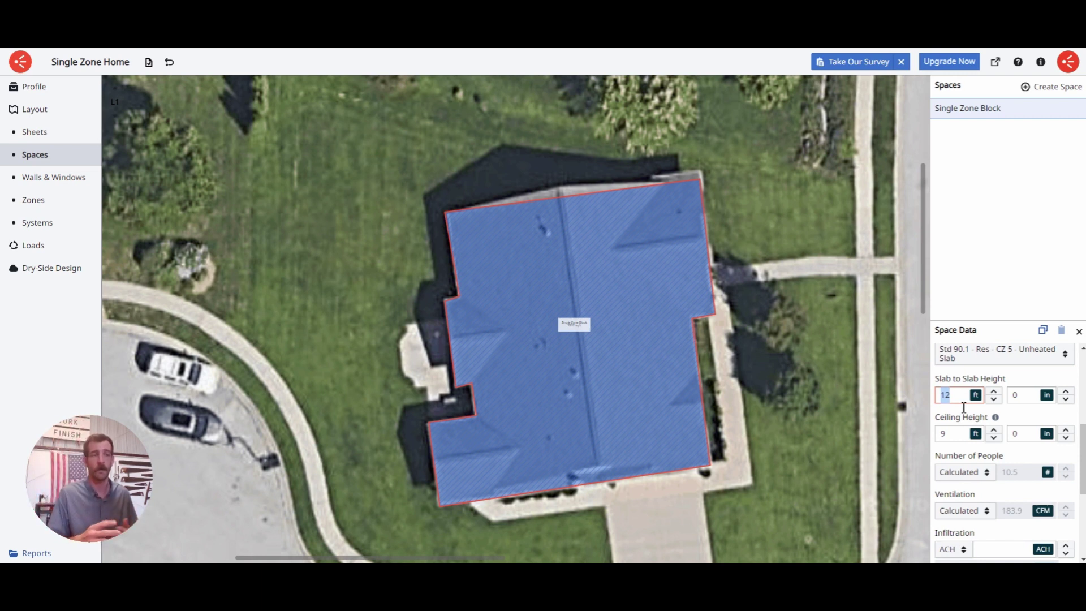
{"action": "scroll", "coordinate": [994, 412], "scroll_direction": "down", "scroll_amount": 3}
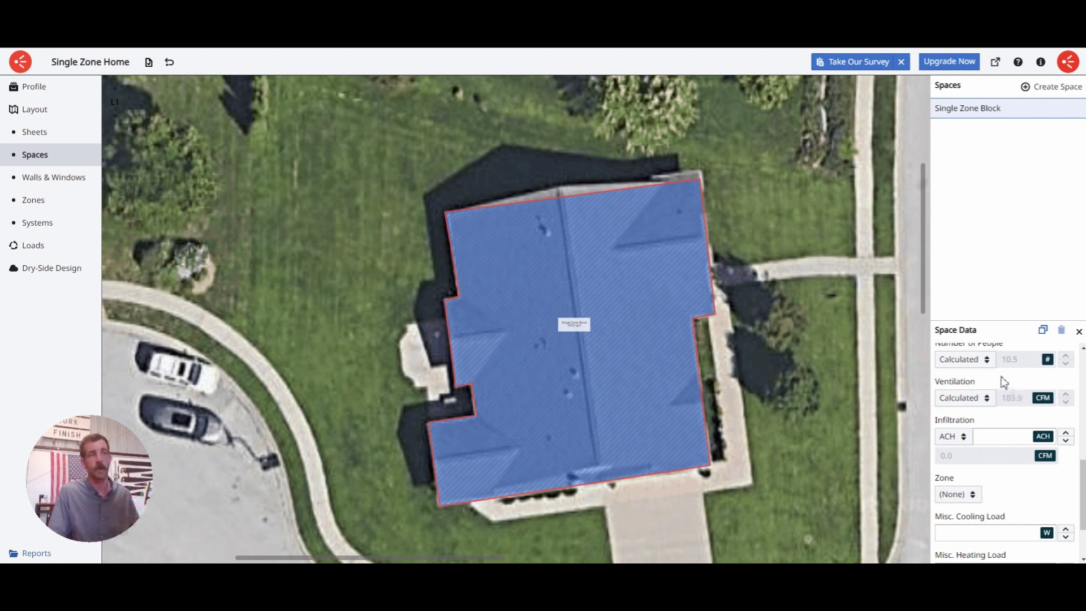
{"action": "scroll", "coordinate": [1001, 385], "scroll_direction": "down", "scroll_amount": 3}
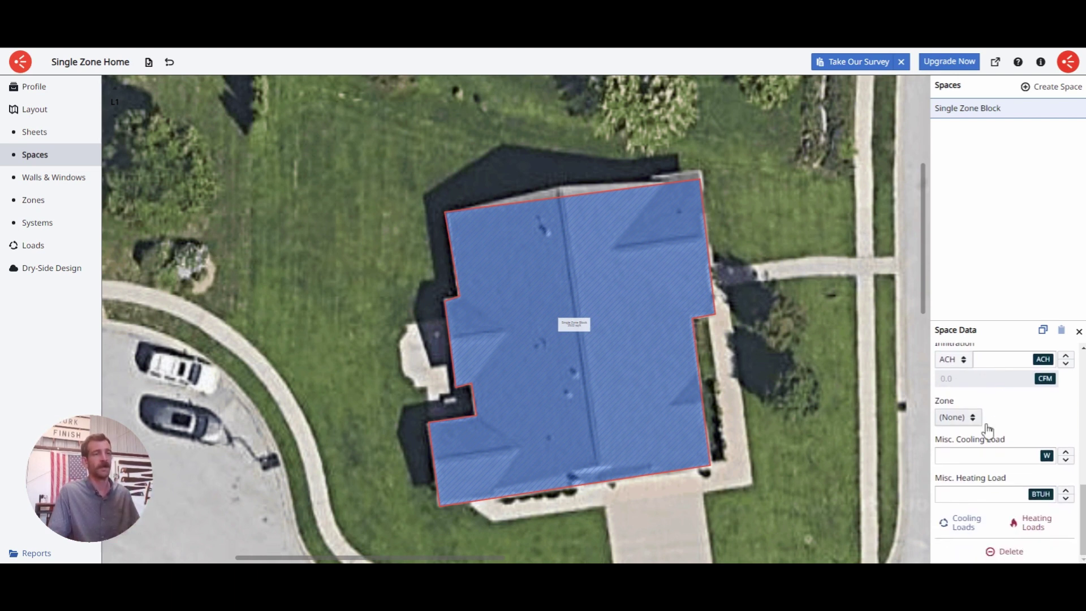
{"action": "left_click", "coordinate": [787, 300]}
{"action": "left_click", "coordinate": [619, 335]}
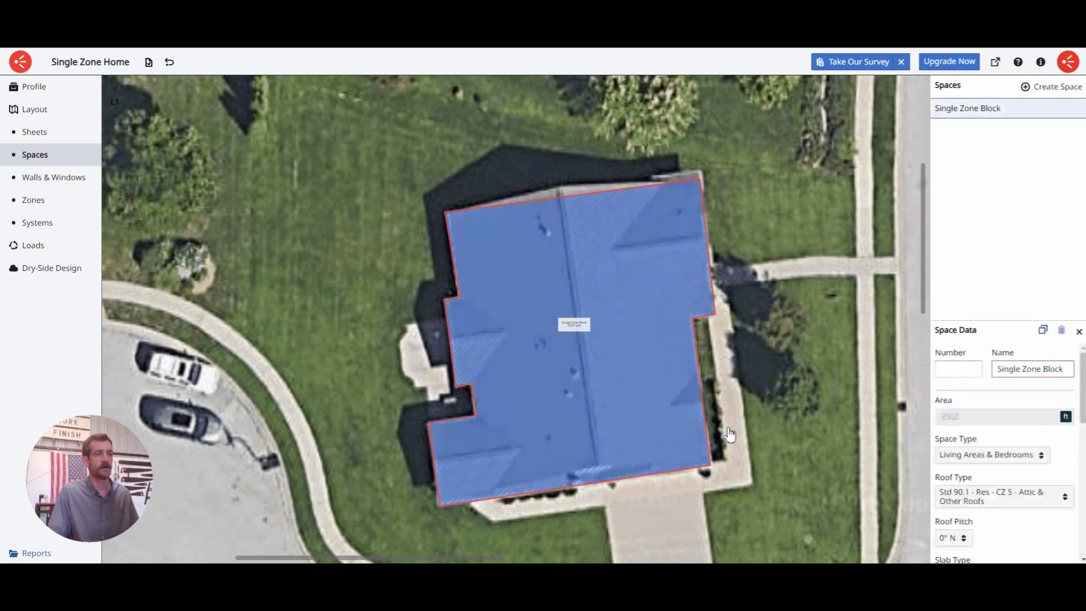
{"action": "left_click", "coordinate": [834, 374]}
On the Walls & Windows page, set up new walls as Wood Framed & Other Walls.
{"action": "left_click", "coordinate": [71, 182]}
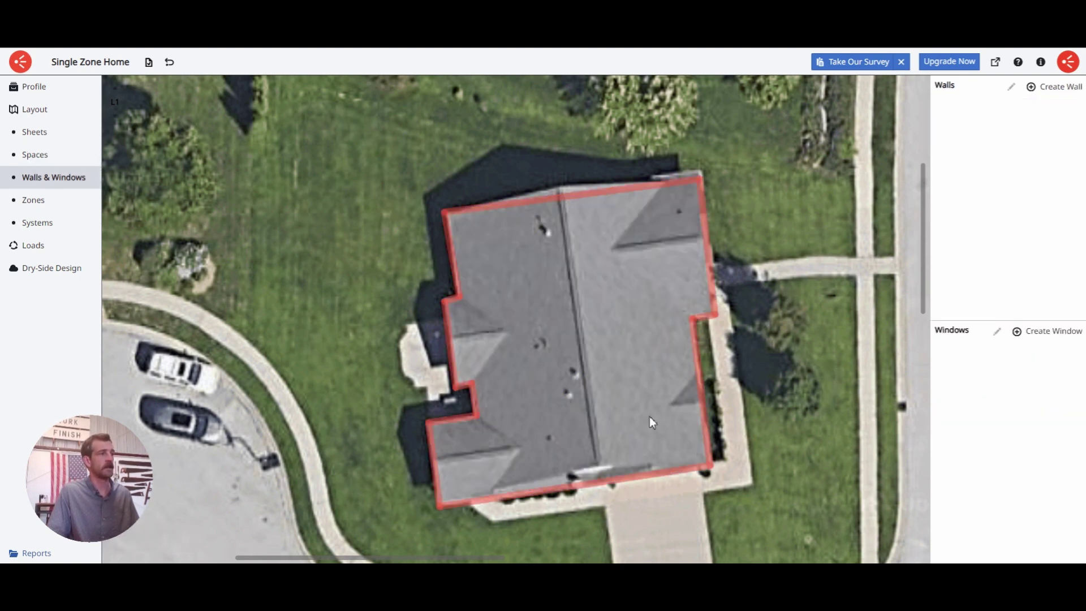
{"action": "left_click", "coordinate": [56, 157]}
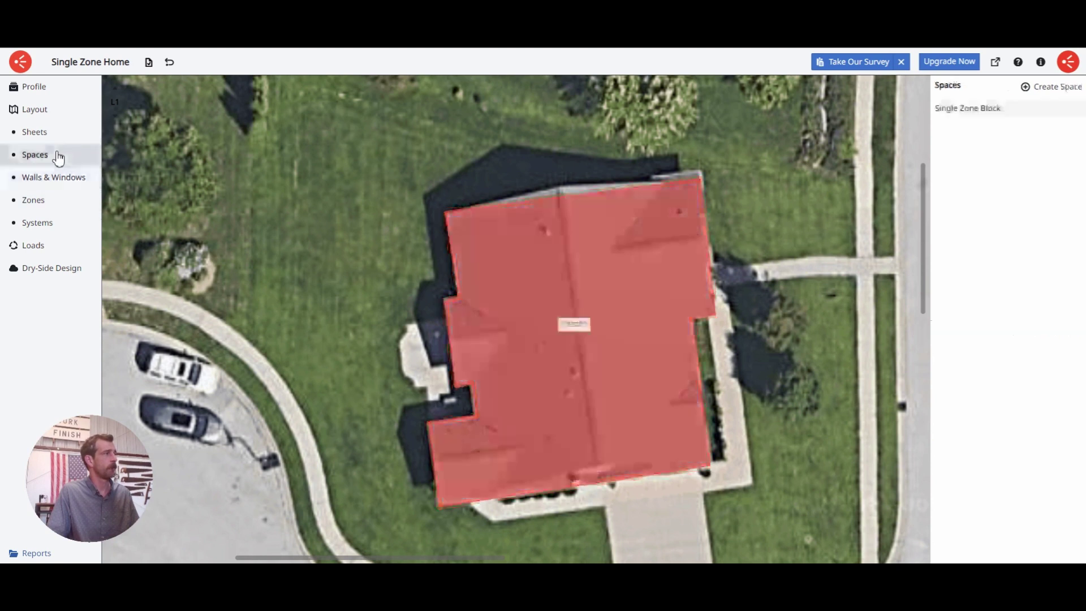
{"action": "left_click", "coordinate": [68, 180]}
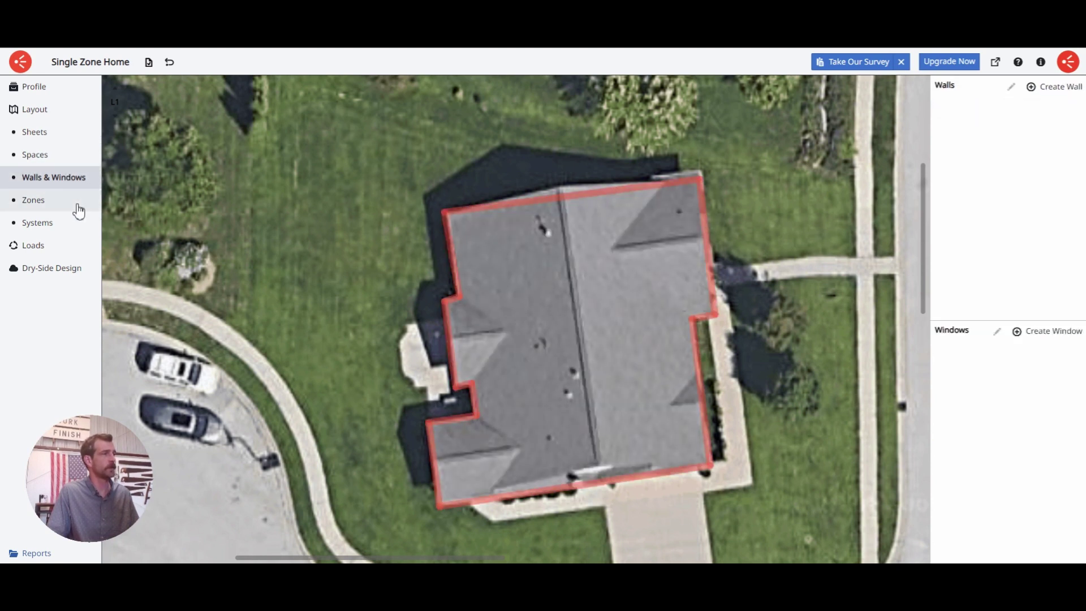
{"action": "left_click_drag", "start_coordinate": [600, 286], "coordinate": [558, 267]}
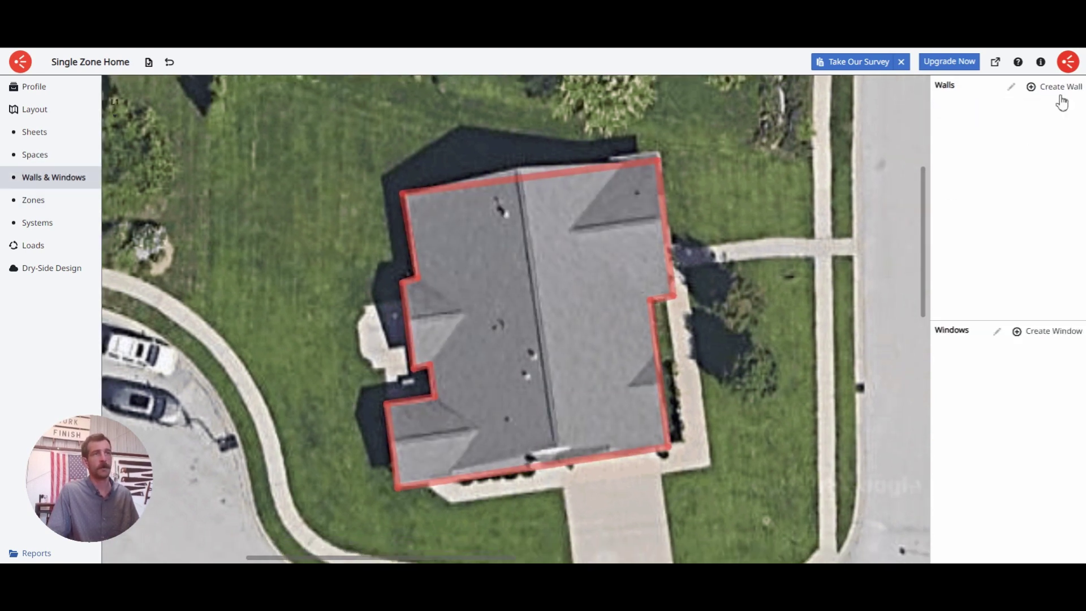
{"action": "left_click", "coordinate": [1057, 89]}
{"action": "left_click", "coordinate": [449, 290]}
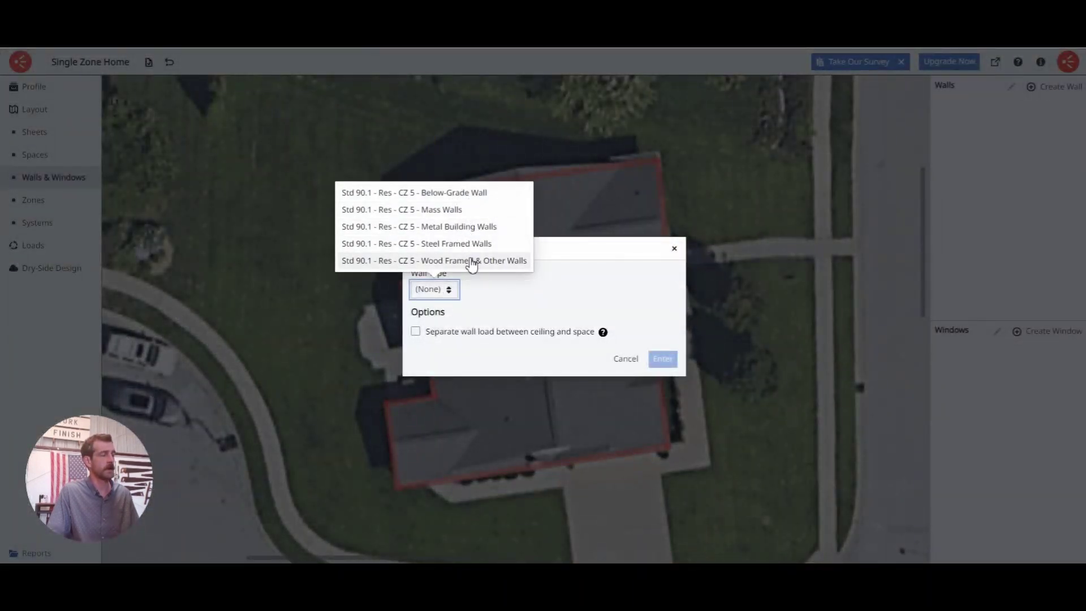
{"action": "left_click", "coordinate": [480, 262]}
{"action": "left_click", "coordinate": [663, 358]}
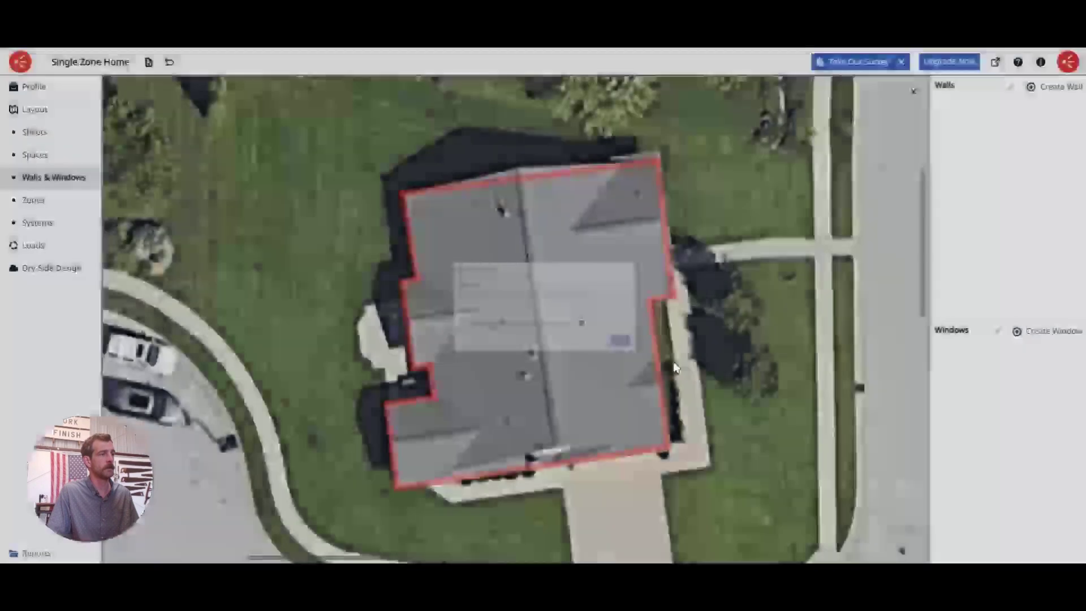
Create exterior walls on every segment of the east, south, west and north house edges.
{"action": "left_click", "coordinate": [670, 212]}
{"action": "left_click", "coordinate": [667, 301]}
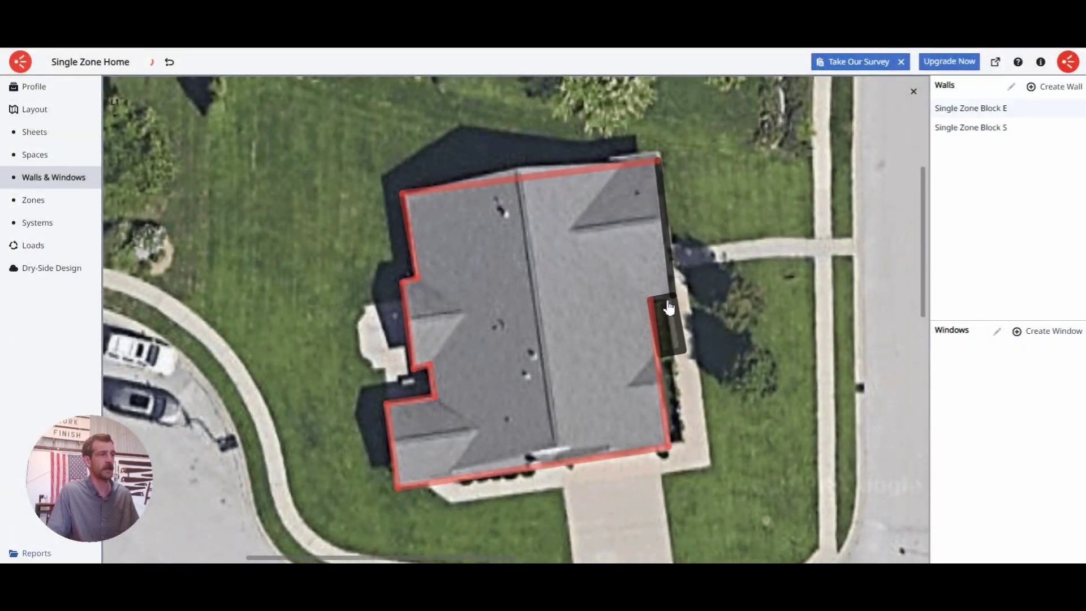
{"action": "left_click", "coordinate": [663, 381]}
{"action": "left_click", "coordinate": [577, 471]}
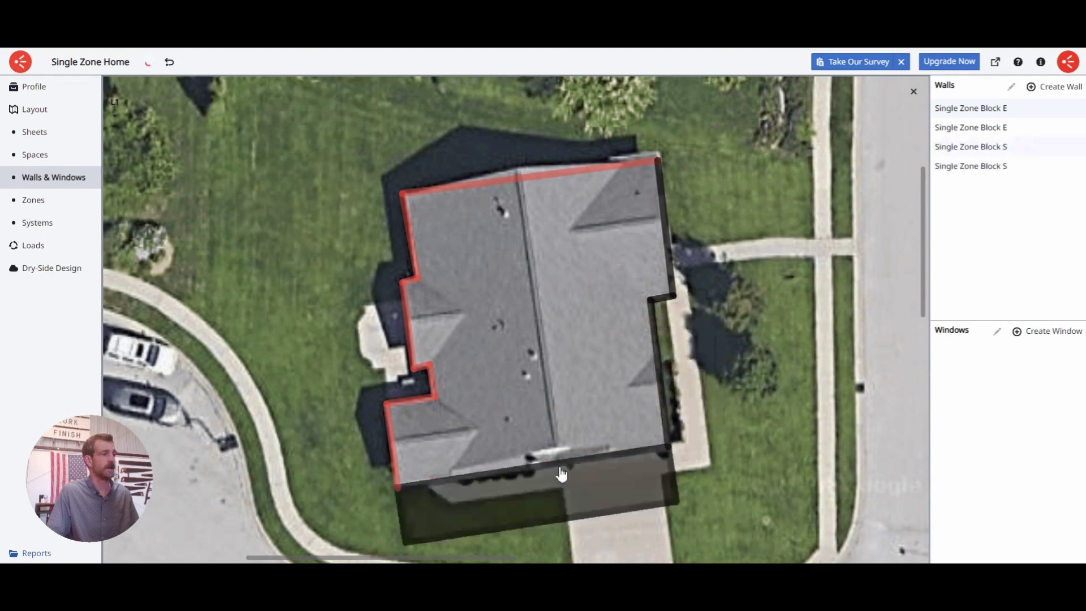
{"action": "left_click", "coordinate": [400, 449]}
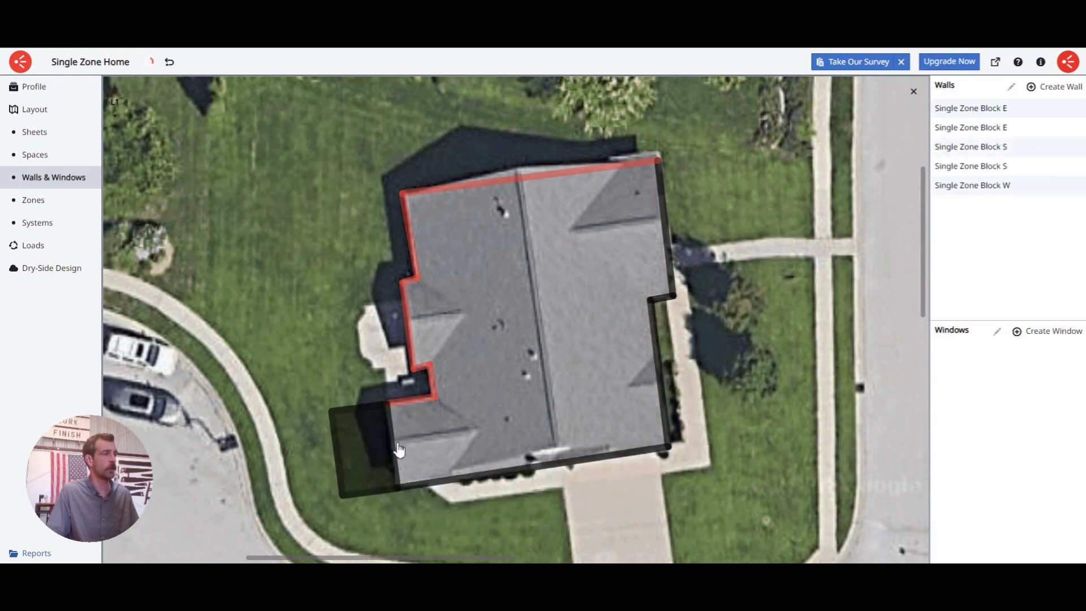
{"action": "left_click", "coordinate": [412, 403]}
{"action": "left_click", "coordinate": [437, 384]}
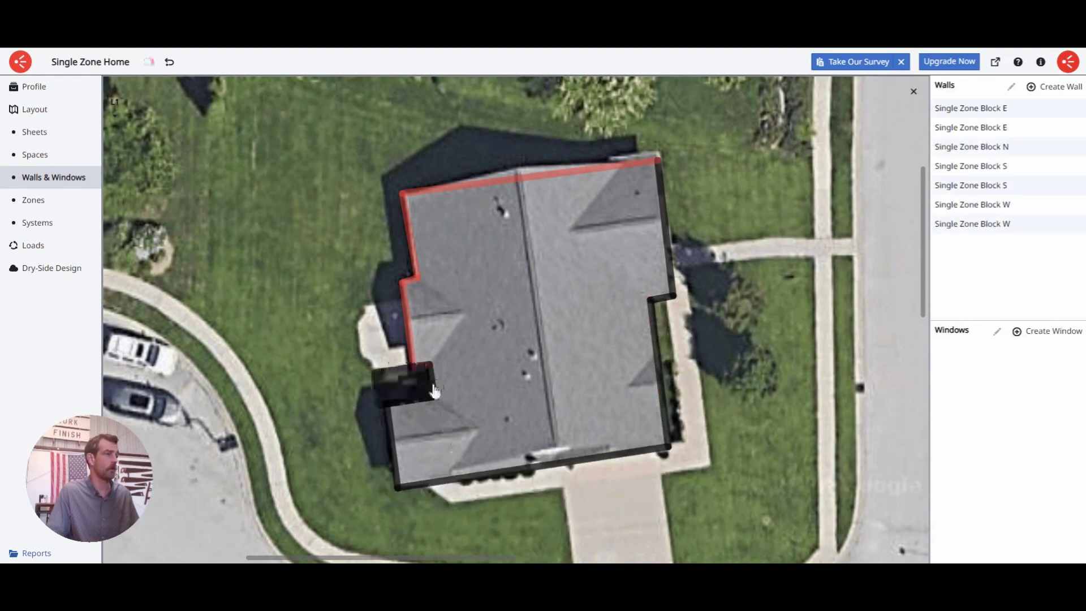
{"action": "left_click", "coordinate": [427, 369]}
{"action": "left_click", "coordinate": [411, 326]}
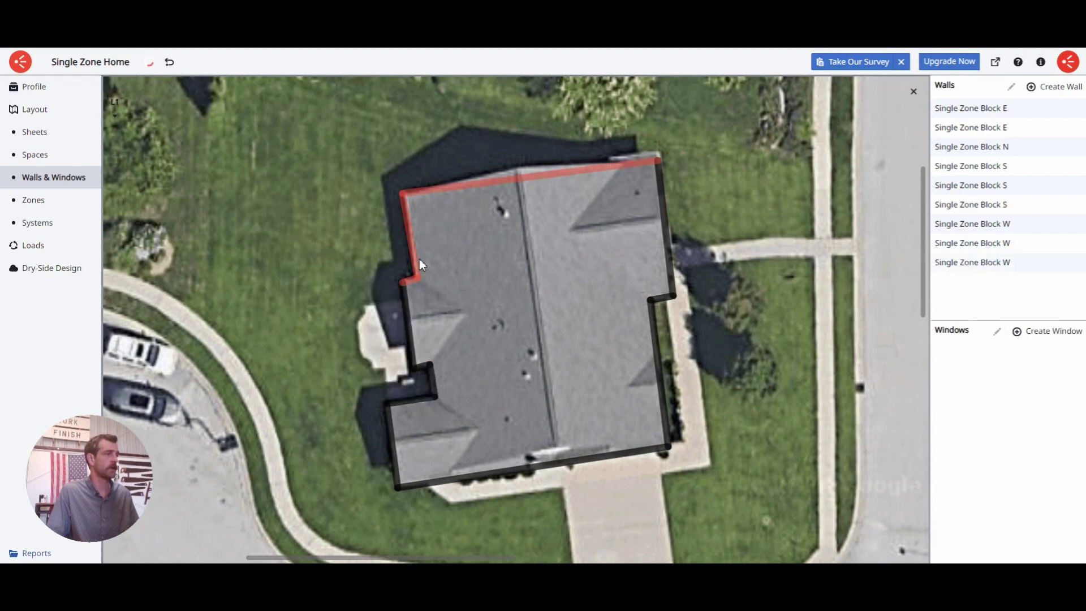
{"action": "left_click", "coordinate": [412, 281]}
{"action": "left_click", "coordinate": [411, 243]}
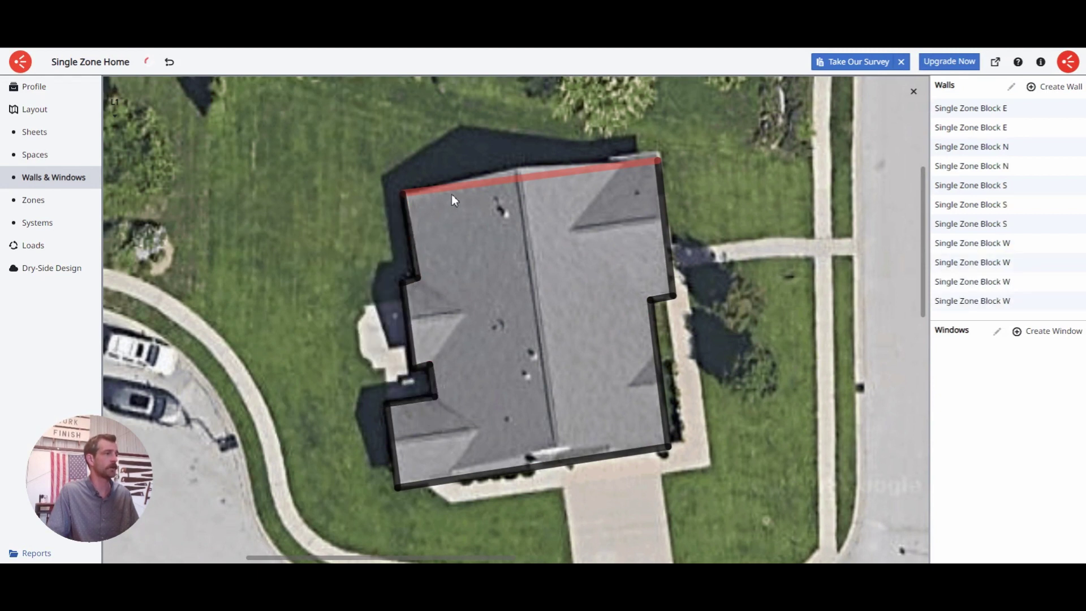
{"action": "left_click", "coordinate": [521, 181]}
Change the exterior wall colour to red.
{"action": "right_click", "coordinate": [519, 165]}
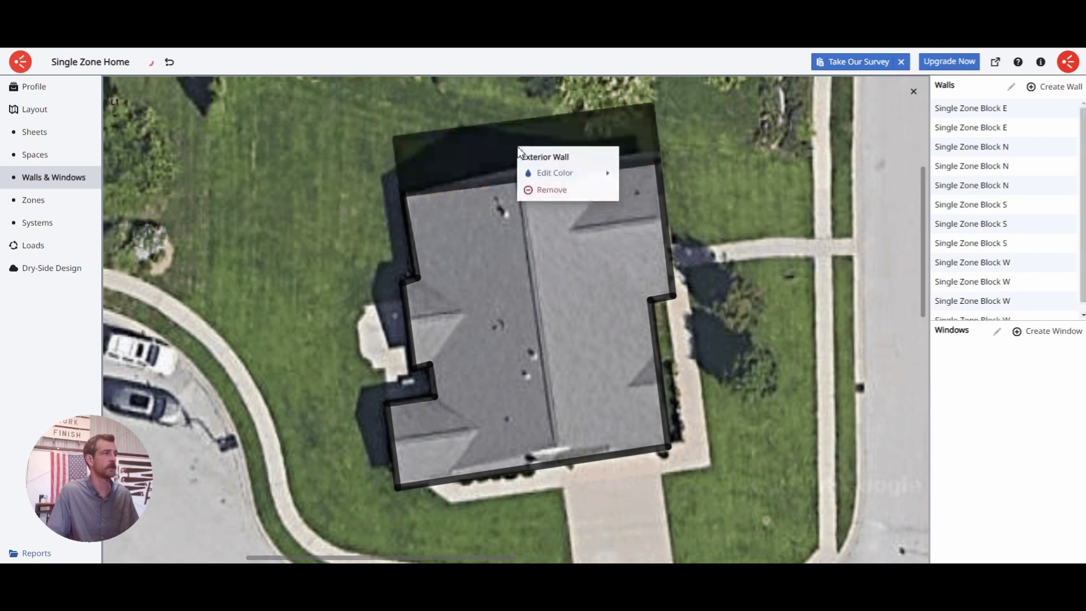
{"action": "mouse_move", "coordinate": [554, 178]}
{"action": "left_click", "coordinate": [667, 258]}
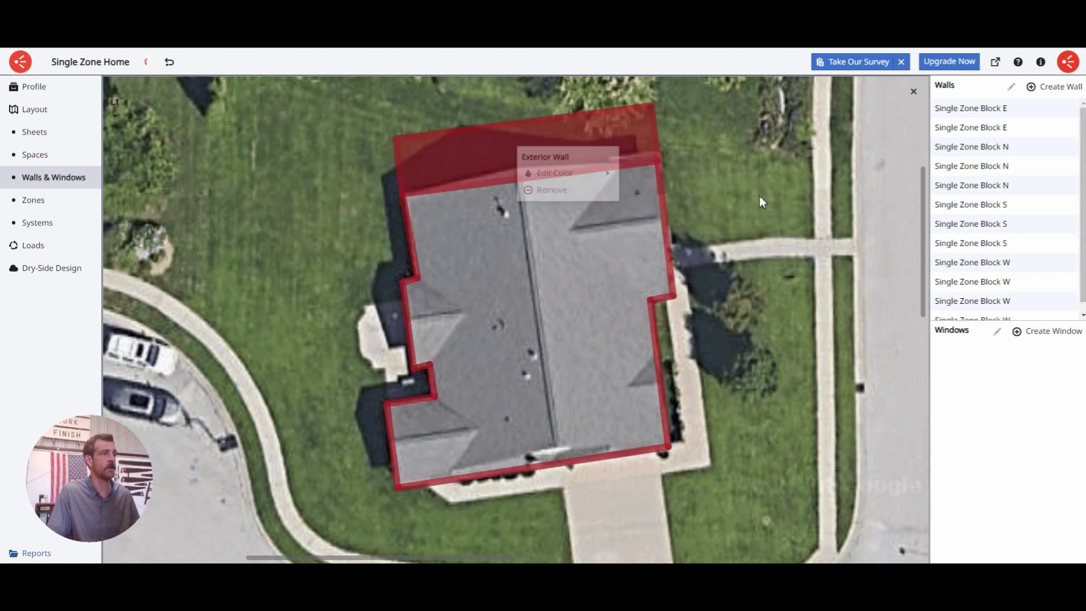
{"action": "left_click_drag", "start_coordinate": [732, 344], "coordinate": [718, 330]}
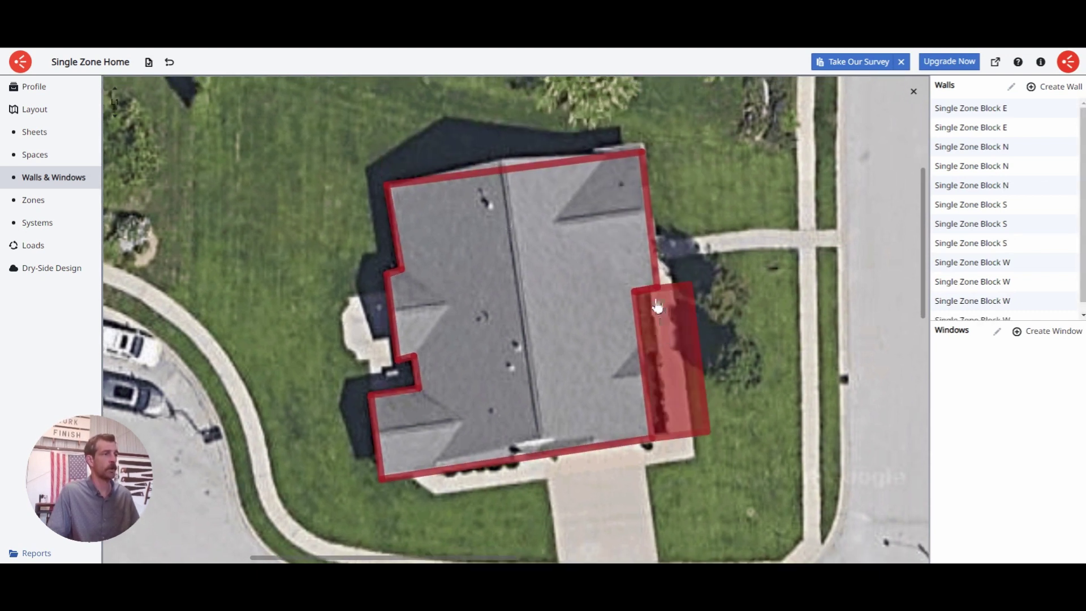
Define a new 3 ft wide by 5 ft high CZ 5 fixed window.
{"action": "left_click", "coordinate": [1036, 332]}
{"action": "left_click", "coordinate": [439, 253]}
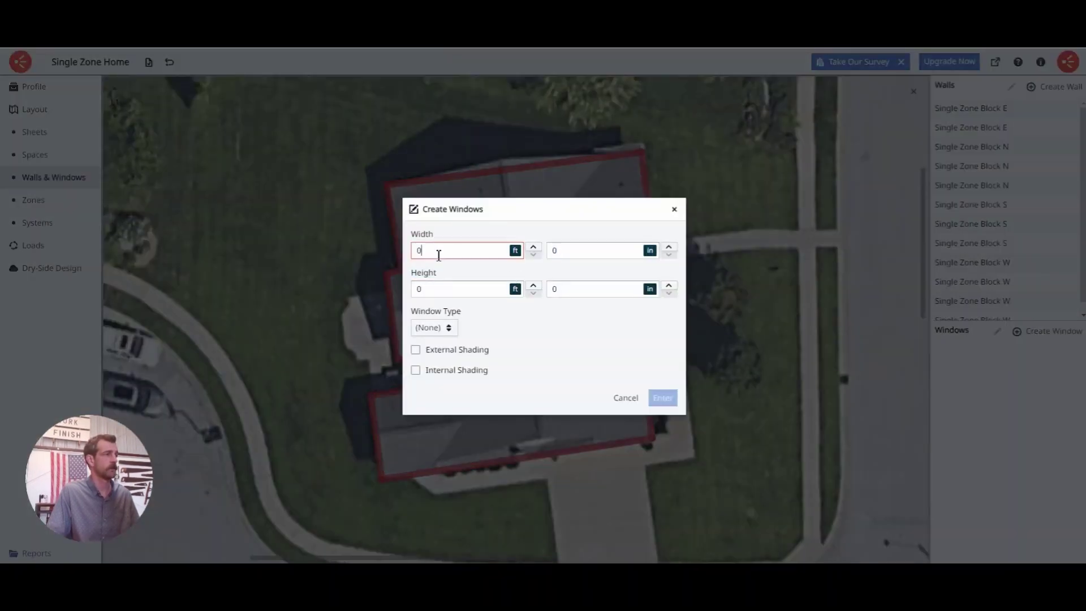
{"action": "type", "text": "3"}
{"action": "left_click", "coordinate": [421, 290]}
{"action": "type", "text": "5"}
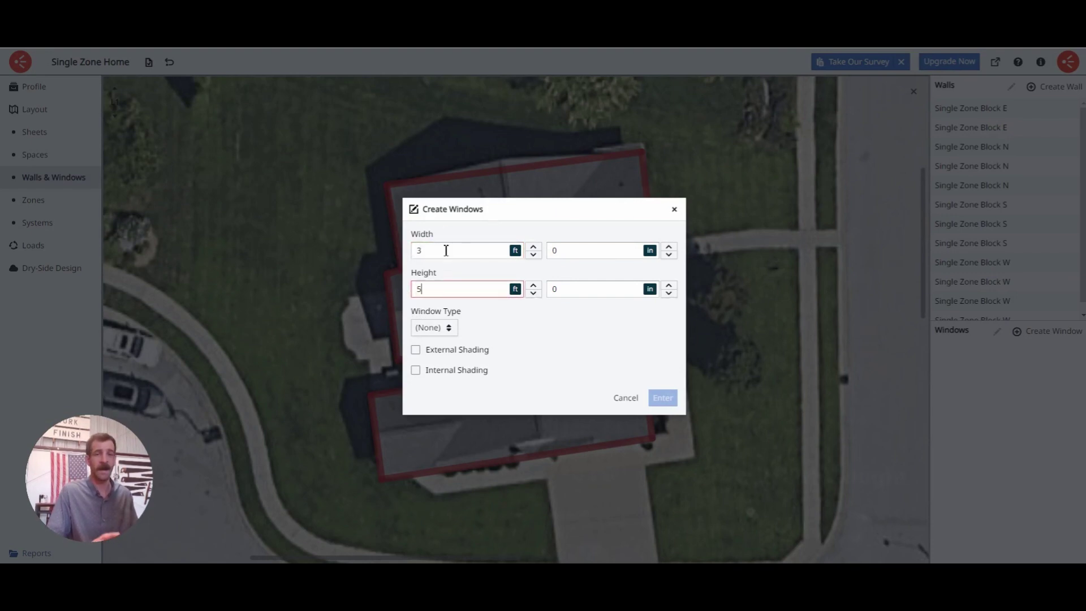
{"action": "left_click", "coordinate": [450, 330]}
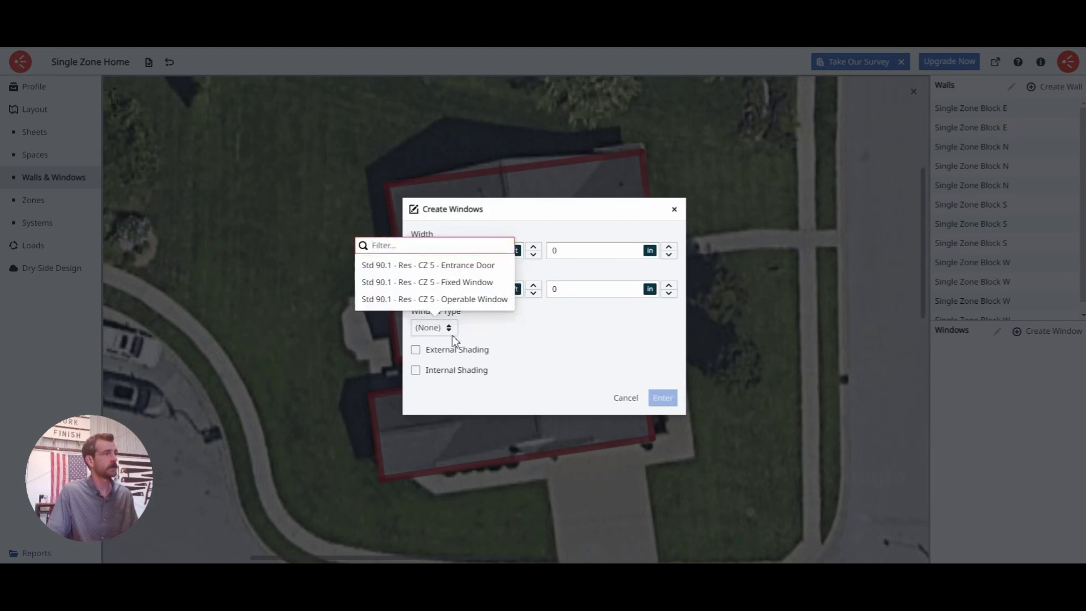
{"action": "left_click", "coordinate": [498, 283]}
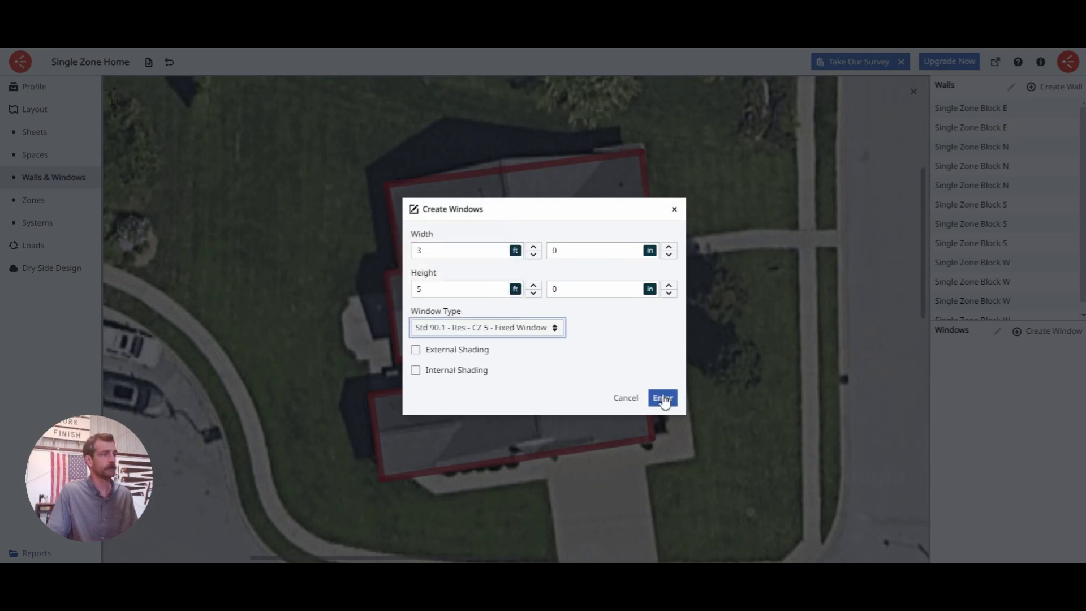
{"action": "left_click", "coordinate": [663, 398]}
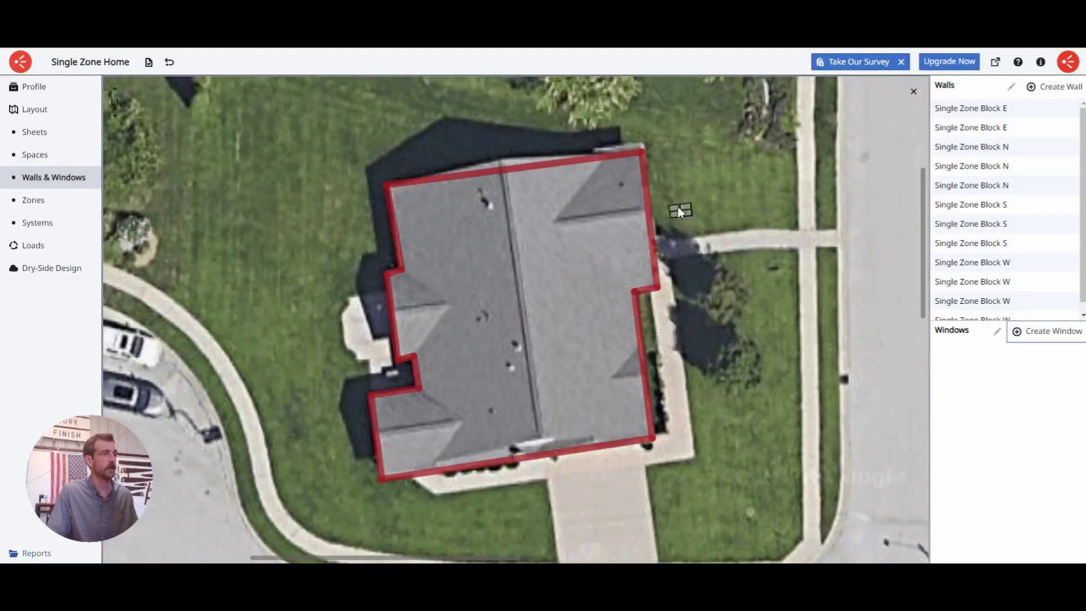
Place windows on the east (6), south (2), west (4) and north (3) walls.
{"action": "left_click", "coordinate": [677, 187]}
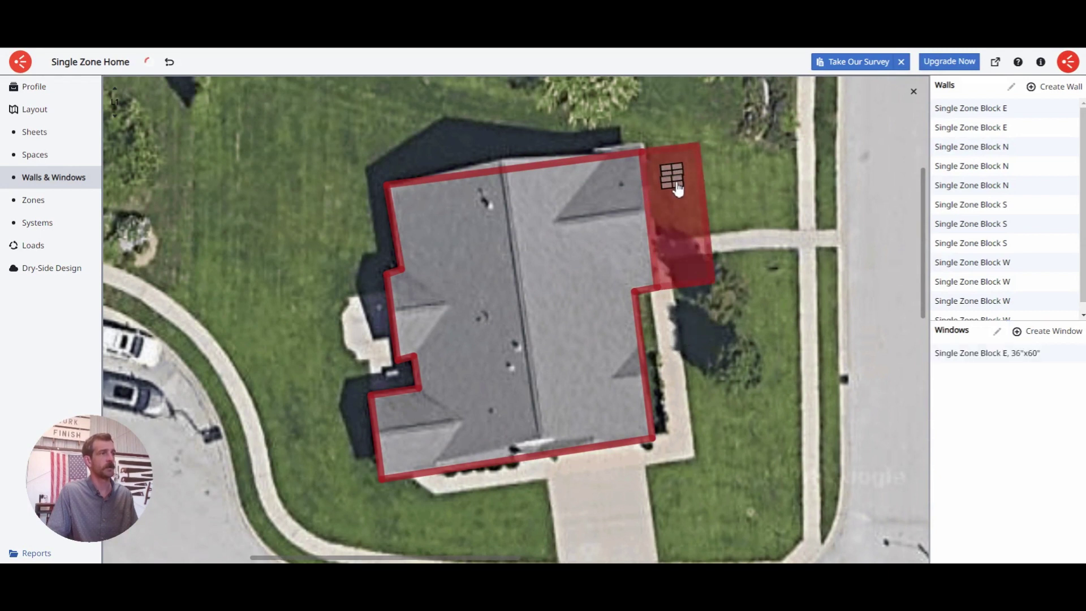
{"action": "left_click", "coordinate": [679, 194]}
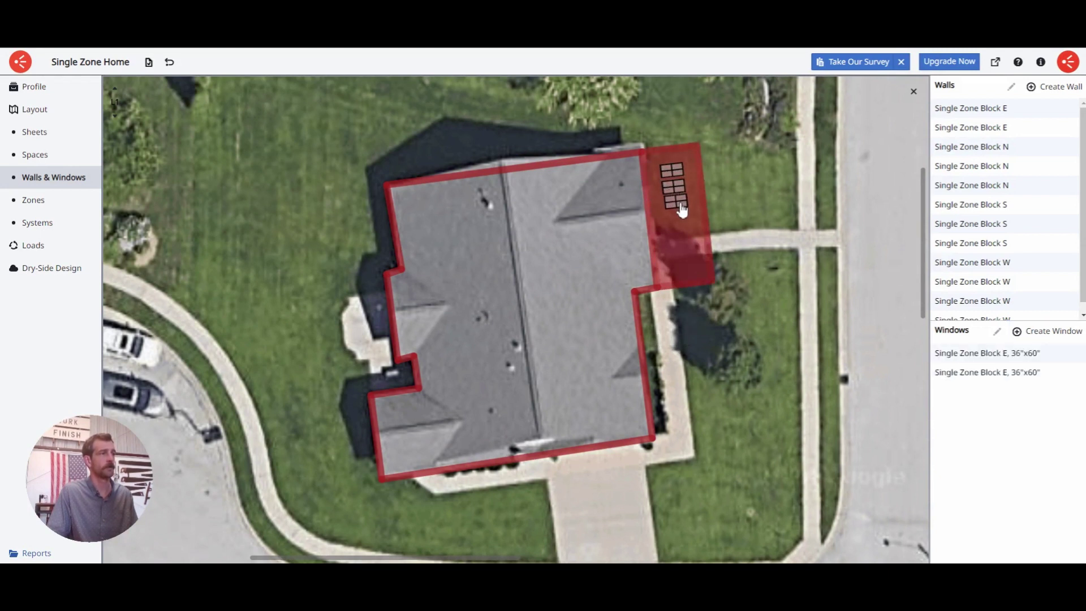
{"action": "left_click", "coordinate": [681, 209]}
{"action": "left_click", "coordinate": [667, 335]}
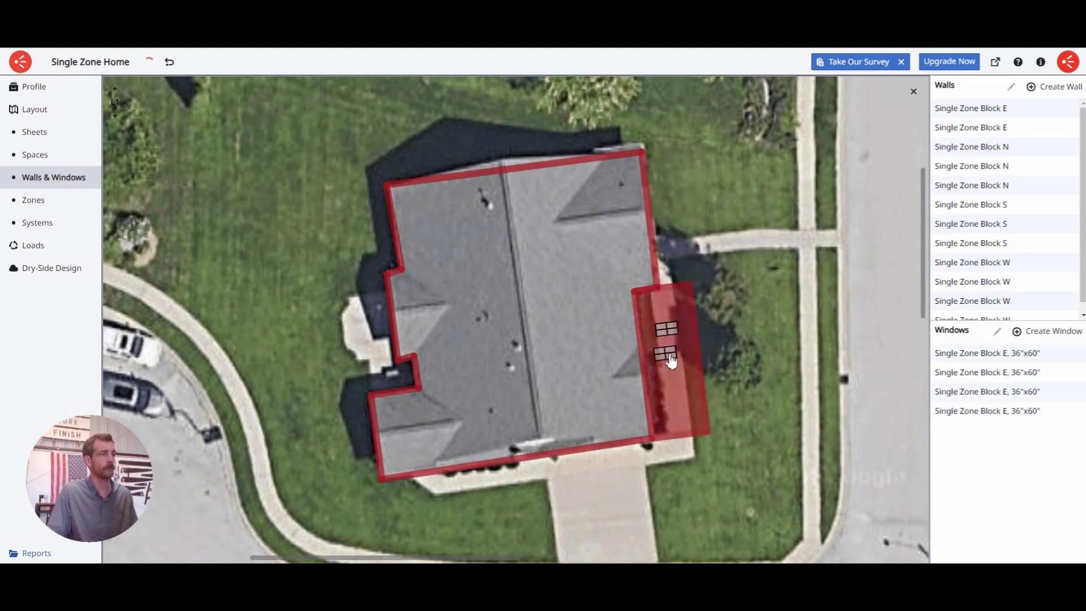
{"action": "left_click", "coordinate": [671, 362]}
{"action": "left_click", "coordinate": [675, 399]}
{"action": "left_click", "coordinate": [559, 484]}
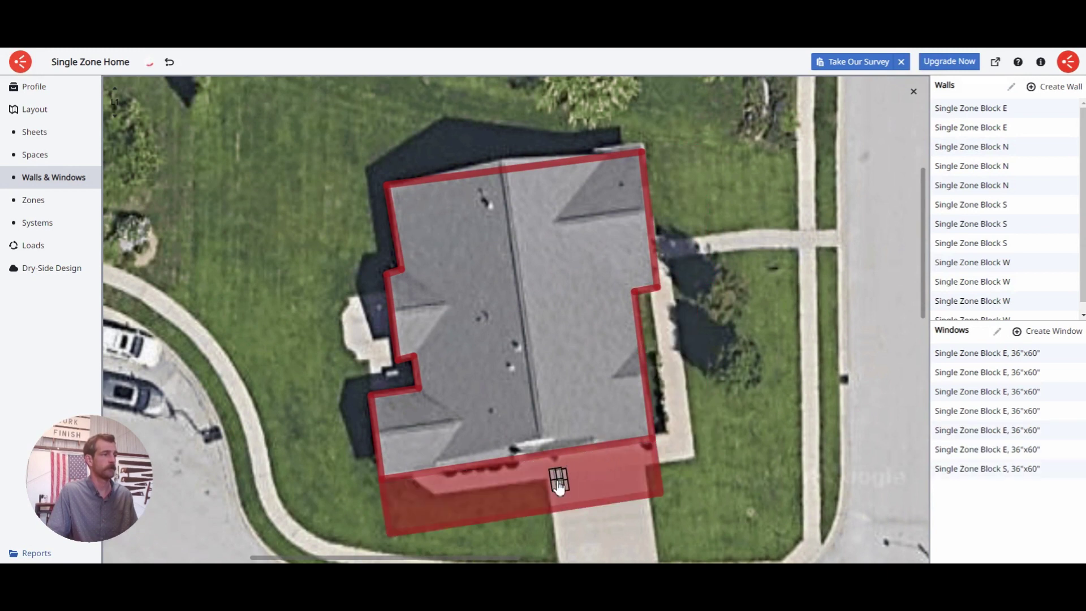
{"action": "left_click", "coordinate": [549, 486]}
{"action": "left_click", "coordinate": [349, 443]}
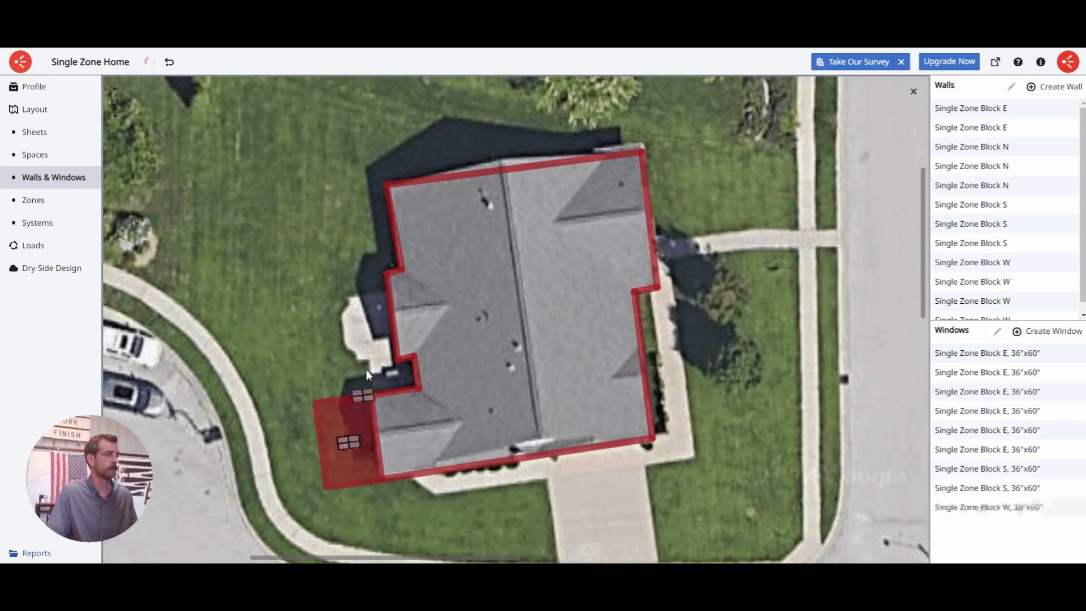
{"action": "left_click", "coordinate": [365, 335]}
{"action": "left_click", "coordinate": [368, 320]}
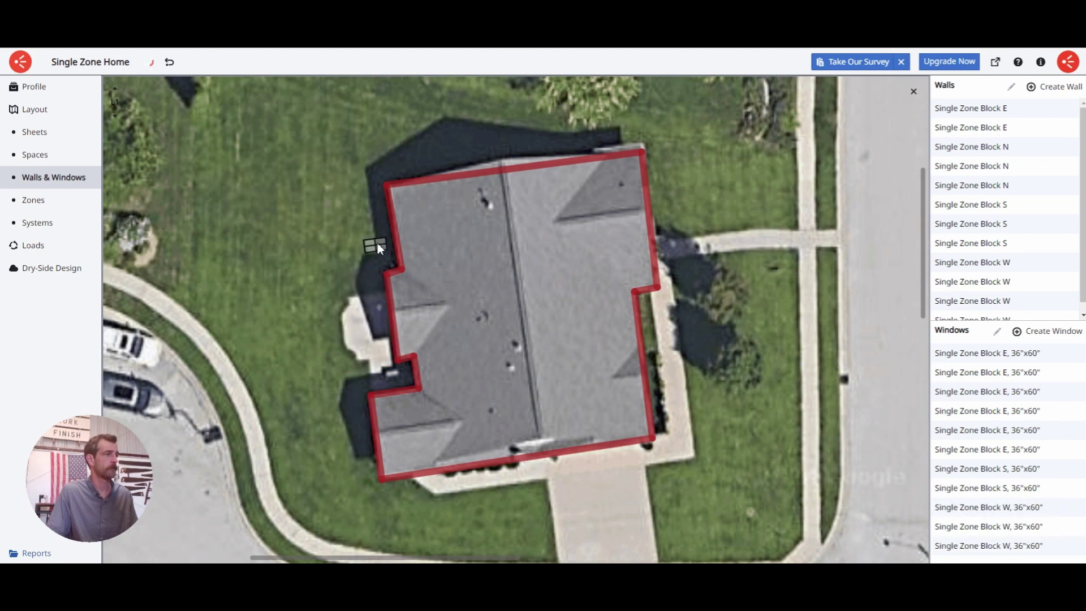
{"action": "left_click", "coordinate": [371, 239]}
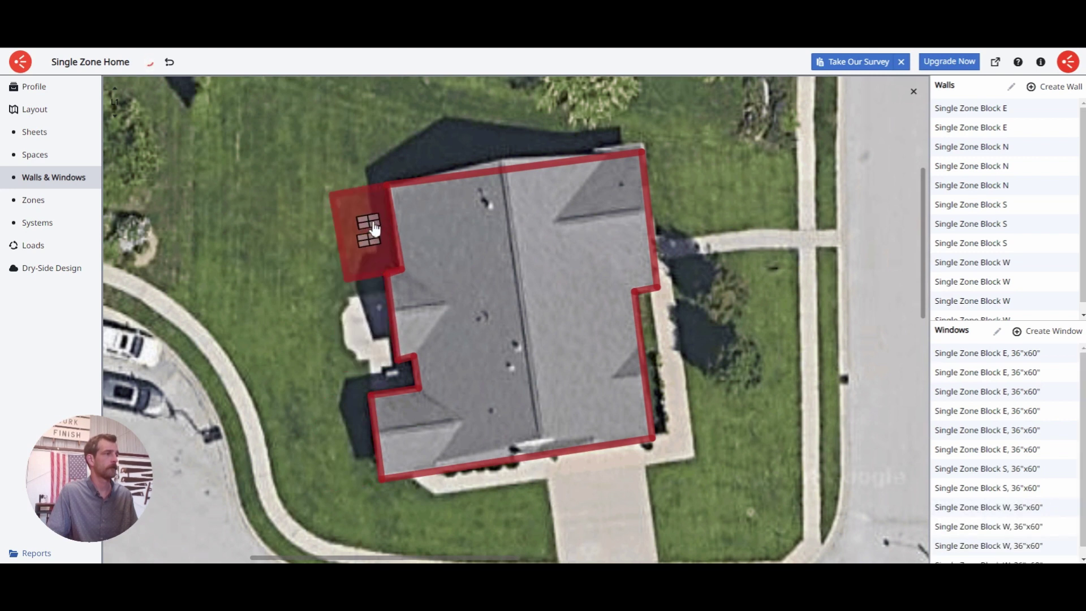
{"action": "left_click", "coordinate": [485, 145]}
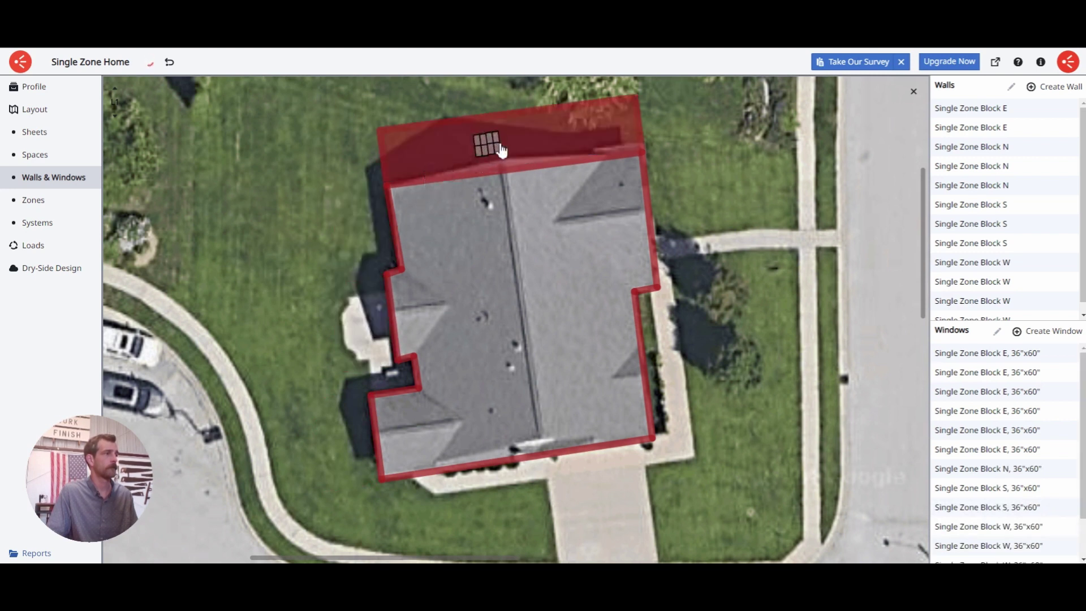
{"action": "left_click", "coordinate": [506, 147]}
{"action": "left_click", "coordinate": [517, 147]}
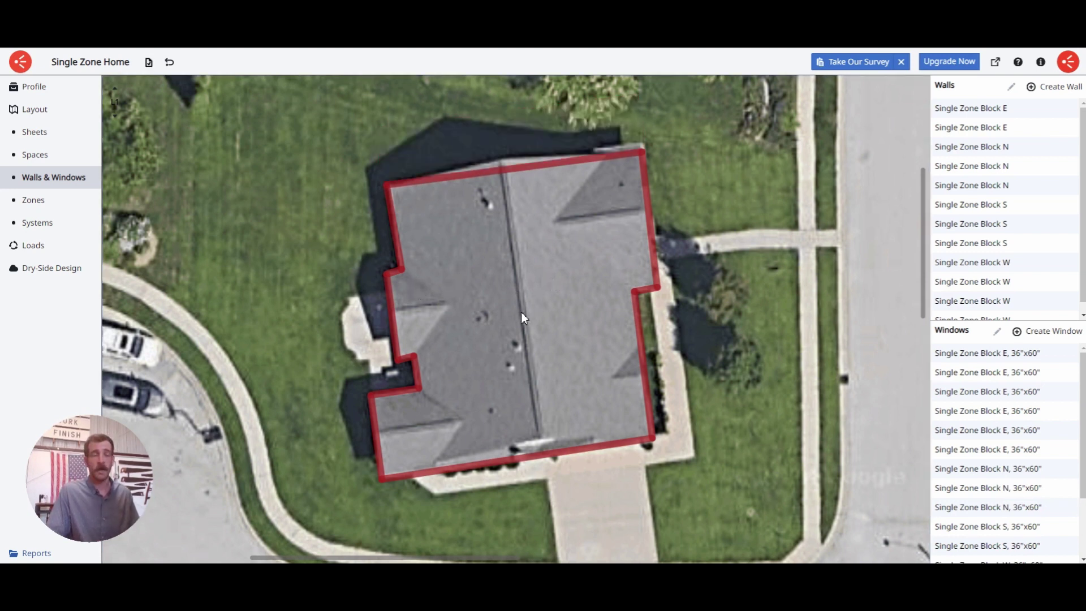
Check Single Zone Block's 45473 BTUH peak cooling and 42826 BTUH heating load breakdowns.
{"action": "left_click", "coordinate": [35, 155]}
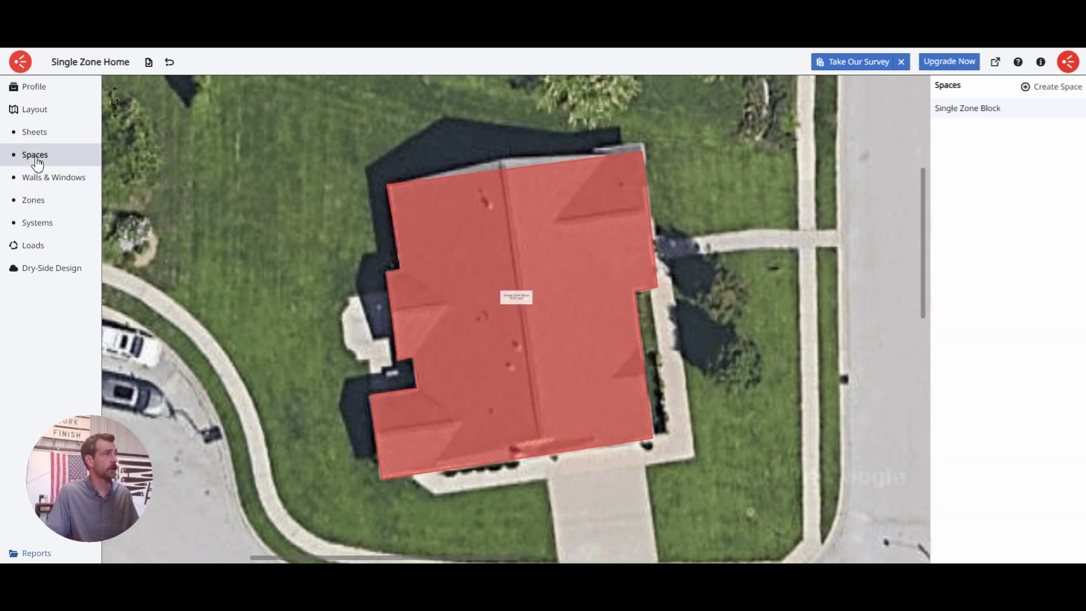
{"action": "left_click", "coordinate": [532, 289]}
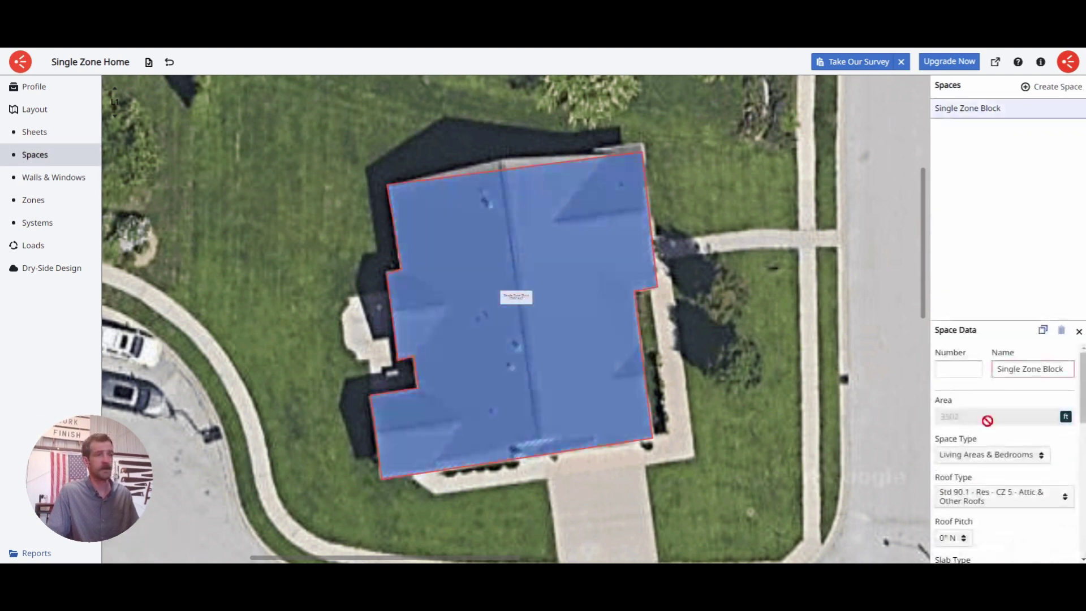
{"action": "scroll", "coordinate": [987, 421], "scroll_direction": "down", "scroll_amount": 5}
{"action": "left_click", "coordinate": [966, 523]}
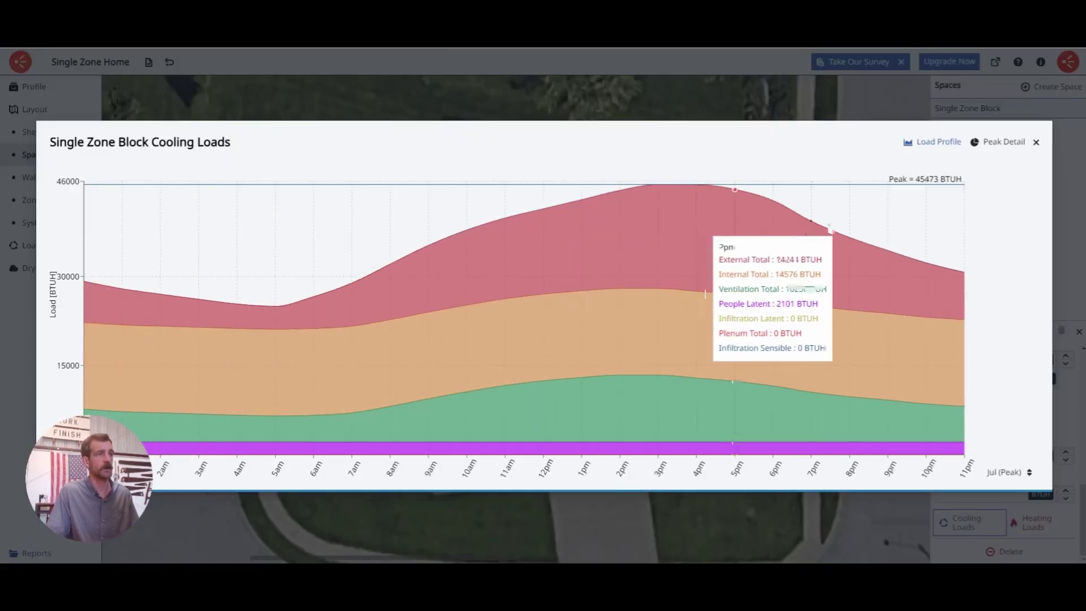
{"action": "left_click", "coordinate": [1018, 146]}
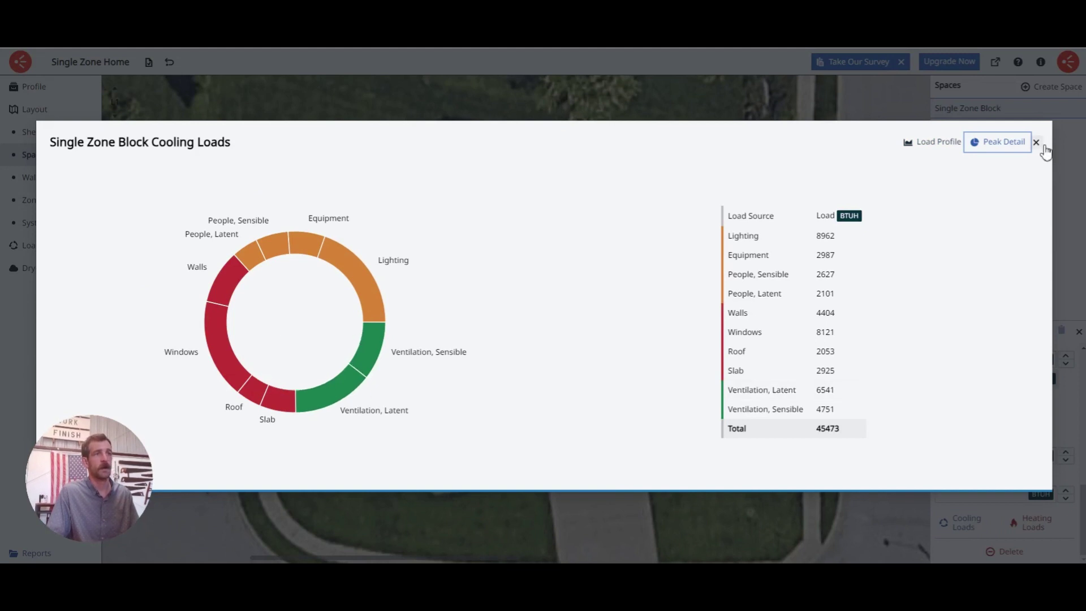
{"action": "left_click", "coordinate": [1036, 143]}
{"action": "left_click", "coordinate": [1044, 526]}
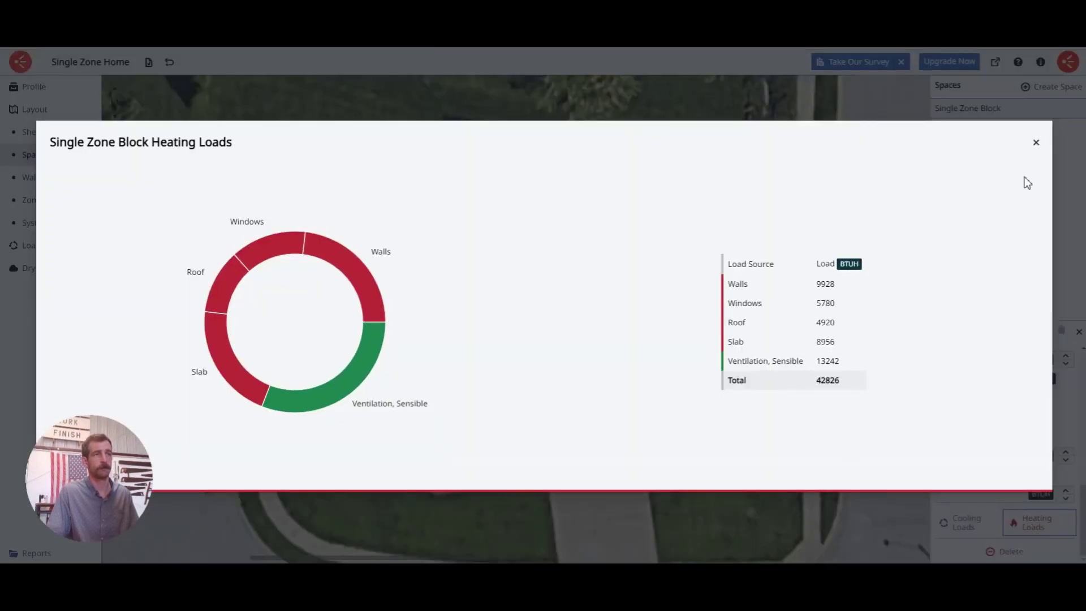
{"action": "left_click", "coordinate": [1036, 143]}
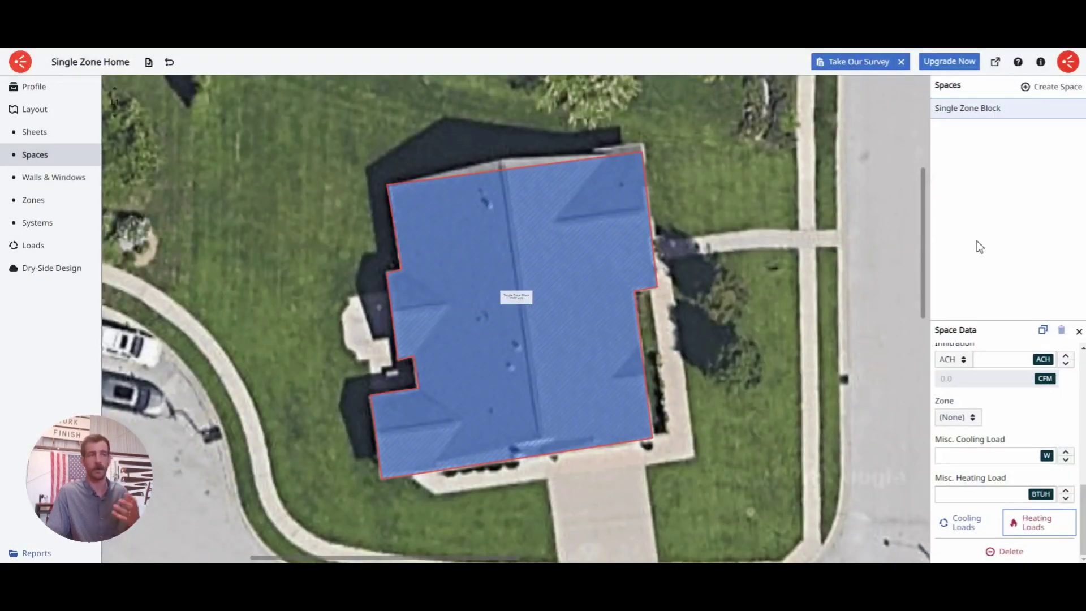
{"action": "left_click", "coordinate": [38, 247]}
Expand the loads summary to Single Zone Block's 3,502 ft² totals, then go to Reports.
{"action": "left_click", "coordinate": [55, 206]}
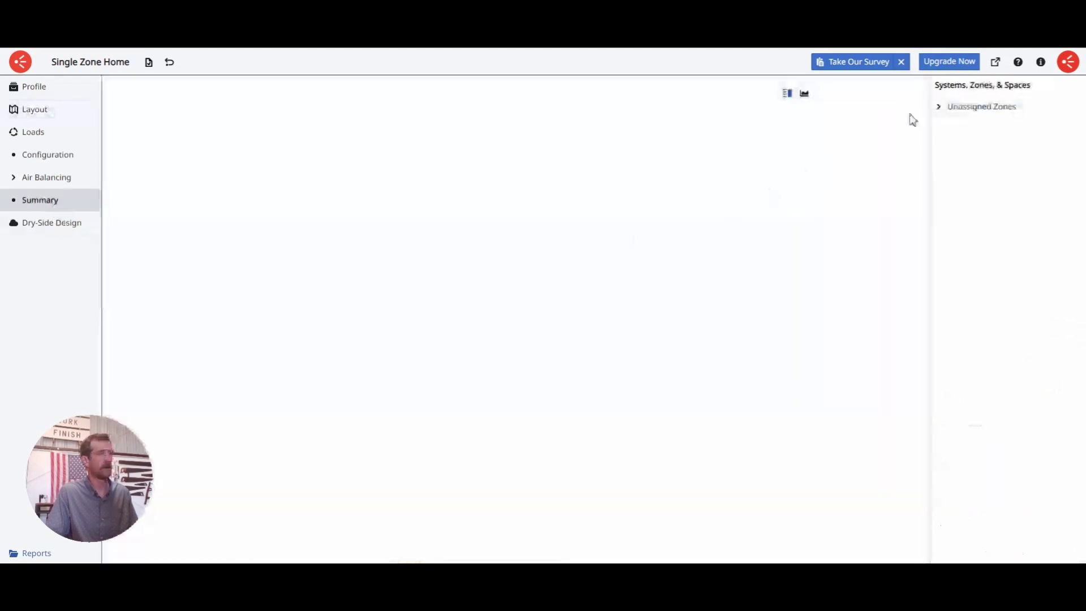
{"action": "left_click", "coordinate": [942, 107]}
{"action": "left_click", "coordinate": [959, 129]}
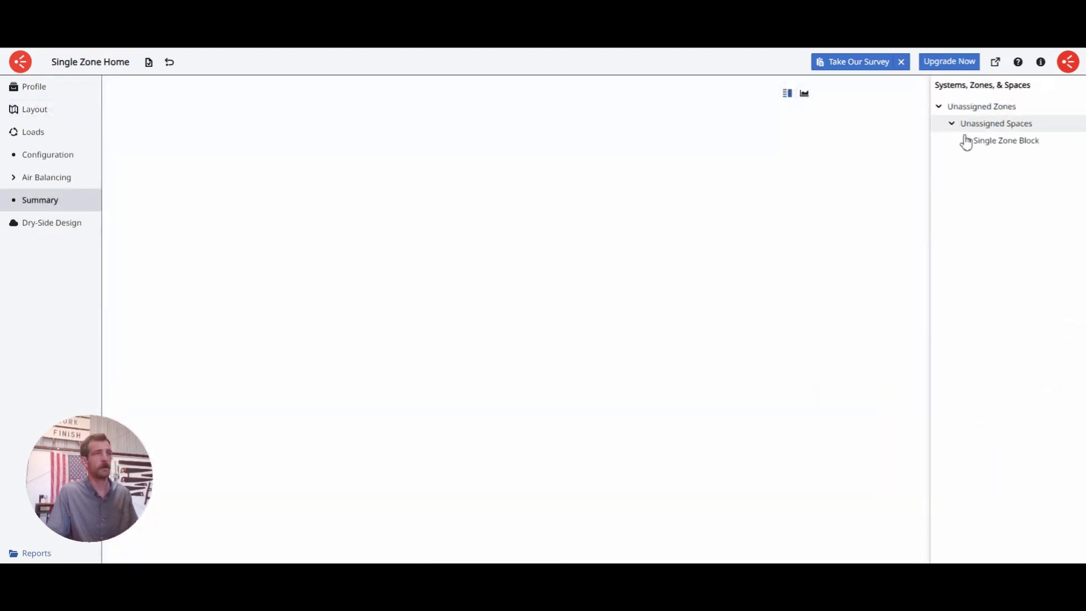
{"action": "left_click", "coordinate": [1016, 145]}
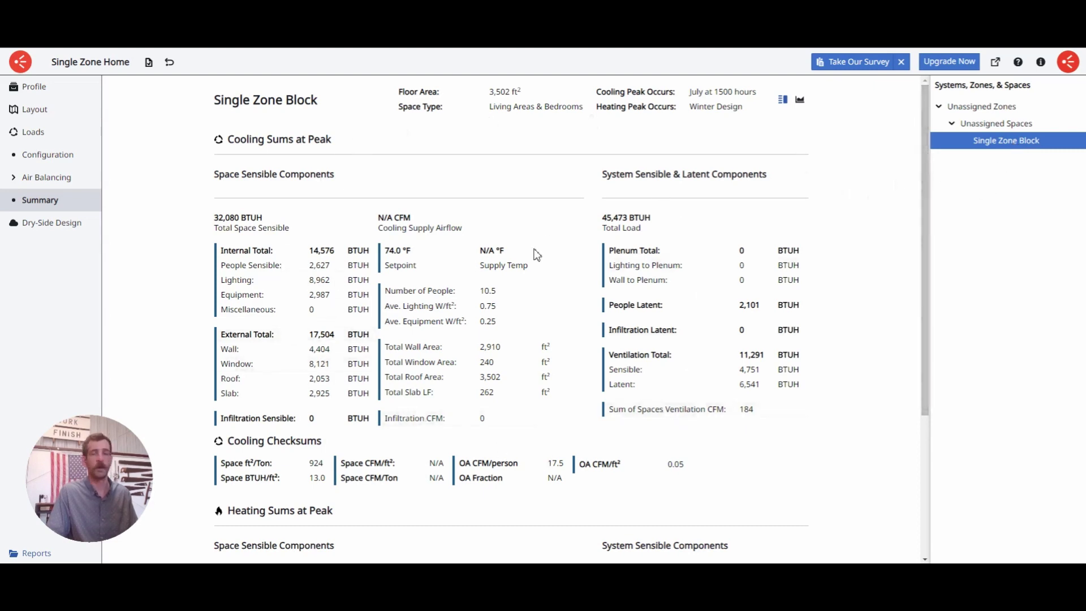
{"action": "left_click_drag", "start_coordinate": [923, 130], "coordinate": [922, 269]}
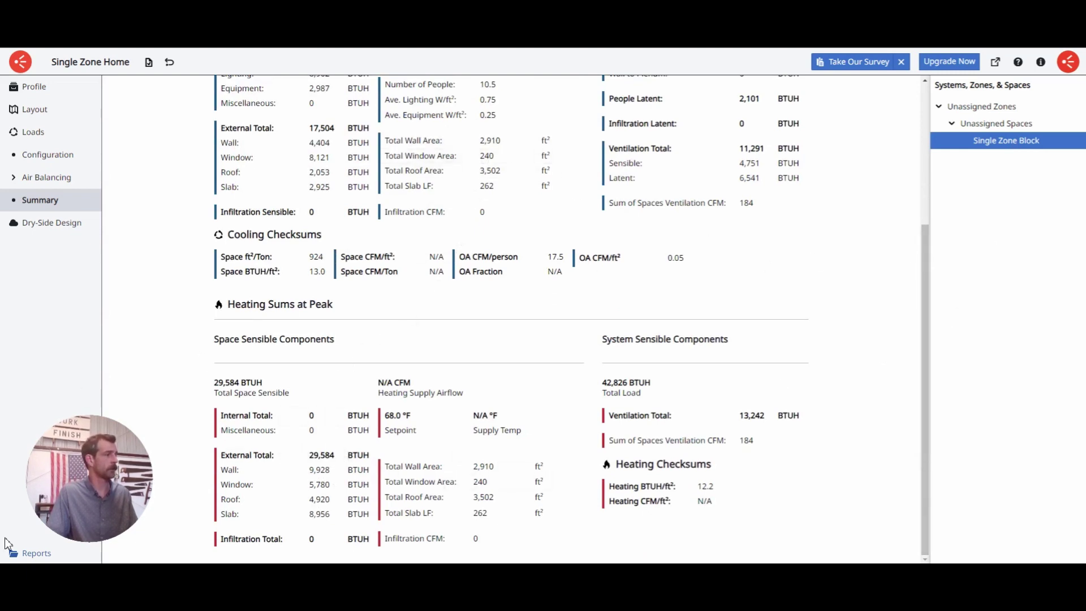
{"action": "left_click", "coordinate": [35, 554]}
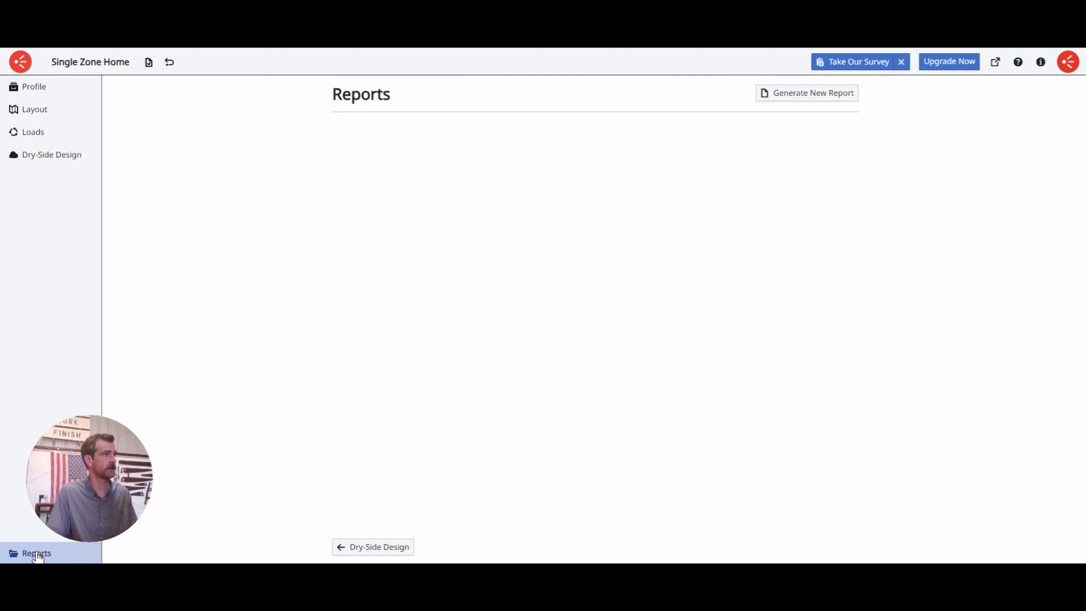
Generate a Heating and Cooling Loads PDF report named 5.22.24 and download it.
{"action": "left_click", "coordinate": [802, 96]}
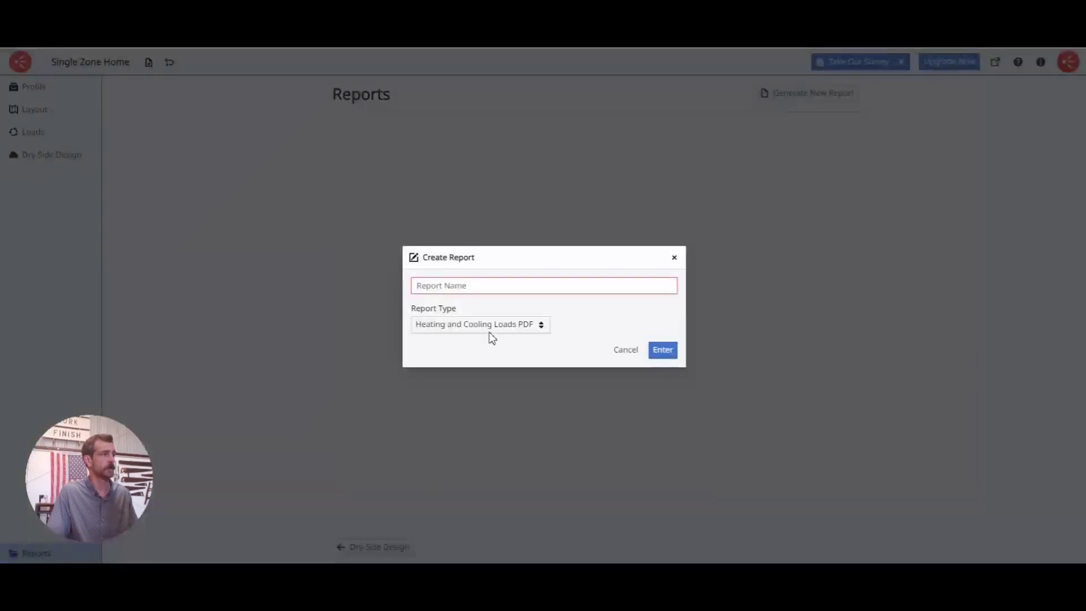
{"action": "type", "text": "5.2"}
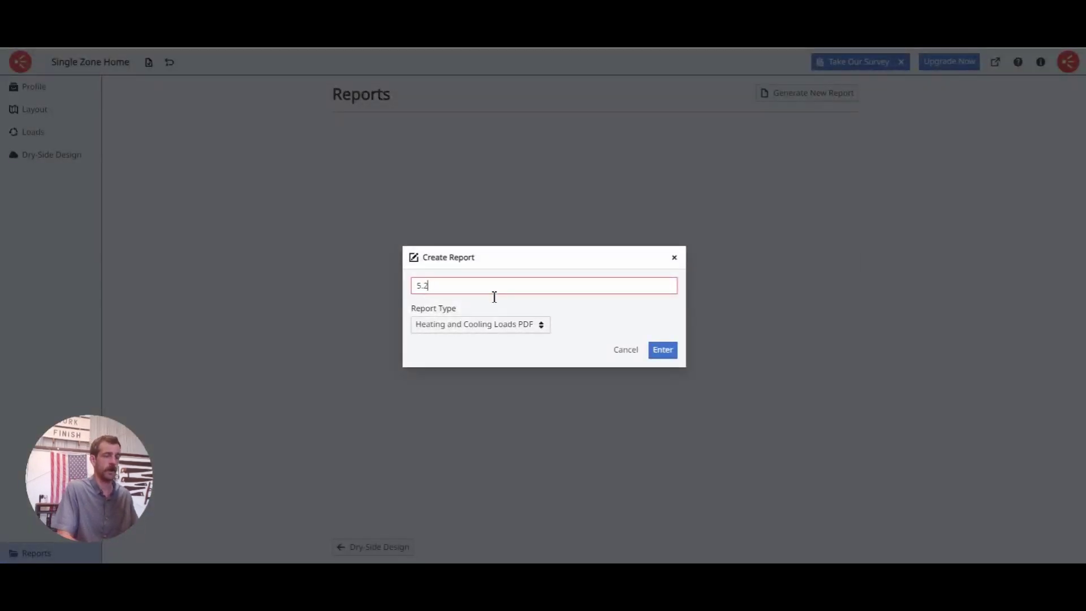
{"action": "type", "text": "2.22"}
{"action": "left_click", "coordinate": [492, 327]}
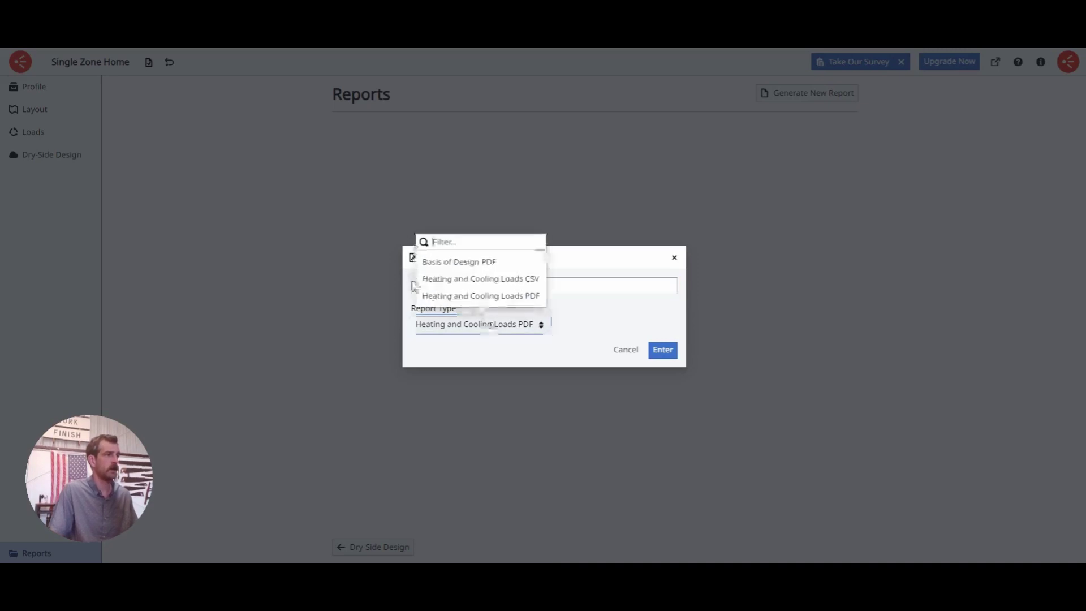
{"action": "left_click", "coordinate": [523, 297]}
{"action": "left_click", "coordinate": [659, 352]}
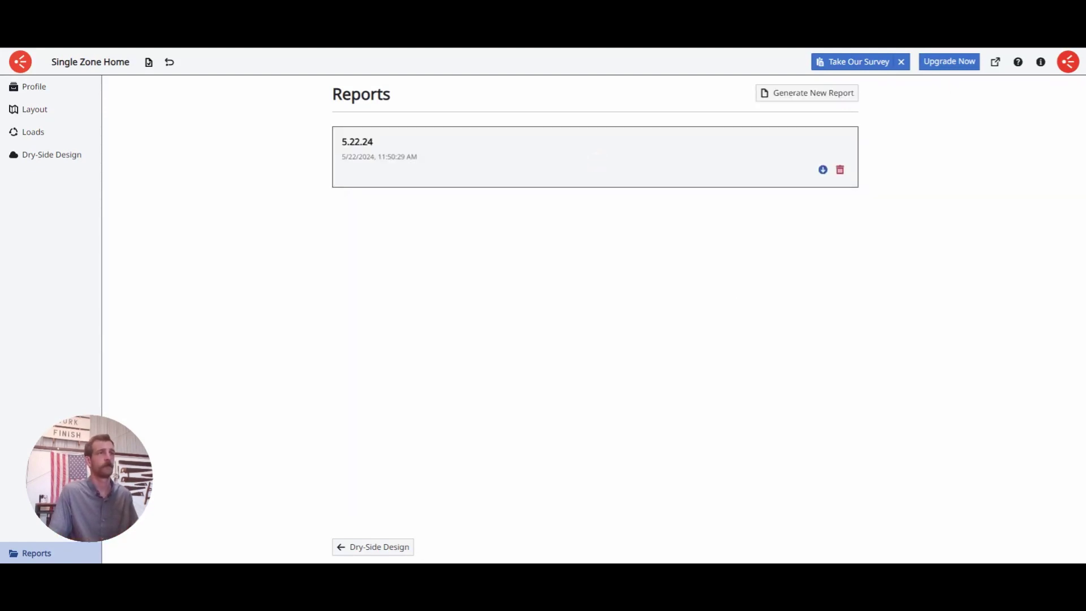
{"action": "left_click", "coordinate": [825, 171]}
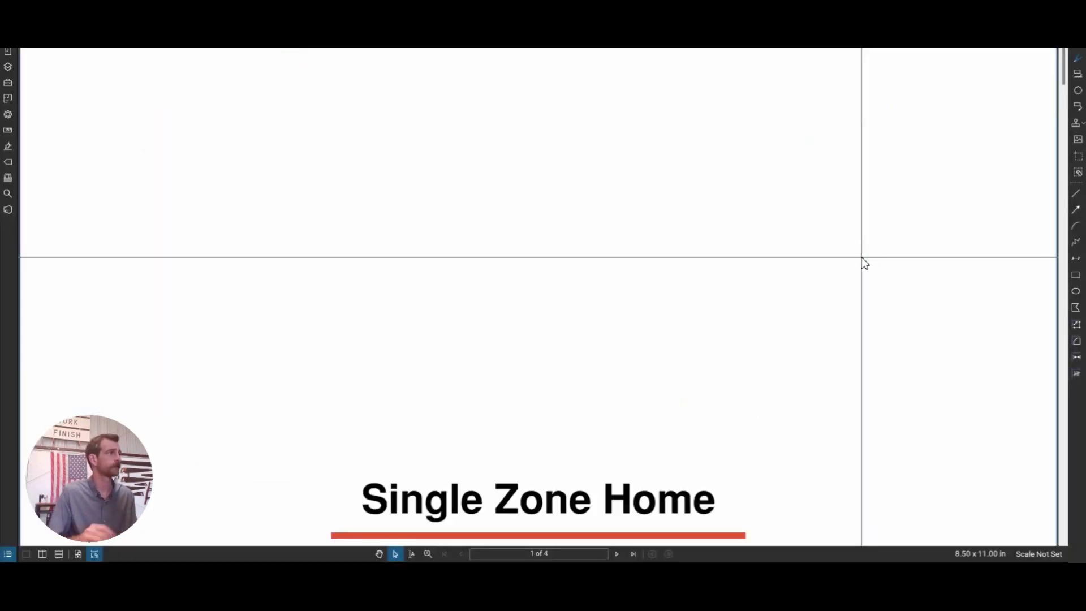
Fit the page and step through pages 3 and 4, zooming in on the sums.
{"action": "left_click", "coordinate": [78, 554]}
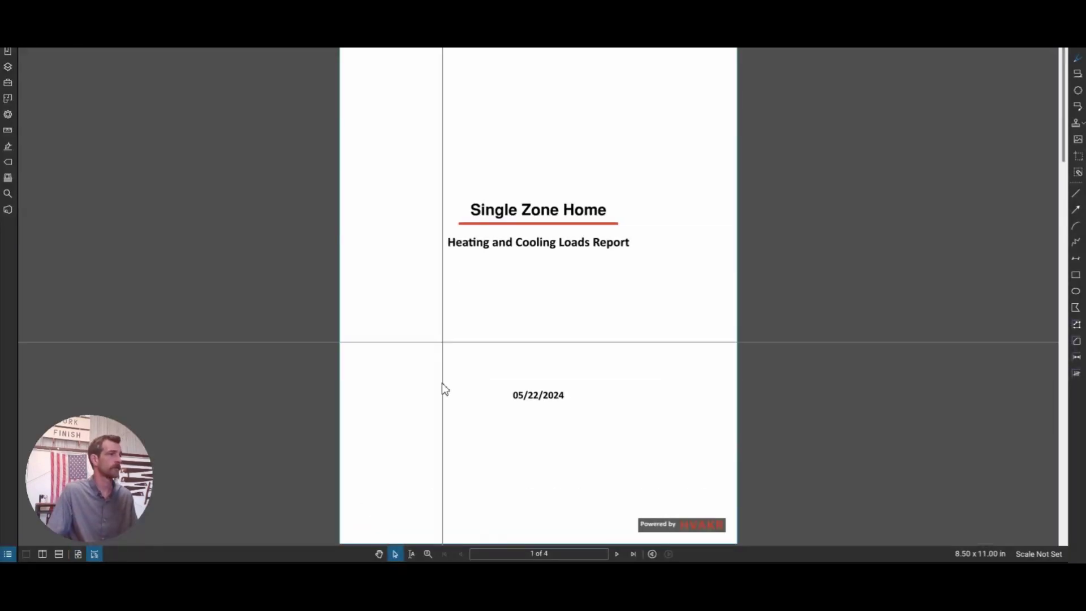
{"action": "left_click", "coordinate": [622, 557]}
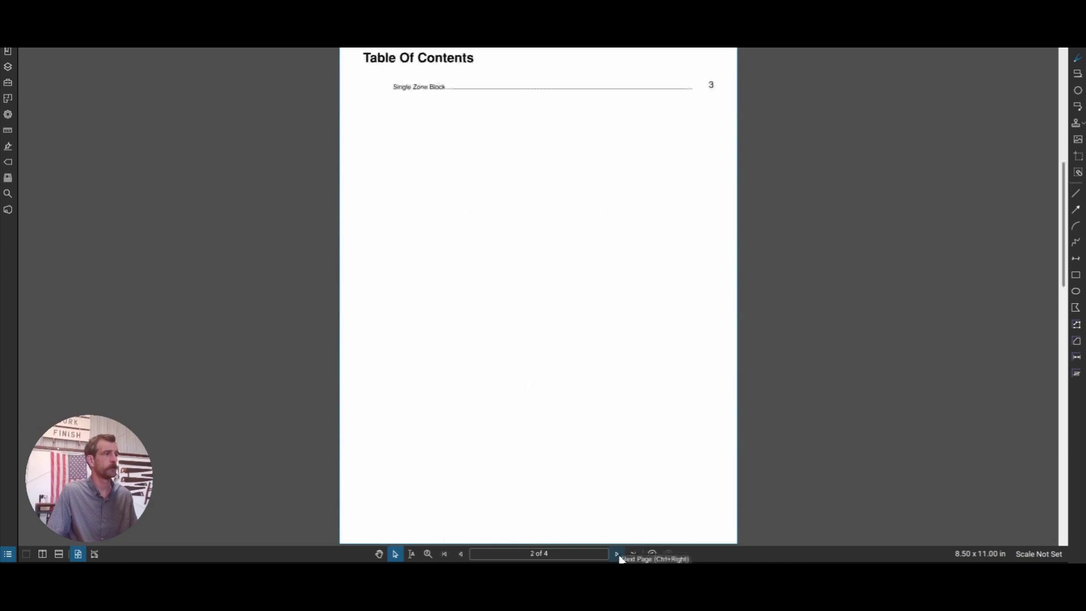
{"action": "left_click", "coordinate": [621, 557]}
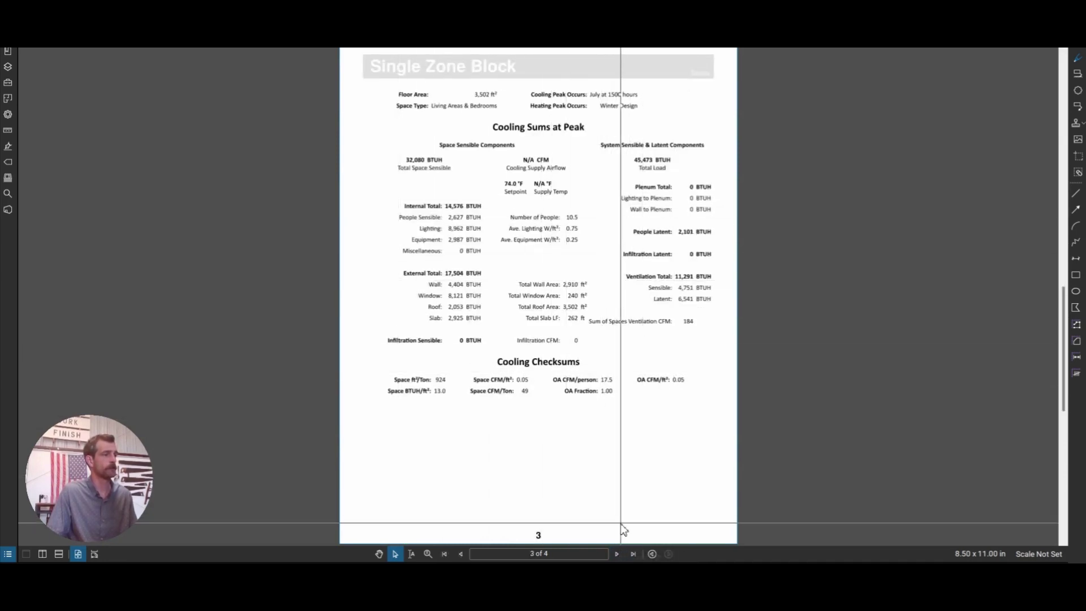
{"action": "left_click", "coordinate": [617, 554]}
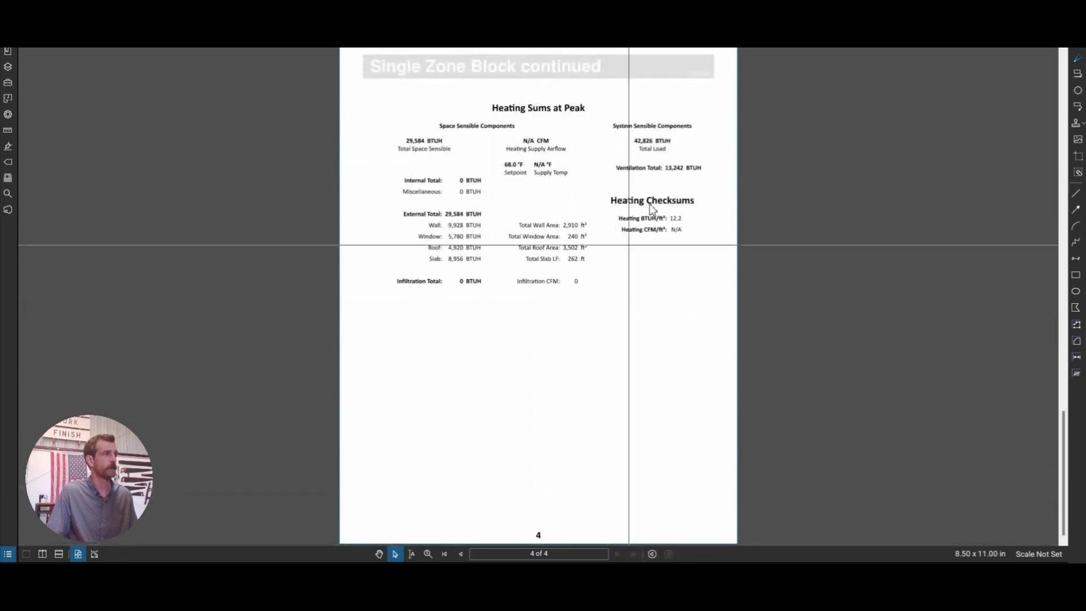
{"action": "left_click", "coordinate": [461, 554]}
{"action": "scroll", "coordinate": [688, 235], "scroll_direction": "up", "scroll_amount": 5}
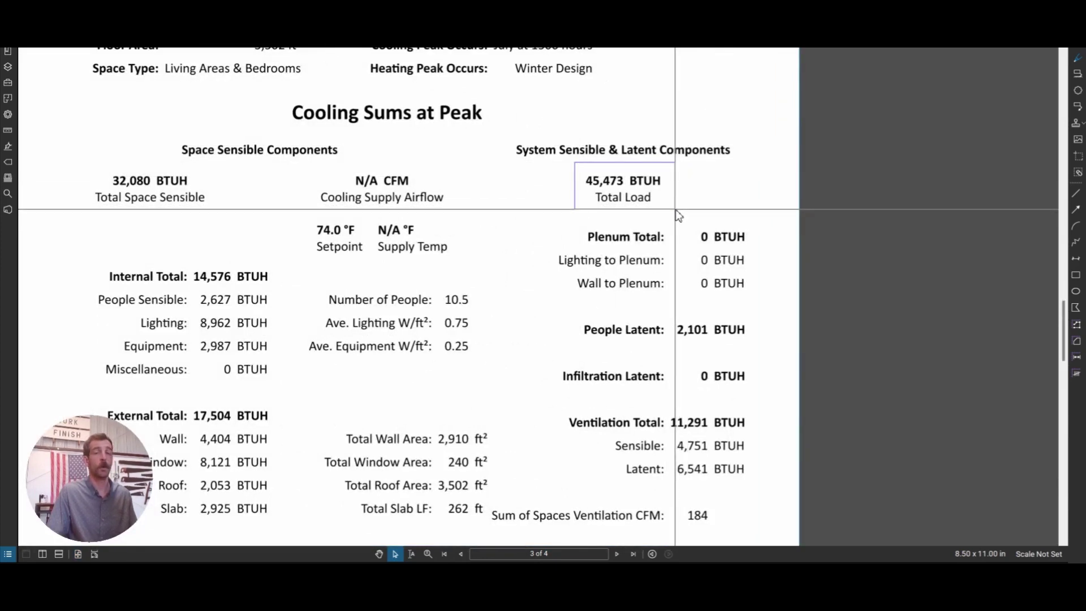
{"action": "scroll", "coordinate": [675, 214], "scroll_direction": "down", "scroll_amount": 5}
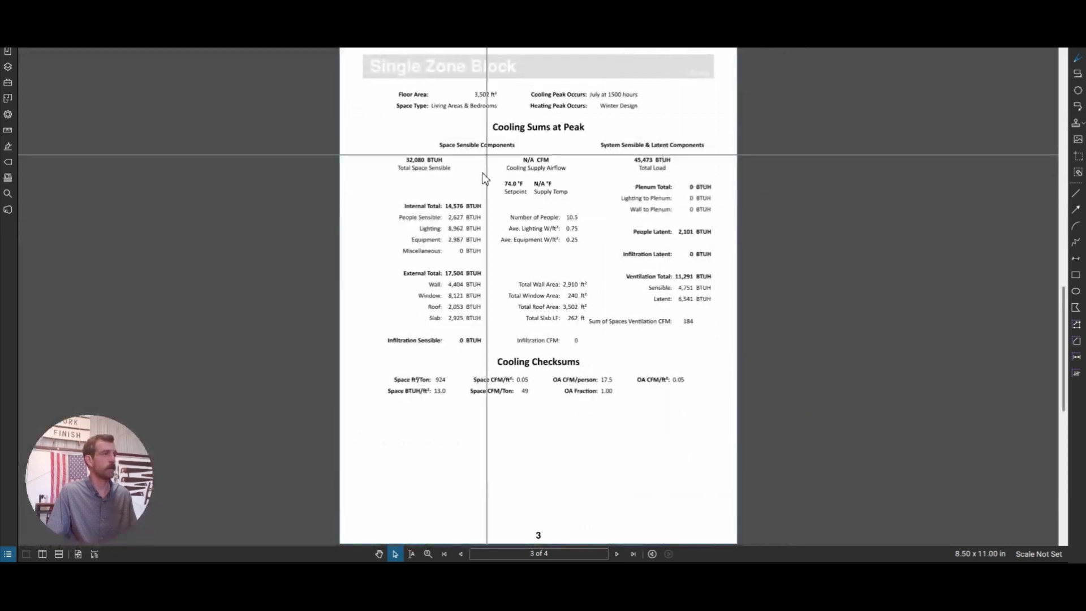
{"action": "left_click", "coordinate": [617, 554]}
{"action": "scroll", "coordinate": [635, 104], "scroll_direction": "up", "scroll_amount": 5}
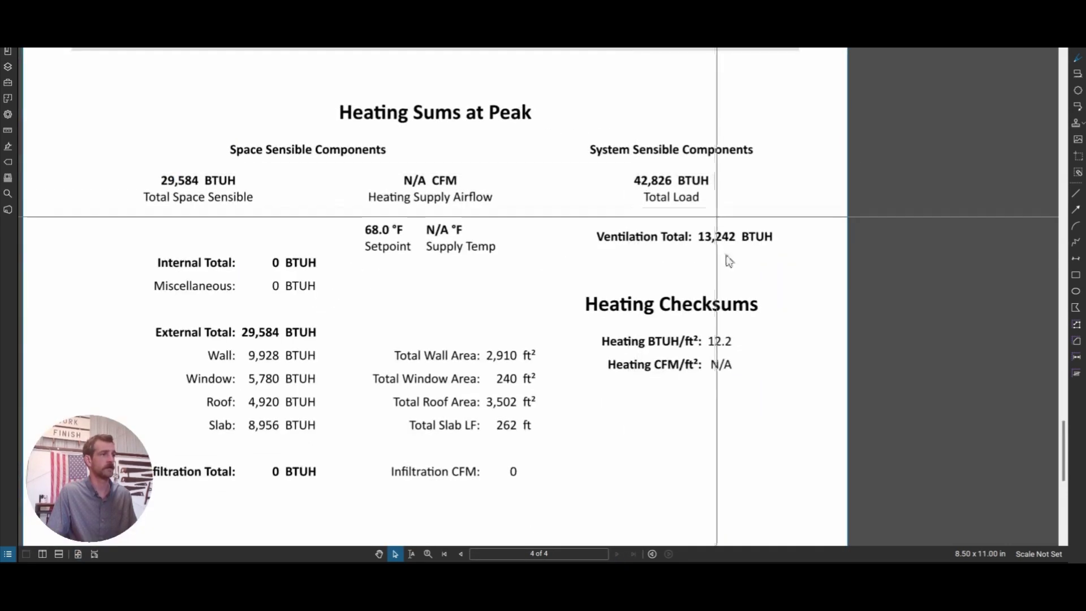
{"action": "scroll", "coordinate": [730, 261], "scroll_direction": "down", "scroll_amount": 5}
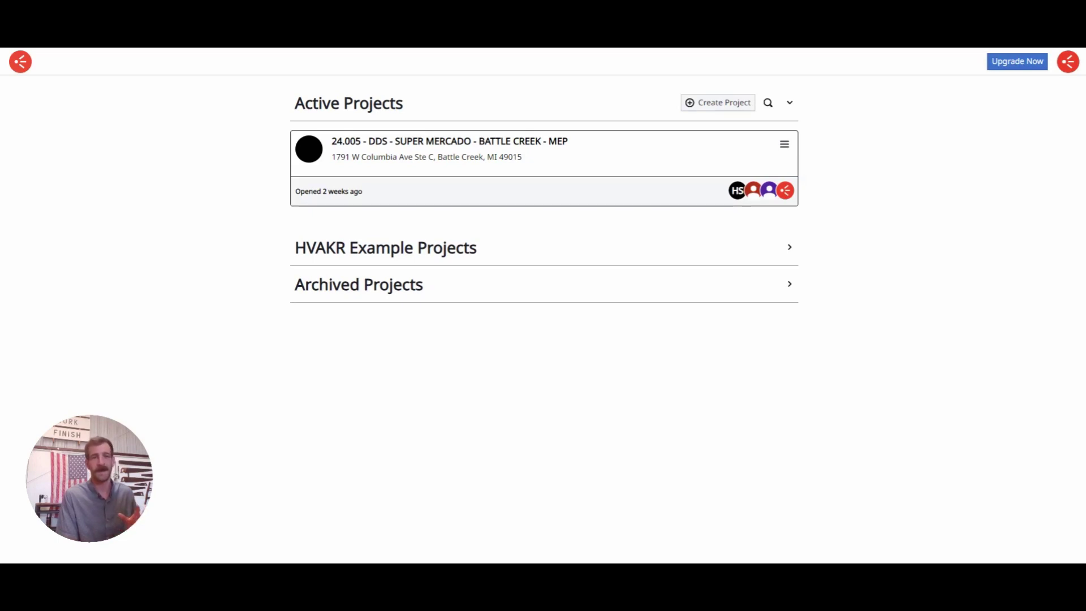
Start a new project named 'Multi-Zone Home' with its Springfield, IL street address.
{"action": "left_click", "coordinate": [723, 105]}
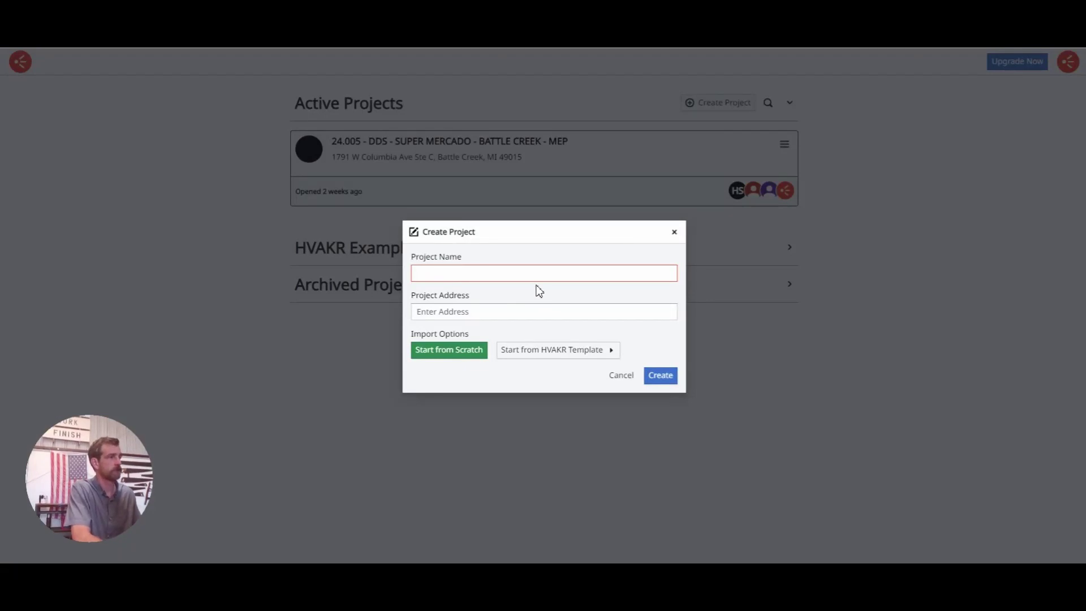
{"action": "type", "text": "Multi-Zone Hou"}
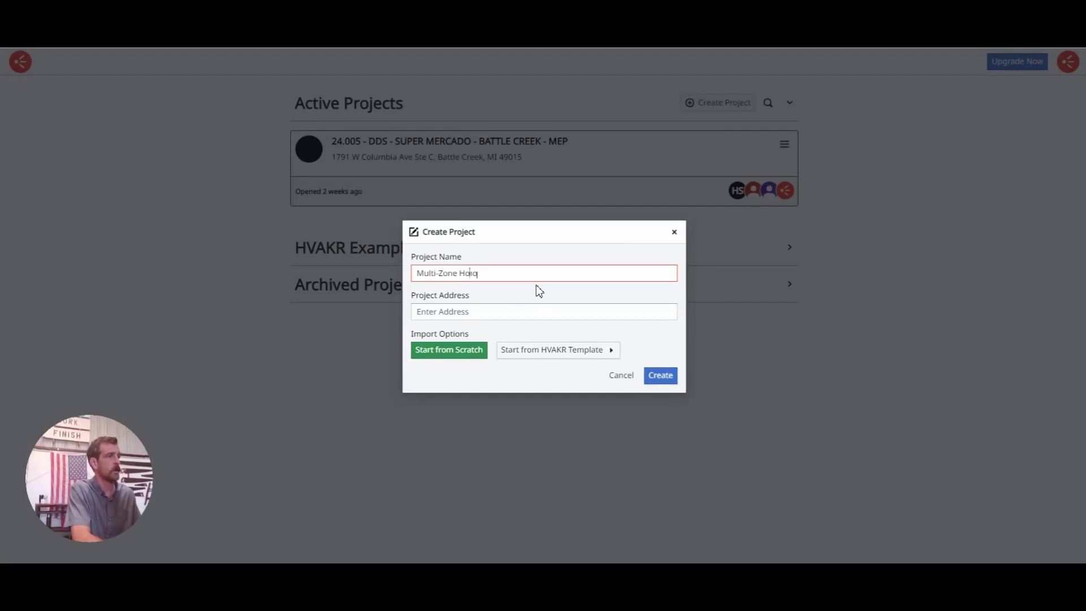
{"action": "left_click", "coordinate": [538, 312]}
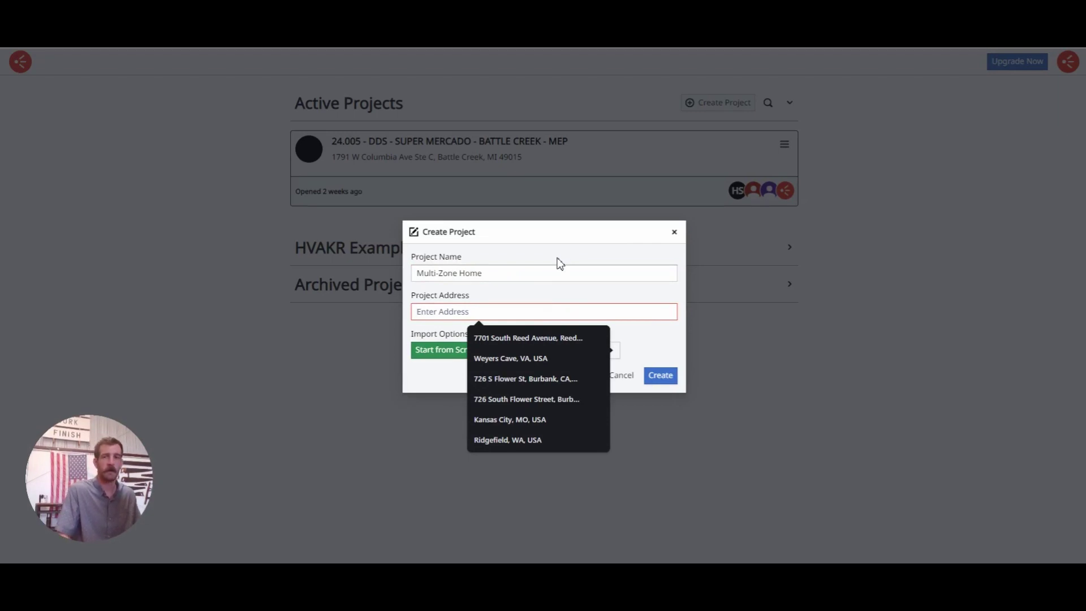
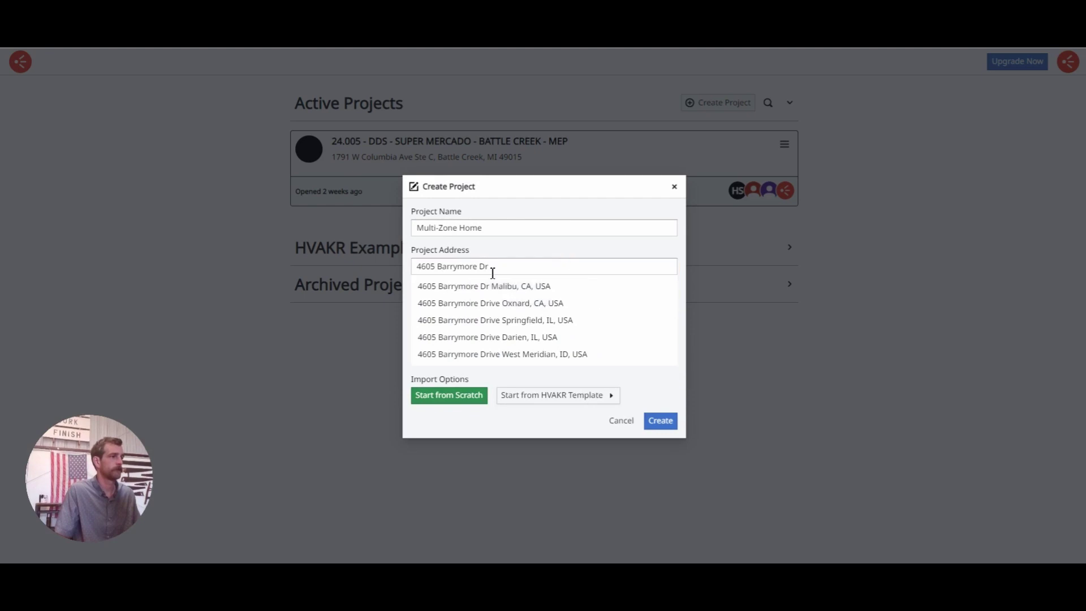
{"action": "left_click", "coordinate": [520, 320]}
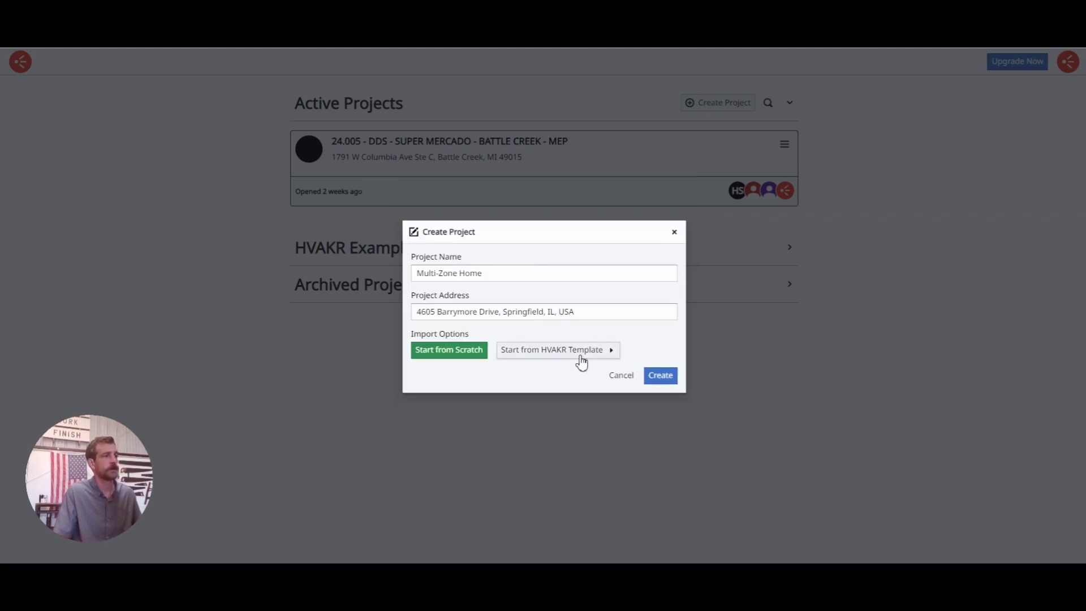
Base it on Std 62.2-2022 Residential and Std 90.1-2022 Res CZ 5 Envelope templates and create it.
{"action": "left_click", "coordinate": [580, 355]}
{"action": "left_click", "coordinate": [534, 348]}
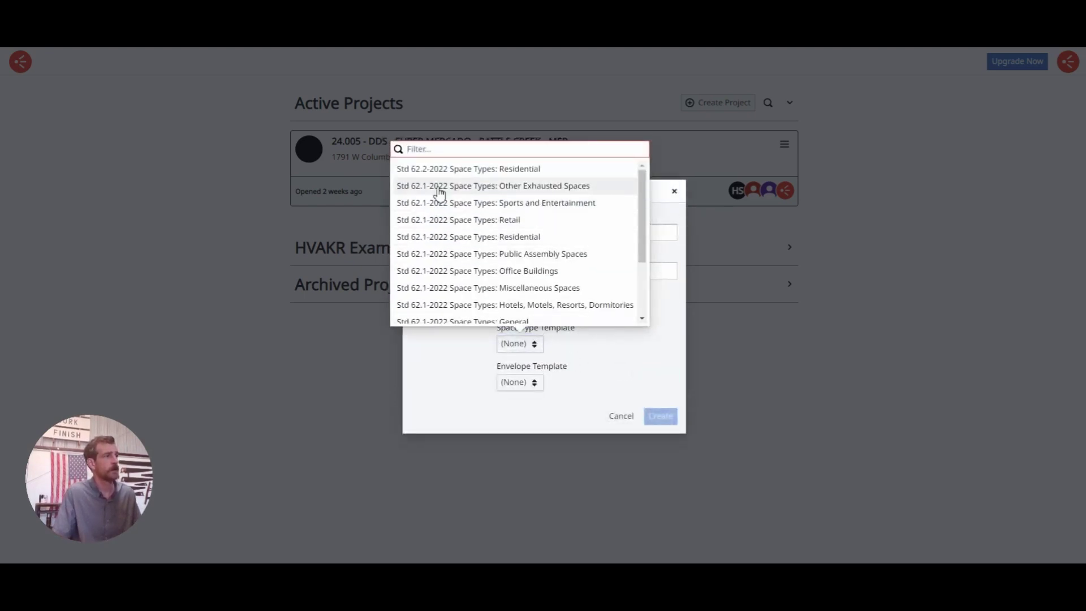
{"action": "left_click", "coordinate": [553, 169]}
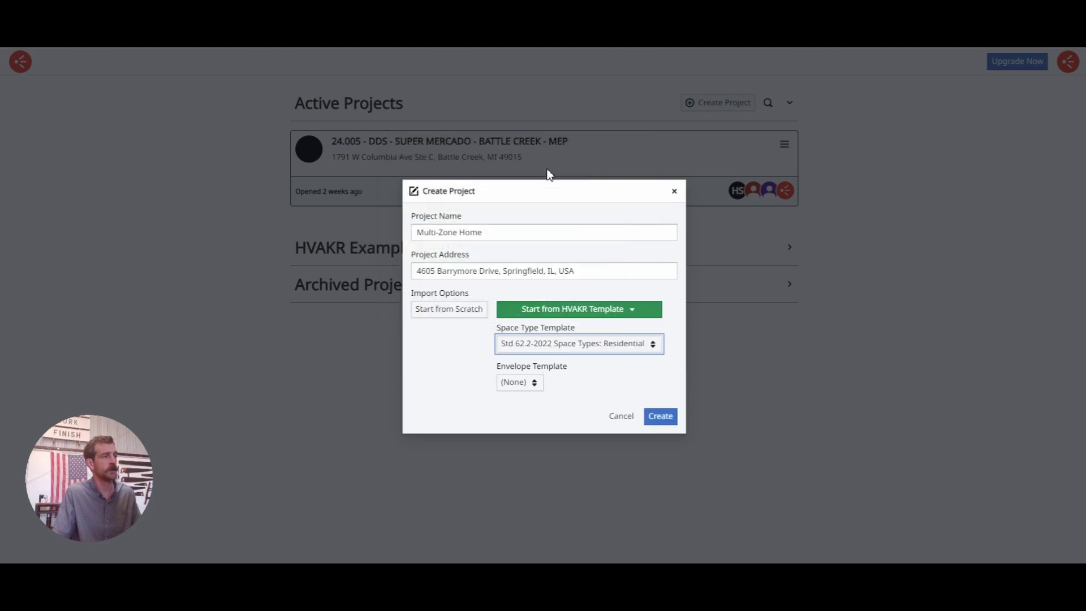
{"action": "left_click", "coordinate": [531, 383]}
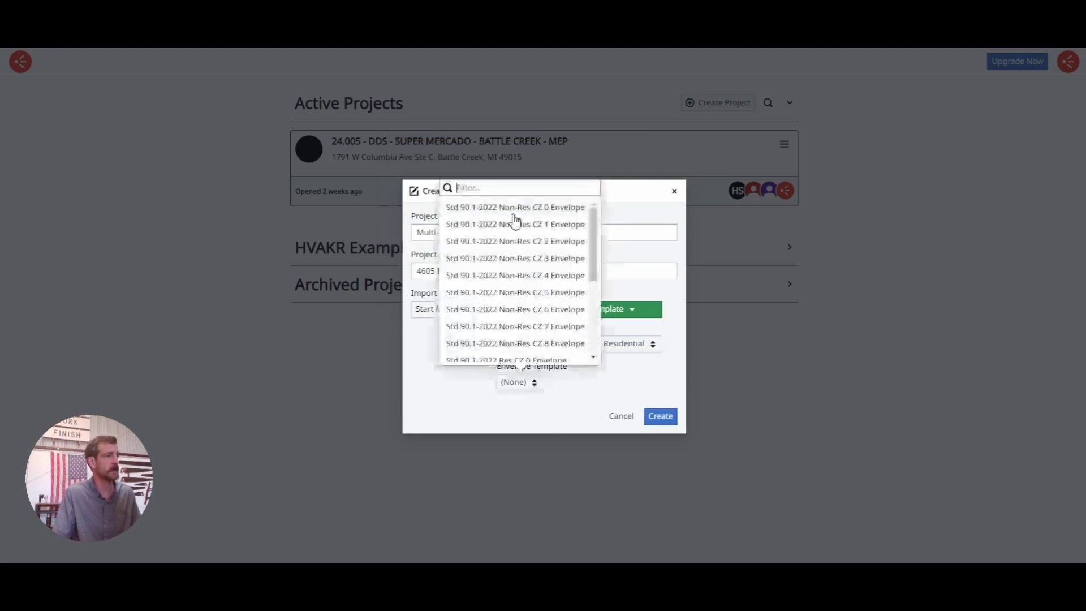
{"action": "scroll", "coordinate": [516, 238], "scroll_direction": "down", "scroll_amount": 5}
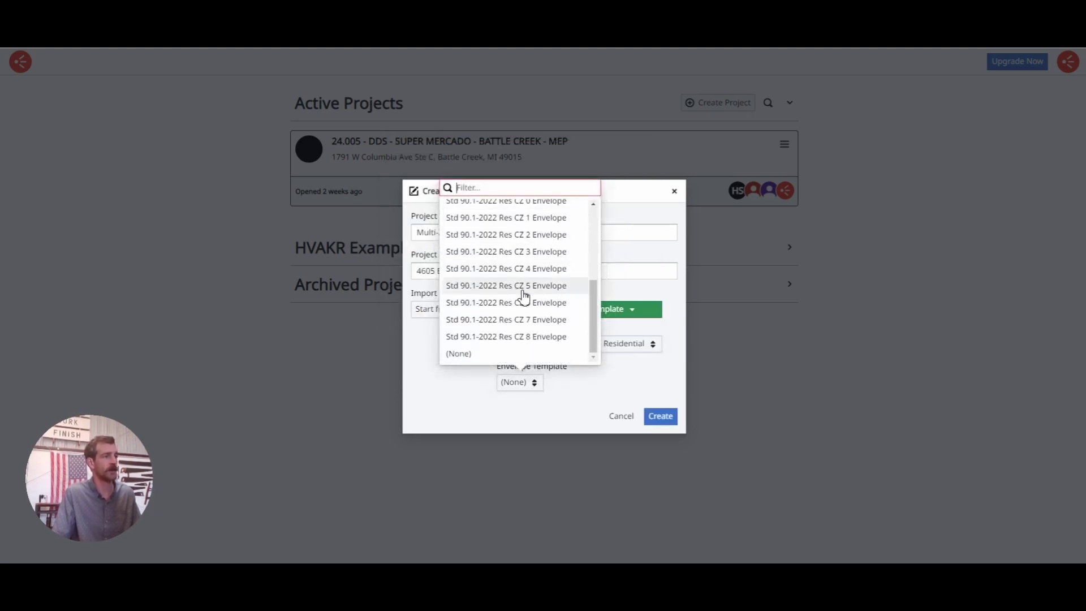
{"action": "left_click", "coordinate": [553, 289]}
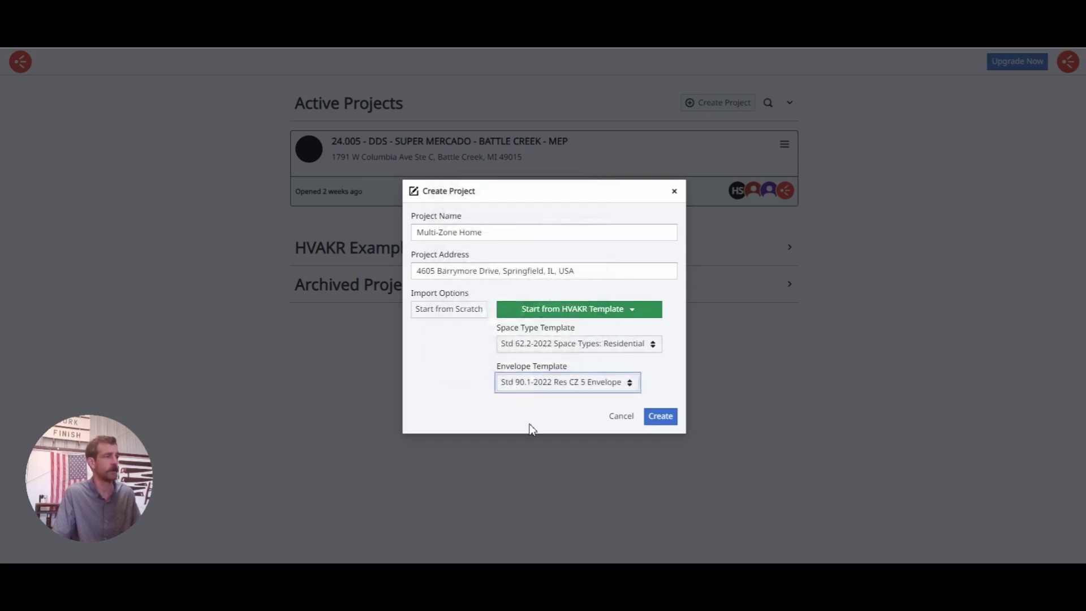
{"action": "left_click", "coordinate": [660, 418]}
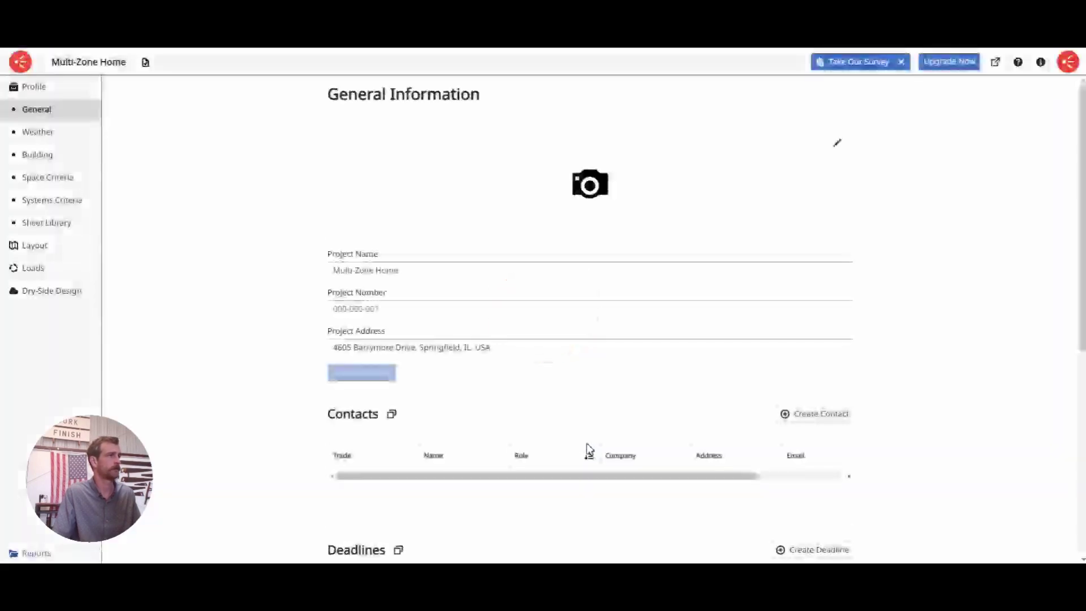
{"action": "scroll", "coordinate": [230, 250], "scroll_direction": "down", "scroll_amount": 3}
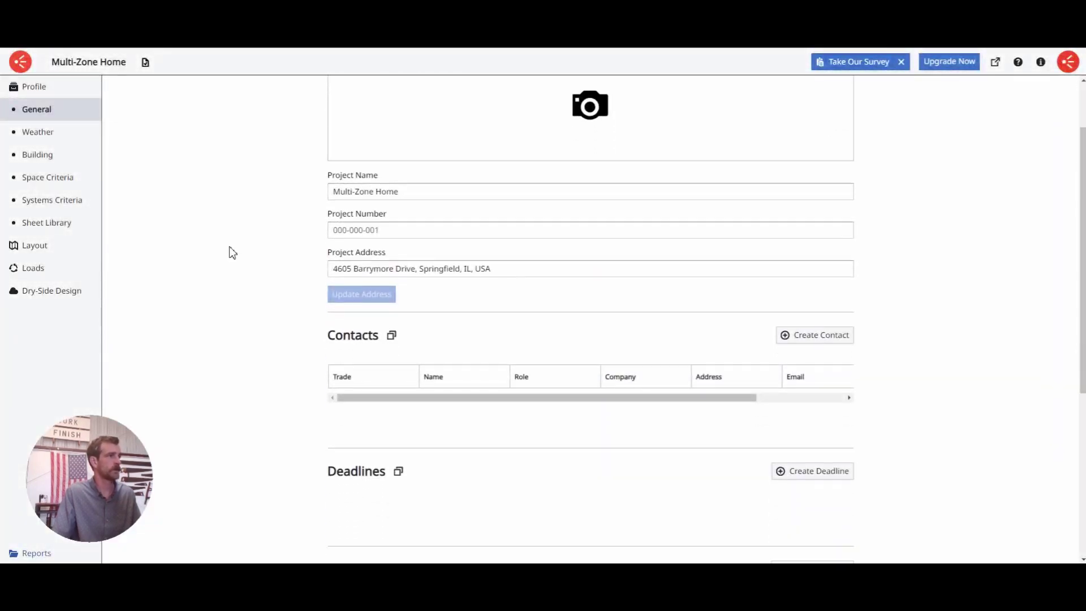
Step through Weather Station, Building Data and Space Criteria, then open the Layout Spaces canvas.
{"action": "left_click", "coordinate": [71, 141]}
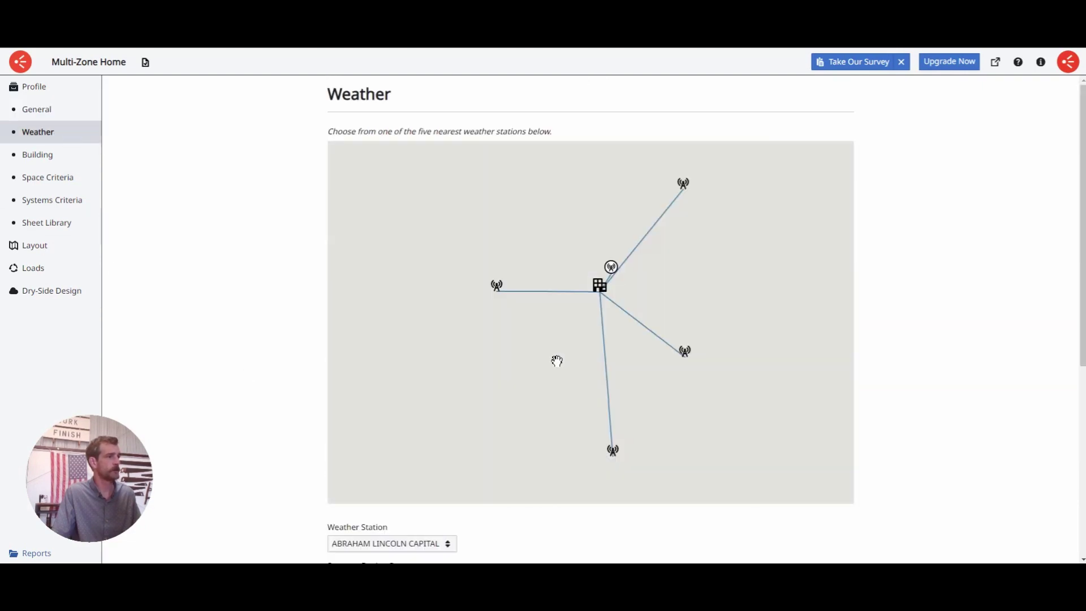
{"action": "left_click", "coordinate": [69, 157]}
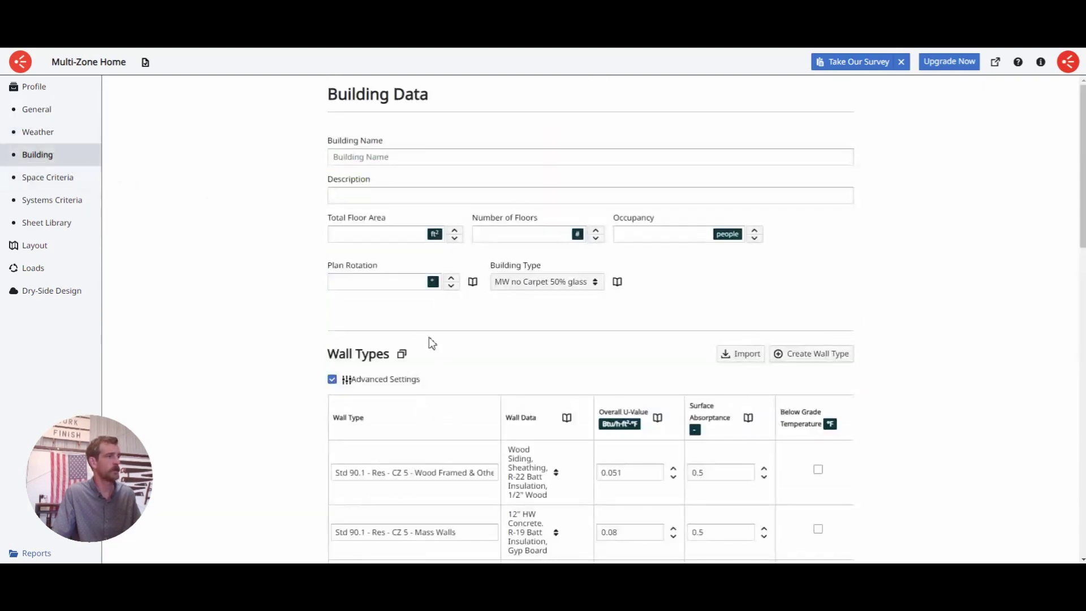
{"action": "scroll", "coordinate": [436, 340], "scroll_direction": "down", "scroll_amount": 3}
{"action": "left_click", "coordinate": [65, 181]}
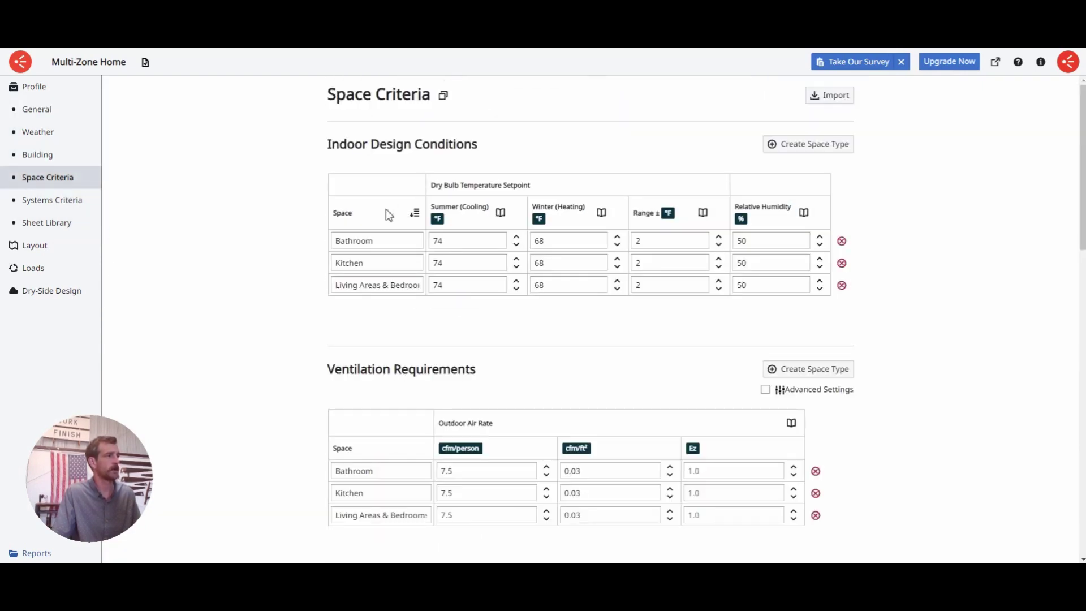
{"action": "left_click", "coordinate": [70, 245]}
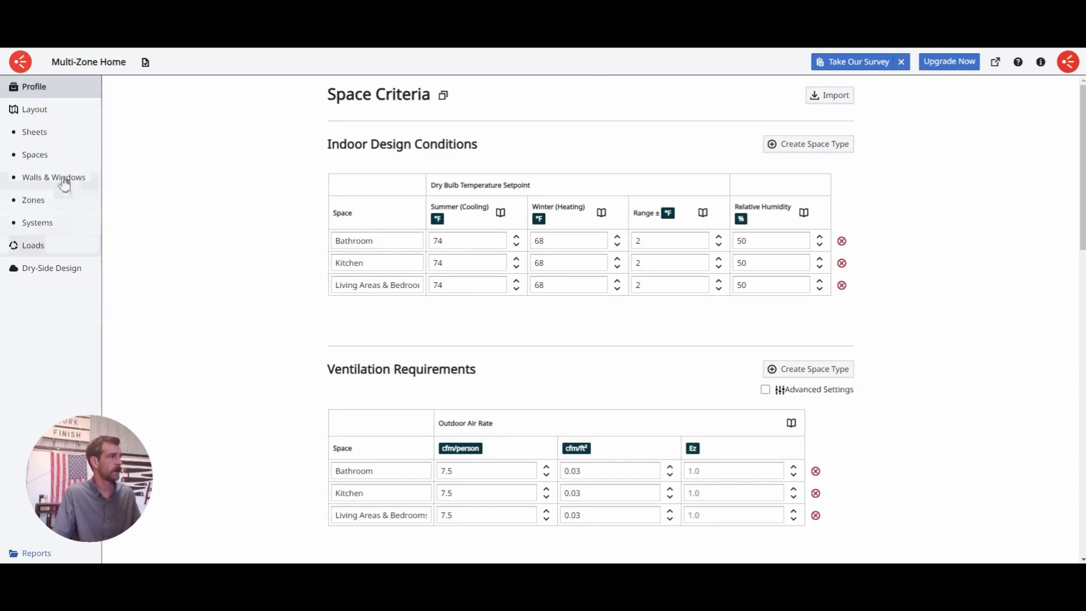
{"action": "left_click", "coordinate": [62, 163]}
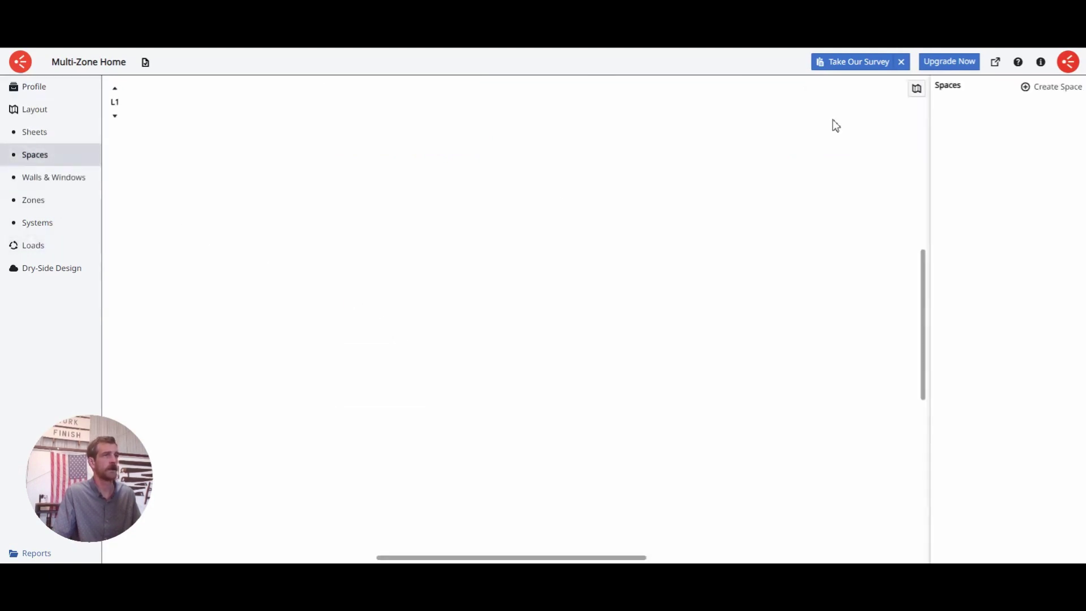
Show a maximum-zoom satellite map behind L1, zoom onto the house, and begin a new space.
{"action": "left_click", "coordinate": [917, 89]}
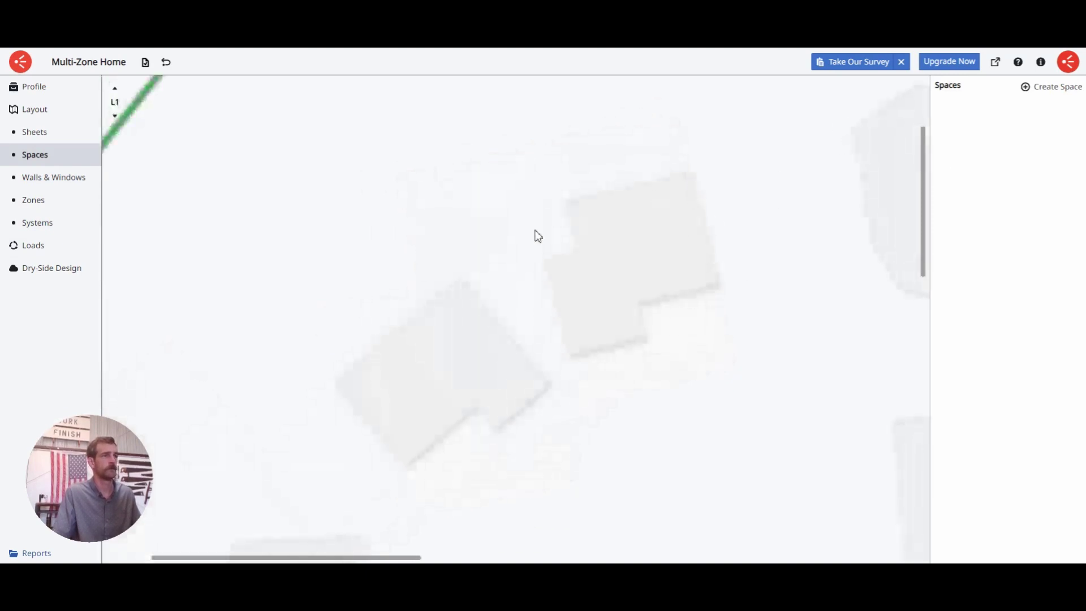
{"action": "left_click", "coordinate": [918, 88]}
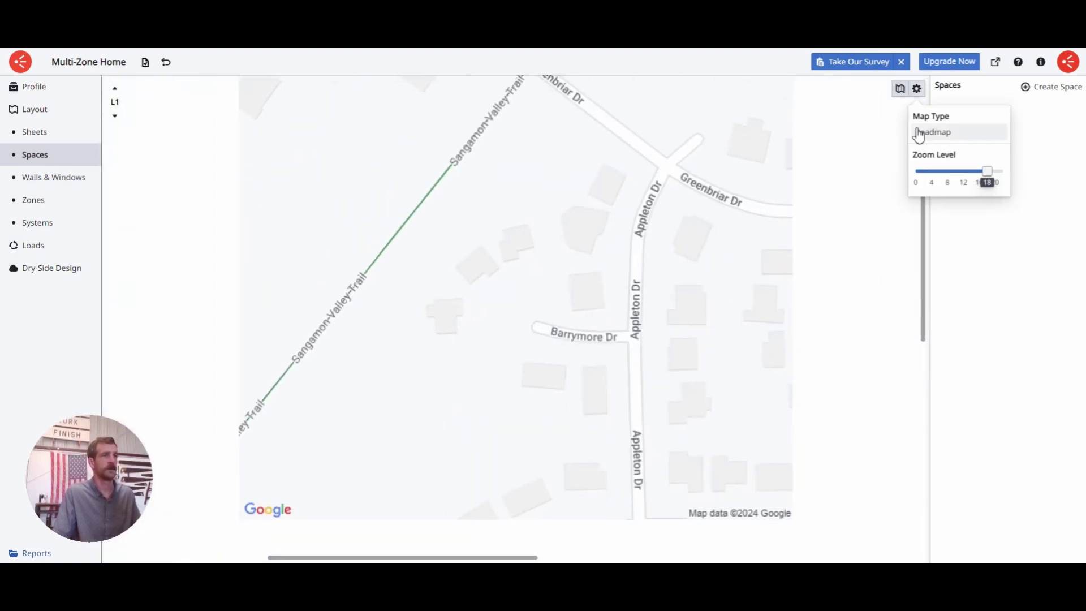
{"action": "left_click", "coordinate": [919, 134]}
{"action": "left_click", "coordinate": [918, 89]}
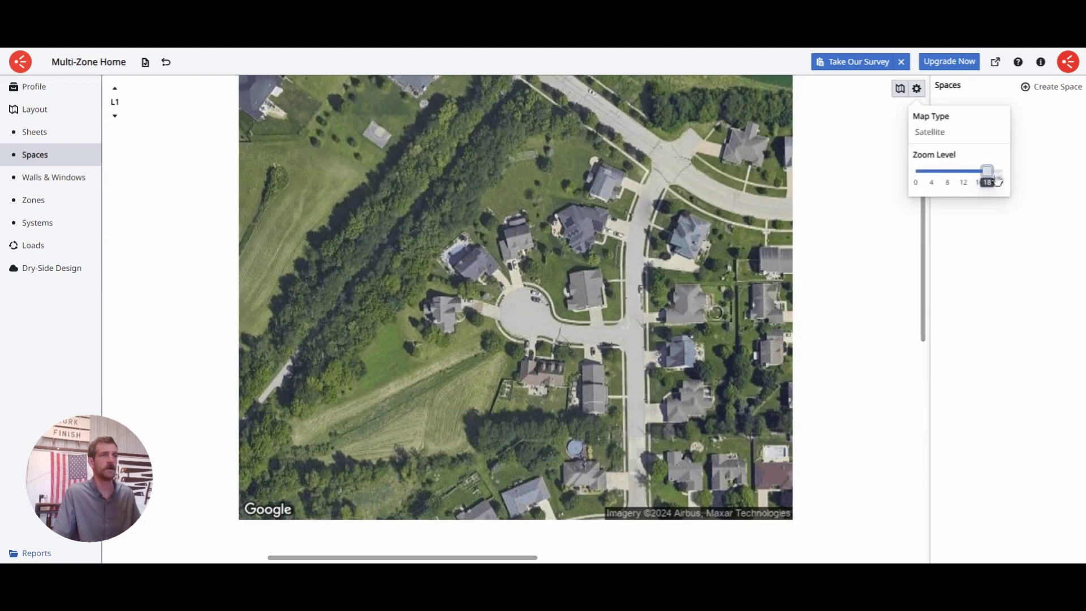
{"action": "left_click_drag", "start_coordinate": [997, 181], "coordinate": [1000, 180]}
{"action": "left_click", "coordinate": [778, 223]}
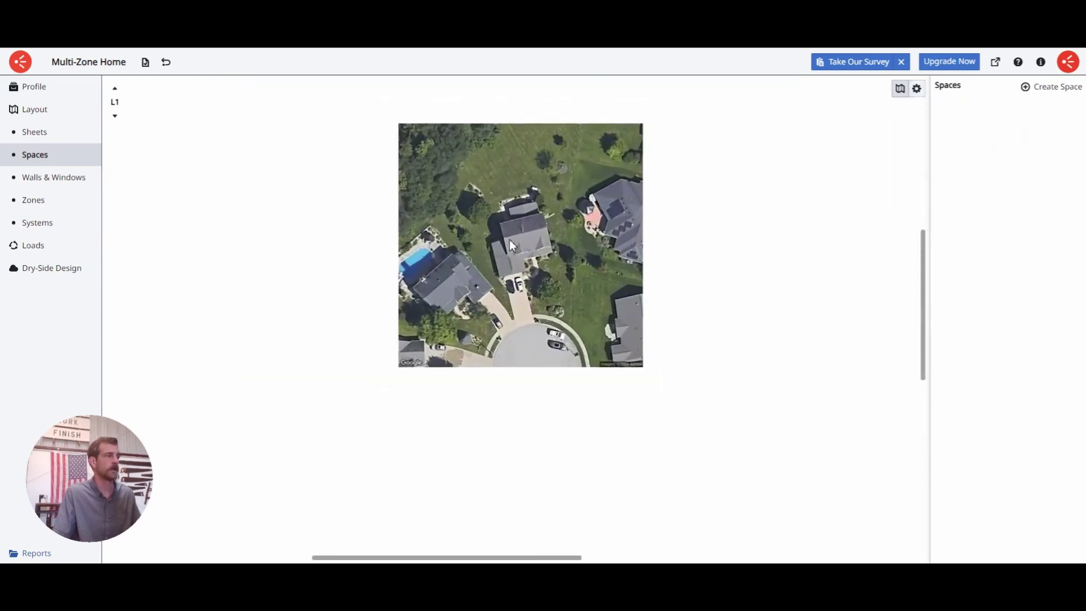
{"action": "scroll", "coordinate": [510, 240], "scroll_direction": "up", "scroll_amount": 5}
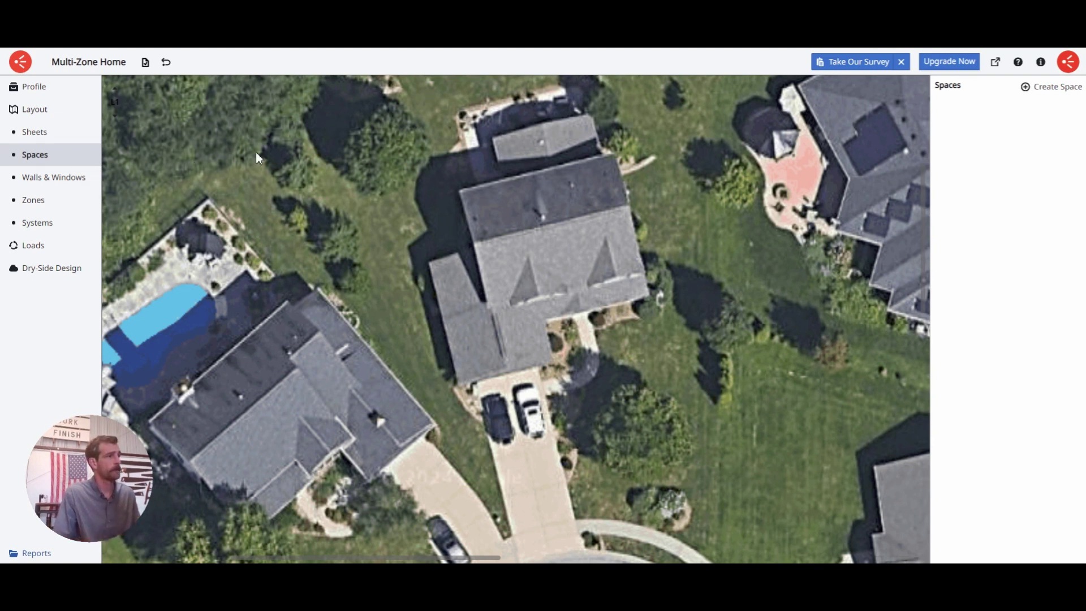
{"action": "left_click", "coordinate": [1039, 91]}
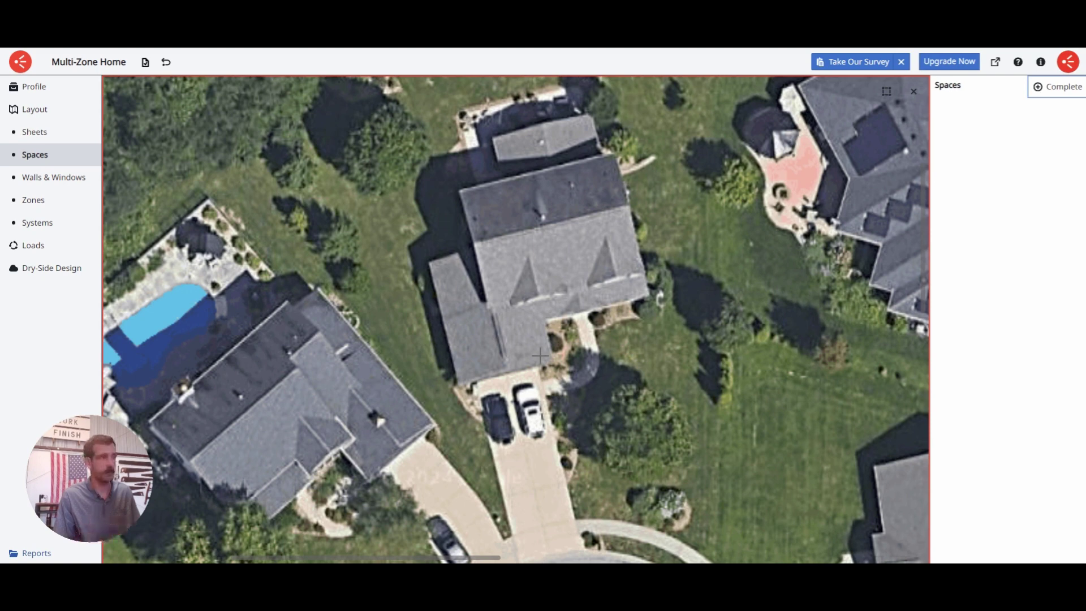
Trace the L-shaped side wing as the first space polygon.
{"action": "scroll", "coordinate": [541, 218], "scroll_direction": "up", "scroll_amount": 3}
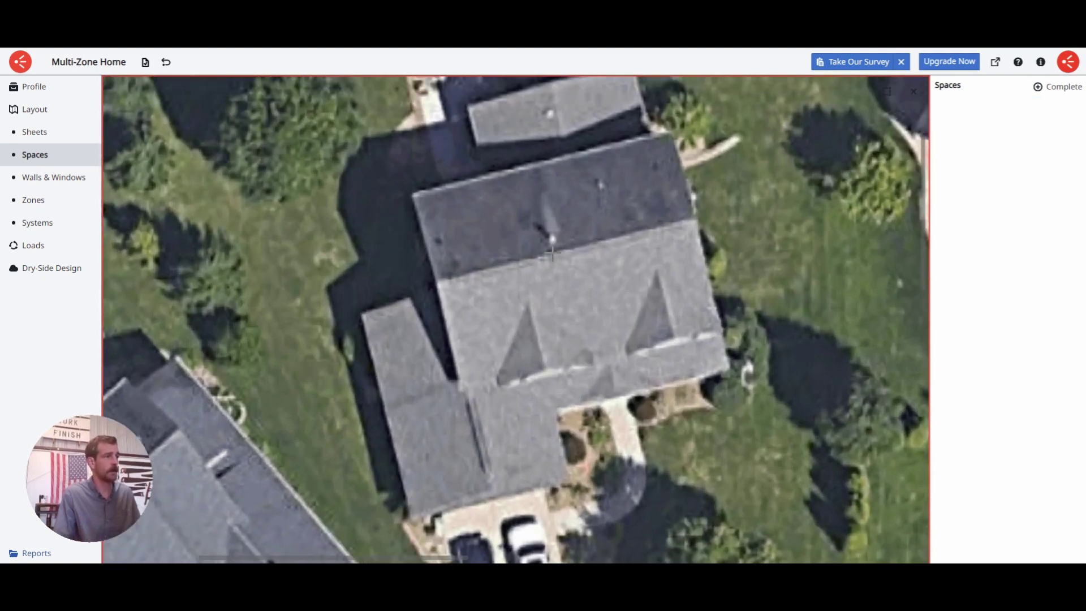
{"action": "left_click", "coordinate": [360, 317]}
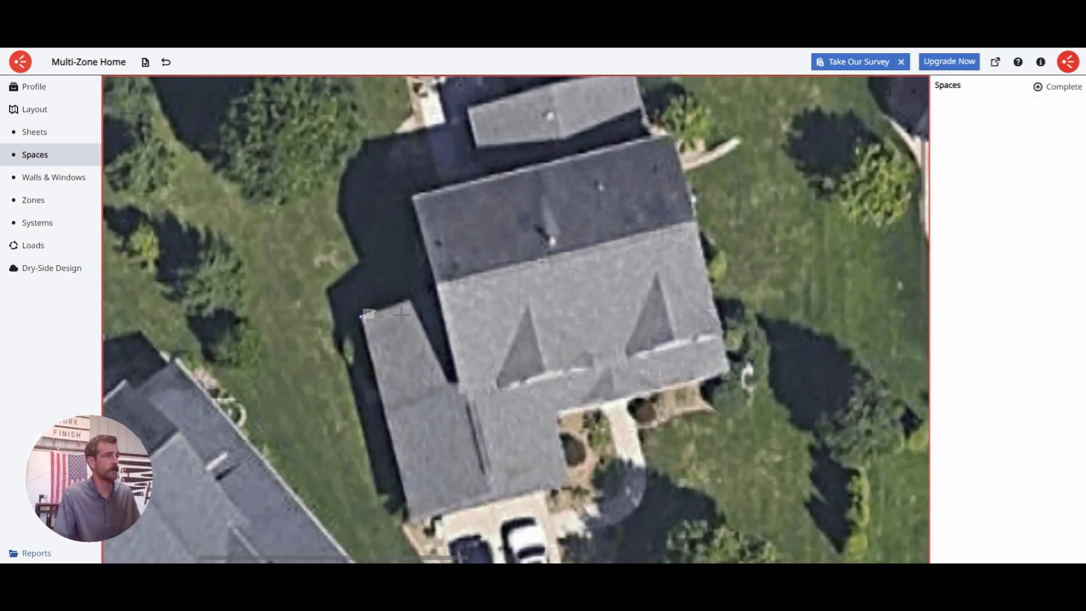
{"action": "left_click", "coordinate": [439, 292]}
{"action": "left_click", "coordinate": [462, 403]}
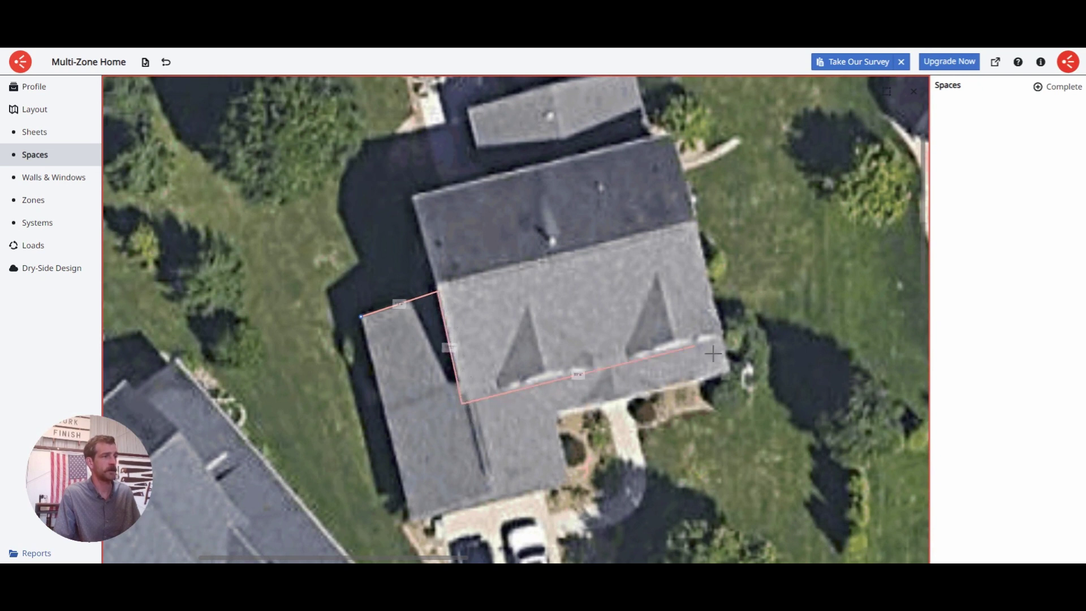
{"action": "left_click", "coordinate": [722, 337]}
{"action": "left_click", "coordinate": [729, 371]}
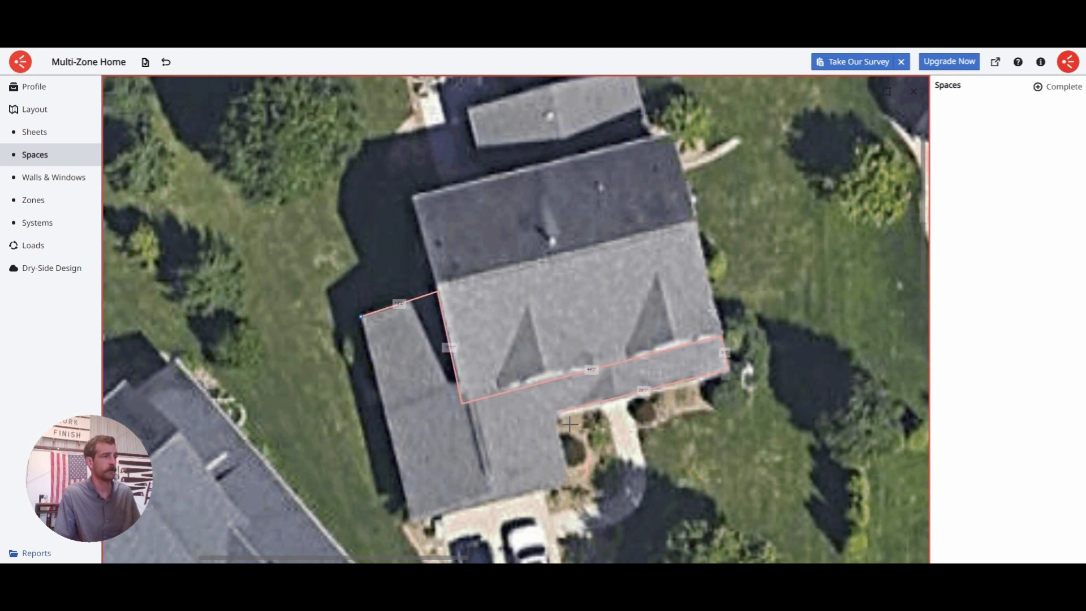
{"action": "left_click", "coordinate": [393, 451]}
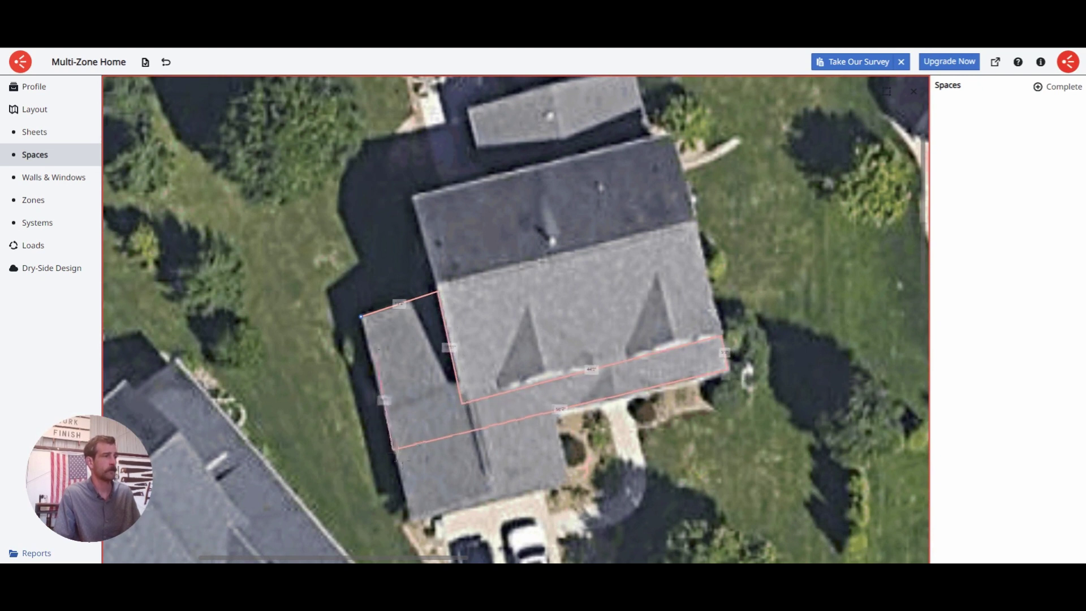
{"action": "left_click", "coordinate": [361, 317]}
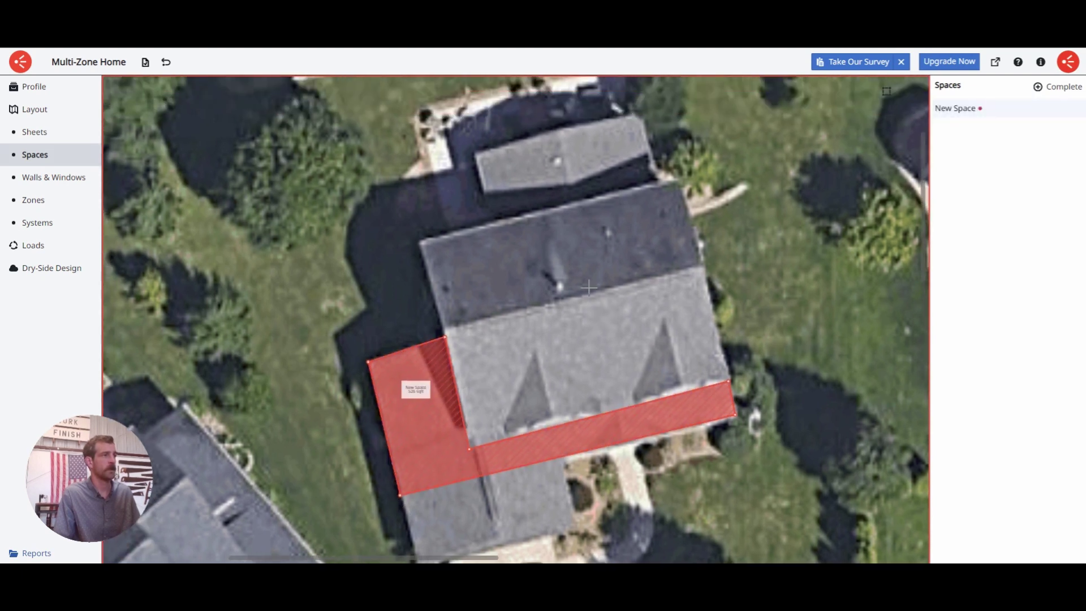
Trace the small top roof section as a second space.
{"action": "left_click", "coordinate": [475, 154]}
{"action": "left_click", "coordinate": [640, 116]}
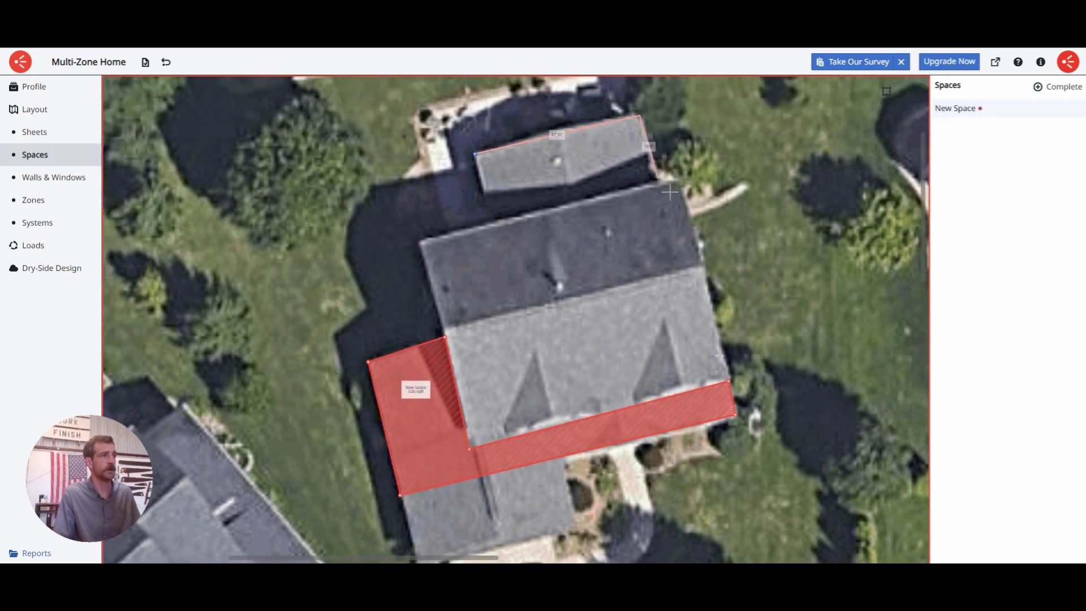
{"action": "left_click", "coordinate": [655, 183]}
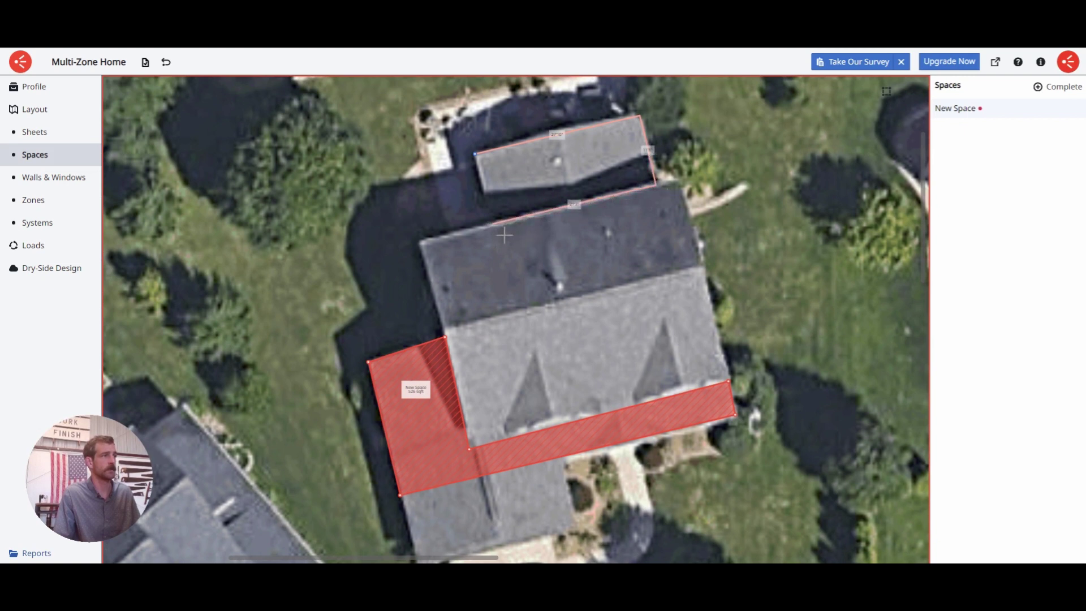
{"action": "left_click", "coordinate": [492, 223]}
{"action": "left_click", "coordinate": [475, 154]}
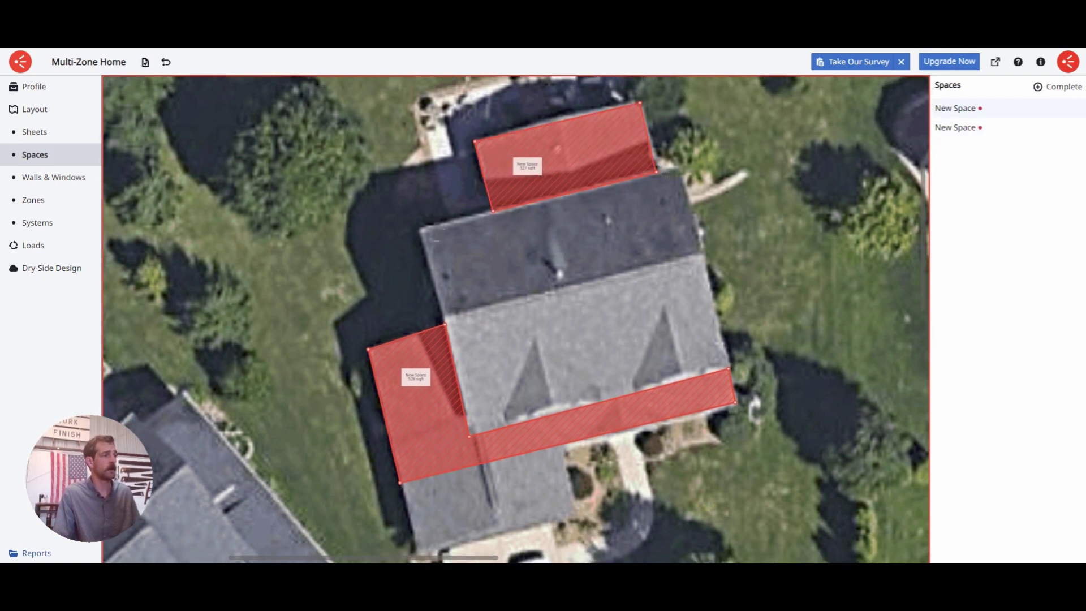
Trace the main block of the house as a 1504 sqft space.
{"action": "left_click", "coordinate": [419, 229]}
{"action": "left_click", "coordinate": [677, 170]}
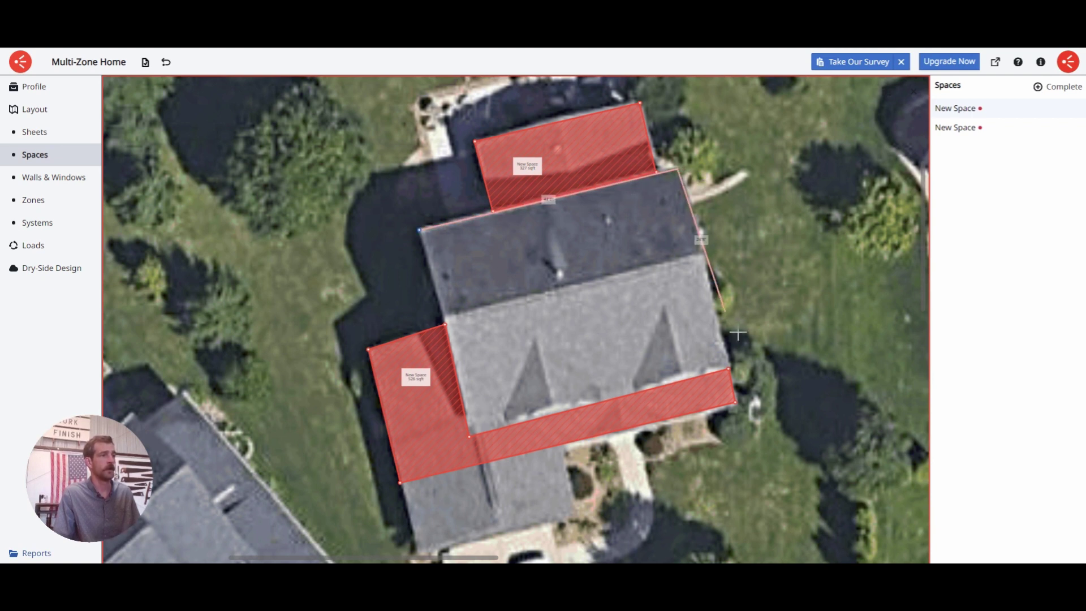
{"action": "left_click", "coordinate": [728, 369]}
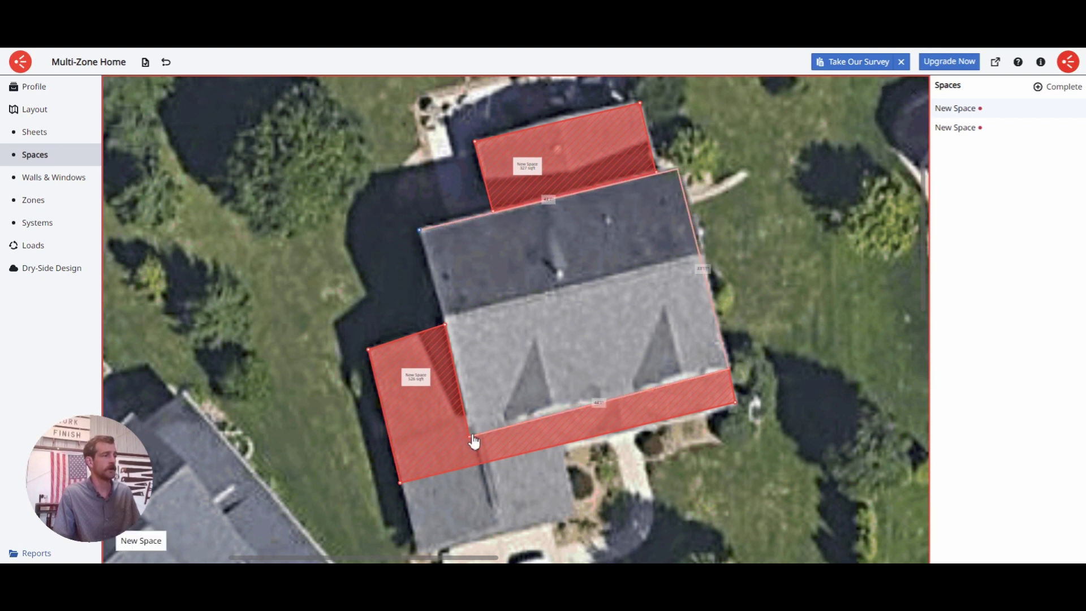
{"action": "left_click", "coordinate": [473, 438]}
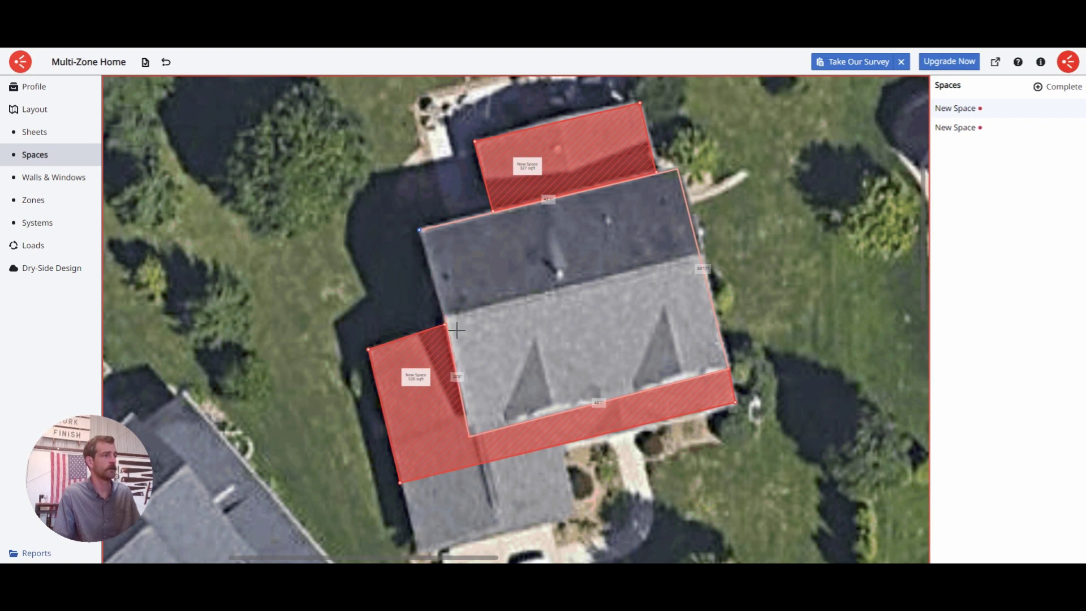
{"action": "left_click", "coordinate": [420, 230]}
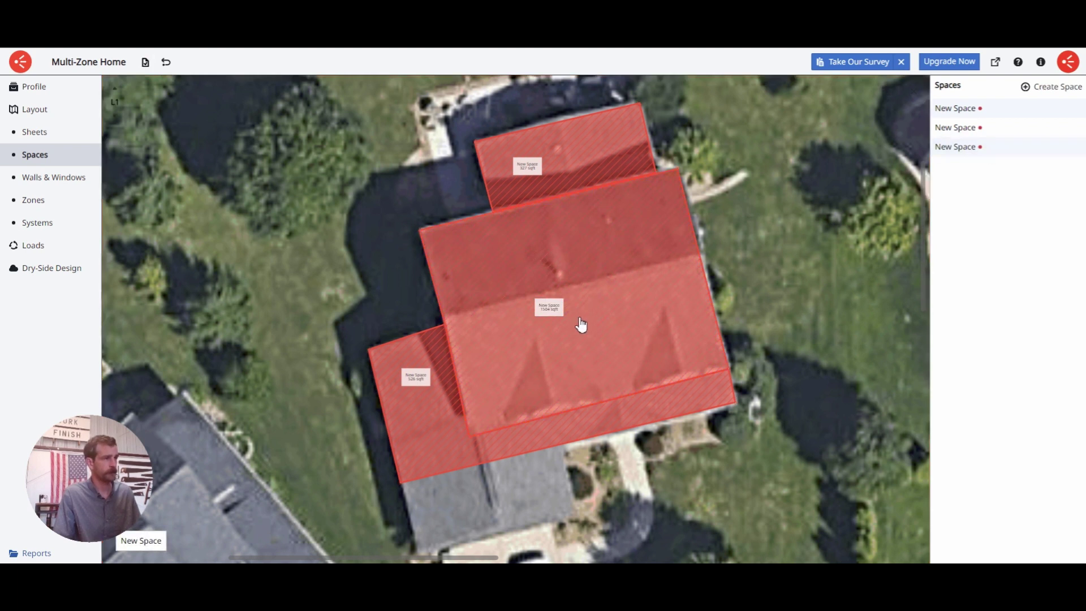
{"action": "scroll", "coordinate": [566, 317], "scroll_direction": "down", "scroll_amount": 1}
{"action": "scroll", "coordinate": [552, 339], "scroll_direction": "up", "scroll_amount": 1}
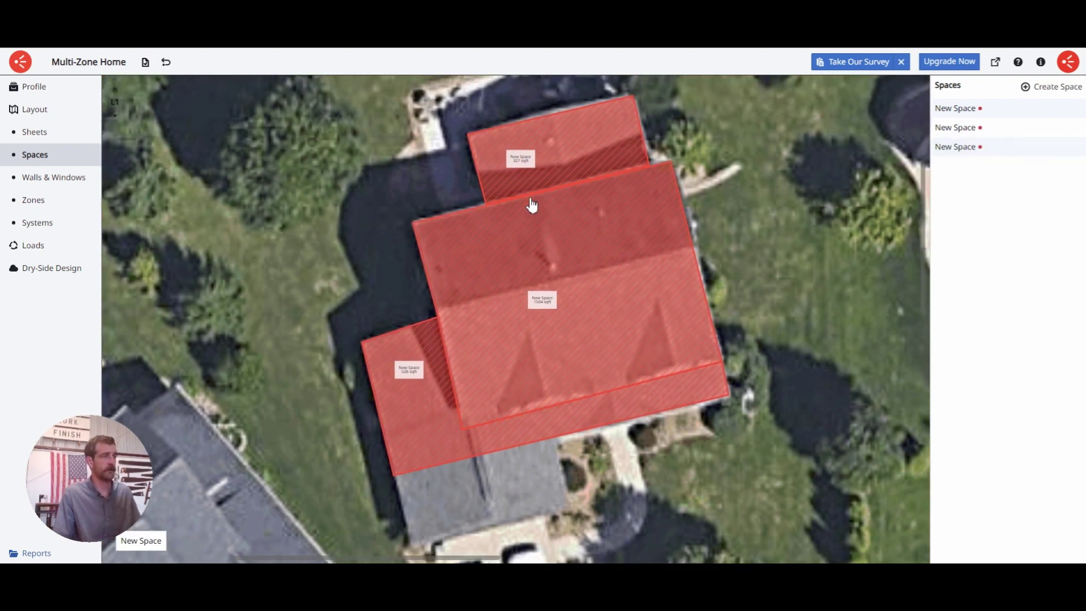
On level L2, trace one space over the main block's roof, then return to L1.
{"action": "left_click", "coordinate": [119, 94]}
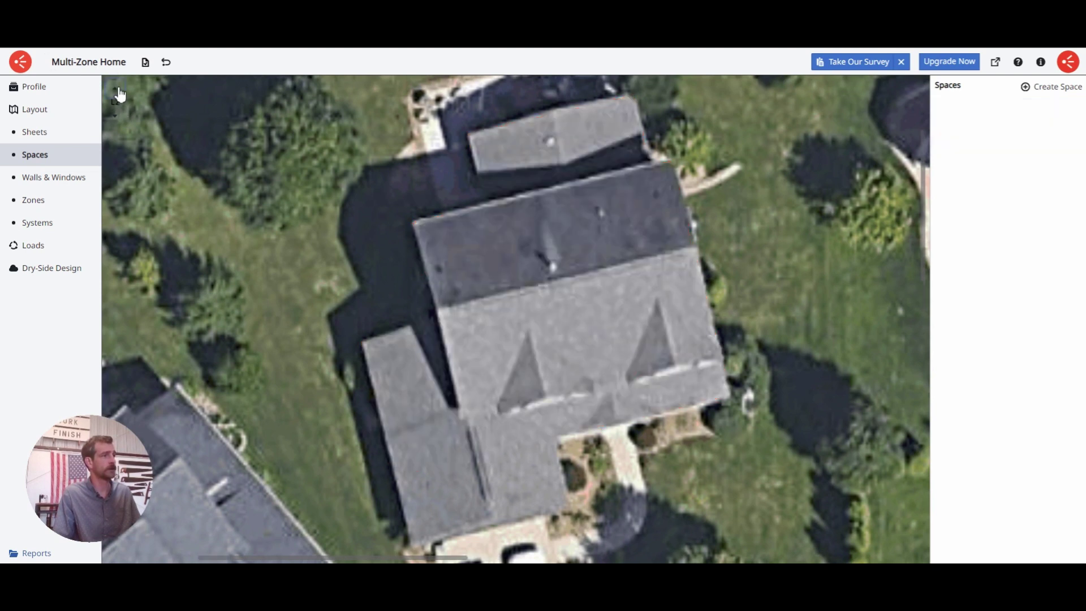
{"action": "left_click", "coordinate": [1038, 88]}
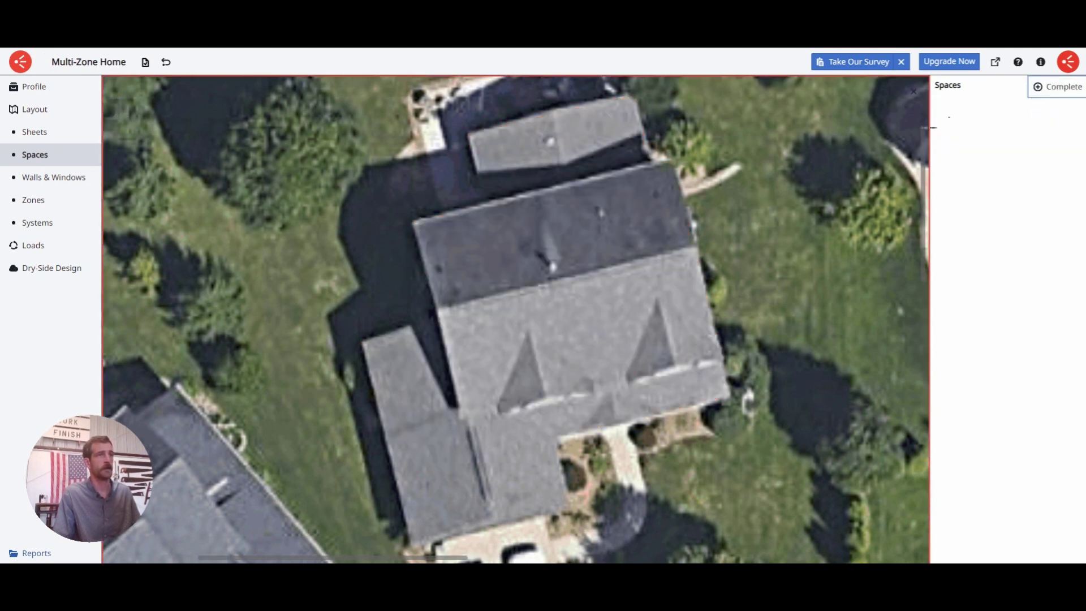
{"action": "left_click", "coordinate": [412, 223]}
{"action": "left_click", "coordinate": [672, 163]}
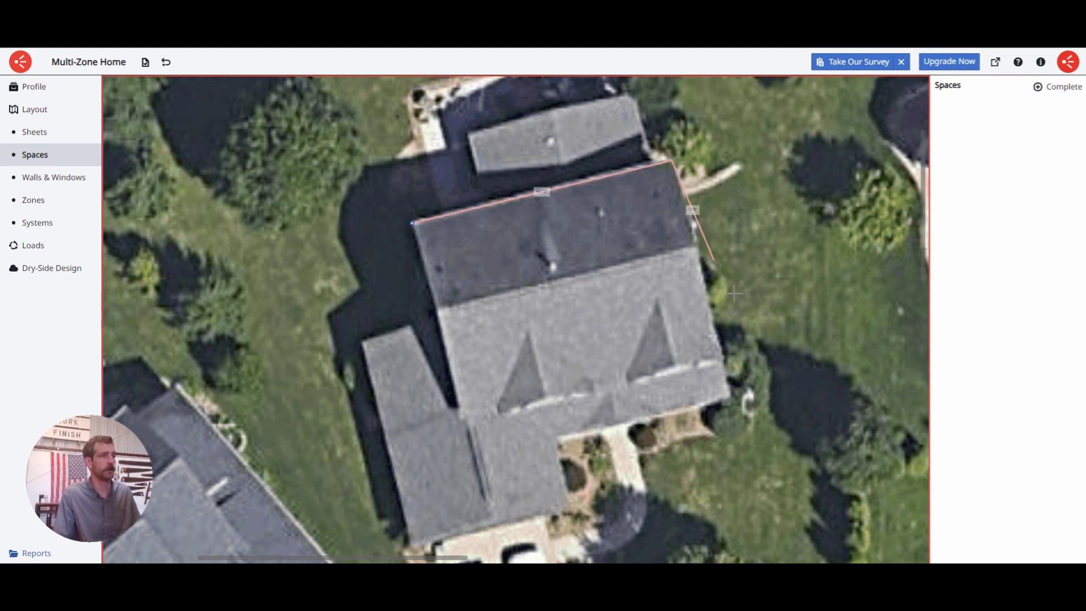
{"action": "left_click", "coordinate": [723, 358]}
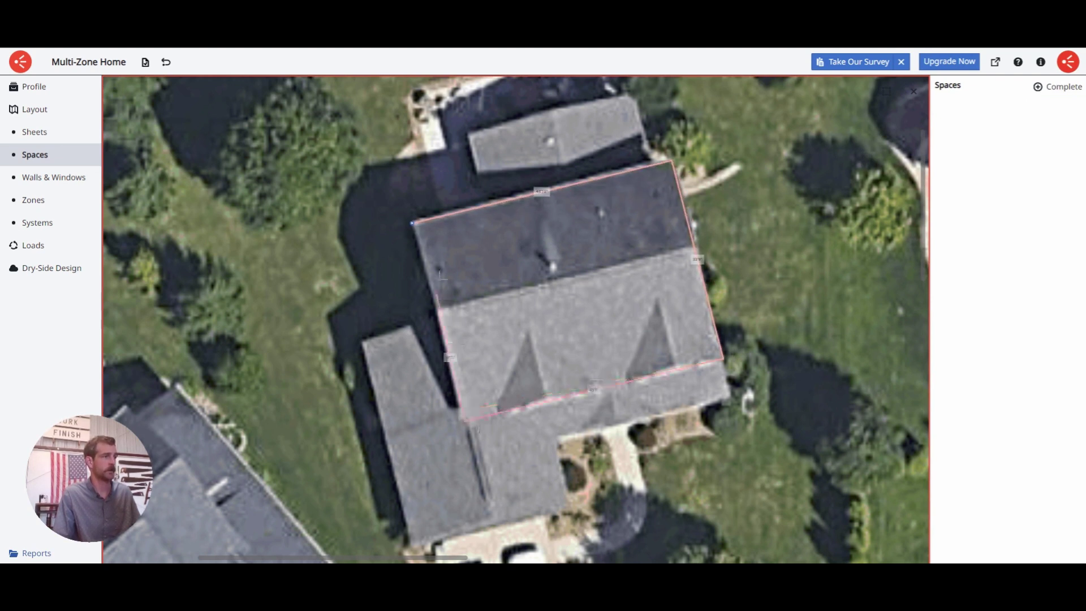
{"action": "left_click", "coordinate": [413, 225]}
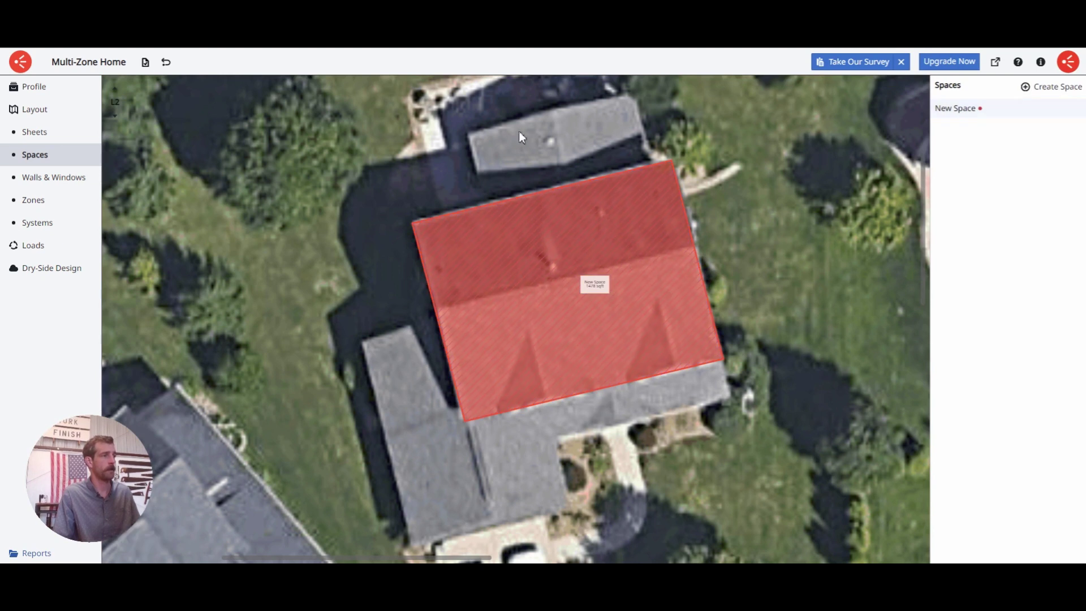
{"action": "left_click", "coordinate": [121, 121]}
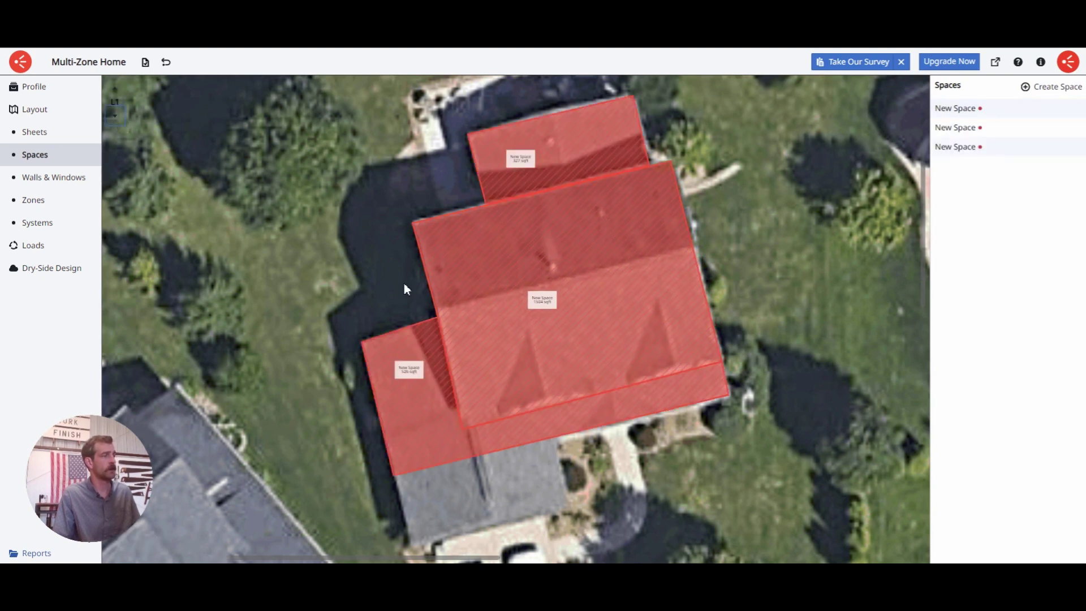
Rename the northern space L1 North: Living Areas & Bedrooms with Attic & Other Roofs.
{"action": "left_click", "coordinate": [588, 160]}
{"action": "key", "text": "ctrl+a"}
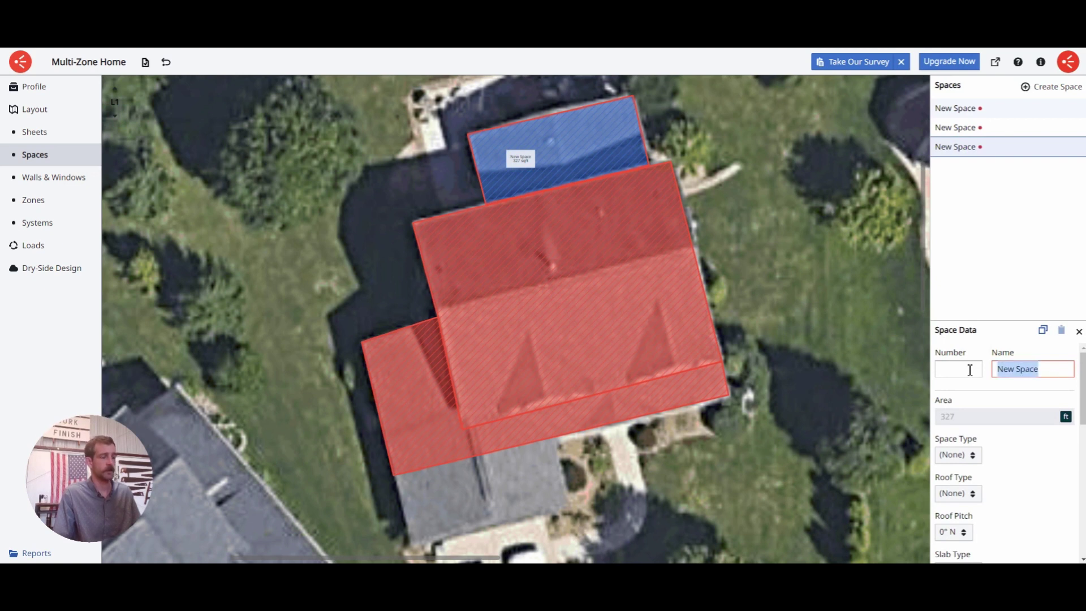
{"action": "type", "text": "L1 North"}
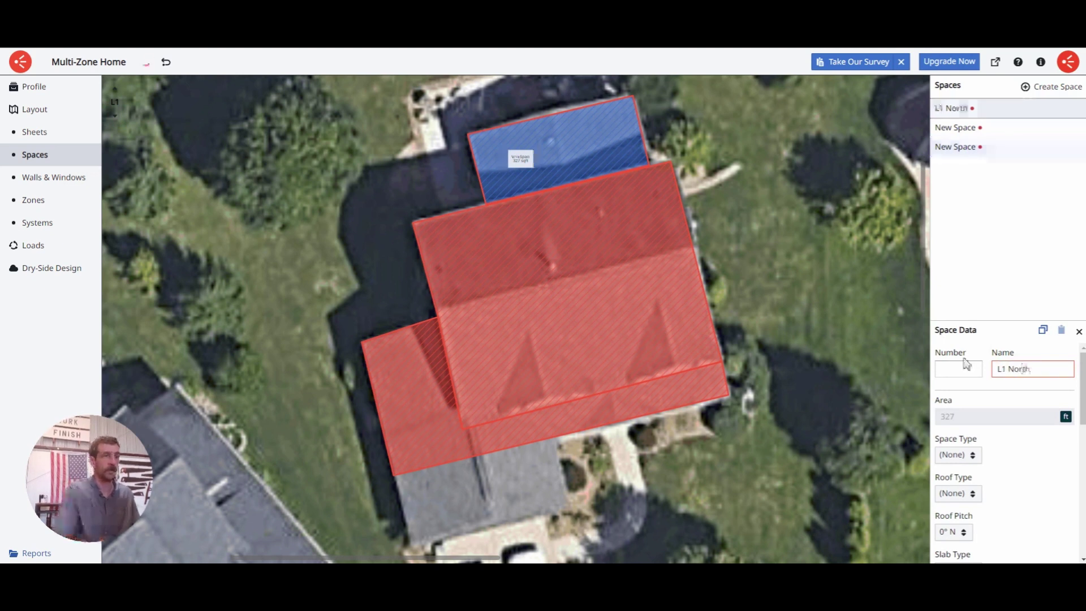
{"action": "left_click", "coordinate": [976, 456]}
{"action": "left_click", "coordinate": [962, 410]}
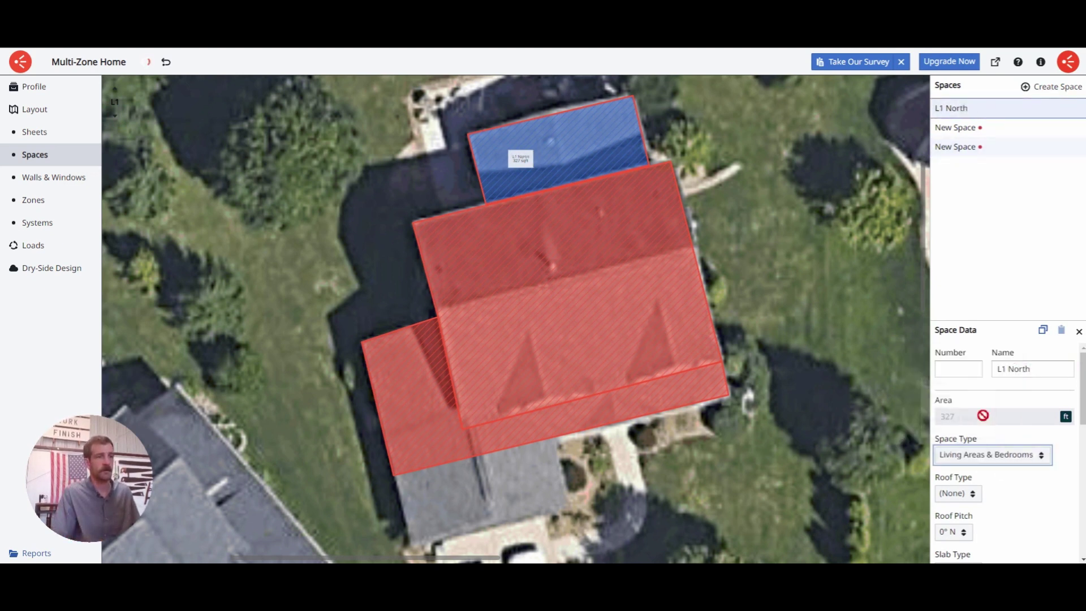
{"action": "scroll", "coordinate": [1011, 407], "scroll_direction": "down", "scroll_amount": 1}
{"action": "left_click", "coordinate": [972, 438]}
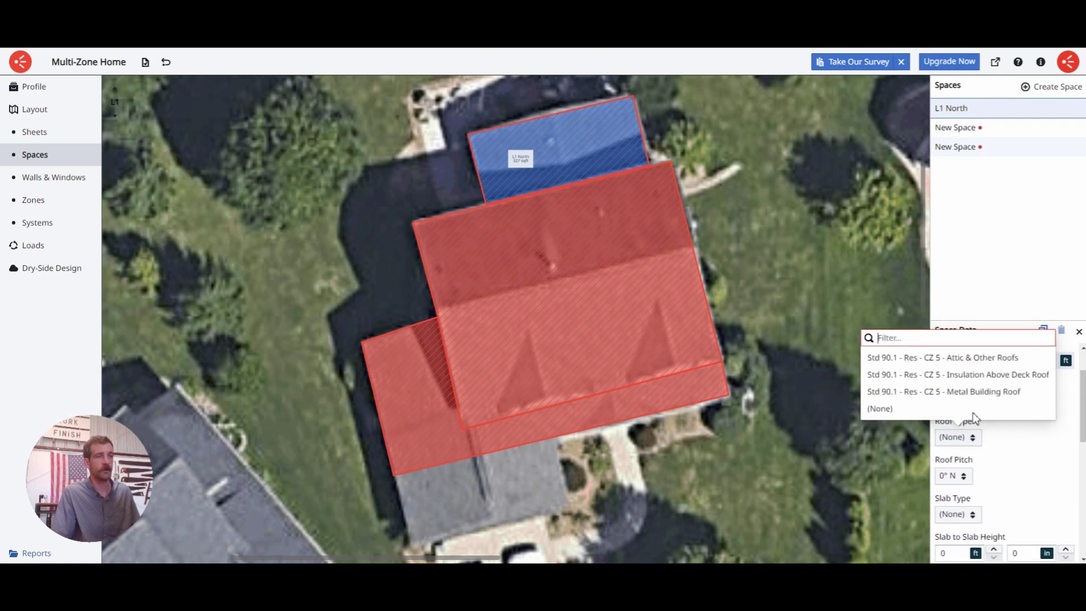
{"action": "left_click", "coordinate": [984, 362]}
Give L1 North an Unheated Slab, 12 ft slab-to-slab and 9 ft ceiling height.
{"action": "scroll", "coordinate": [1009, 482], "scroll_direction": "down", "scroll_amount": 3}
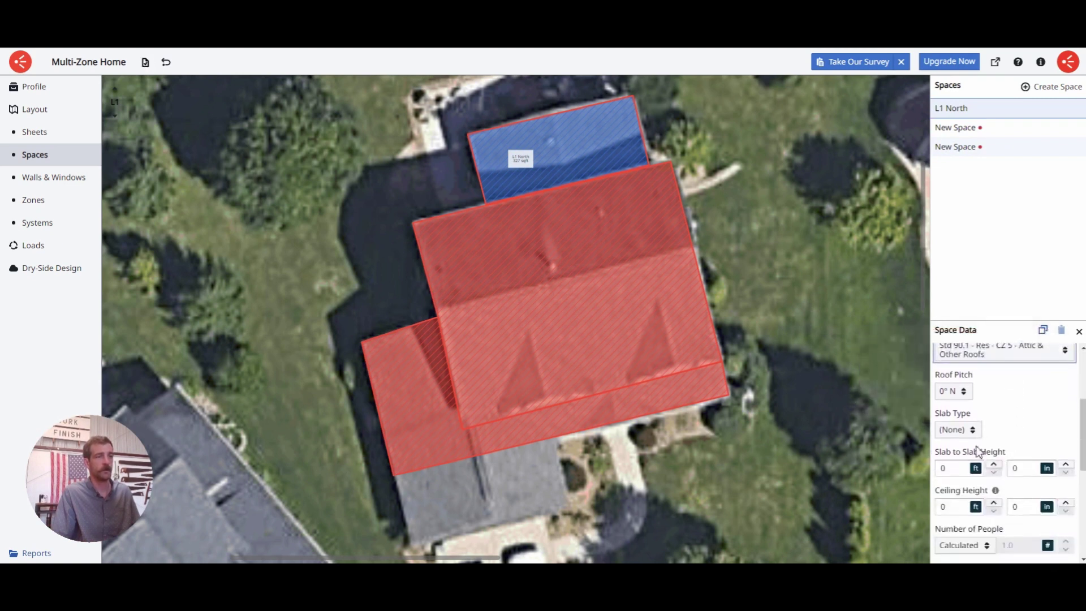
{"action": "left_click", "coordinate": [957, 424]}
{"action": "left_click", "coordinate": [1001, 364]}
{"action": "left_click", "coordinate": [963, 456]}
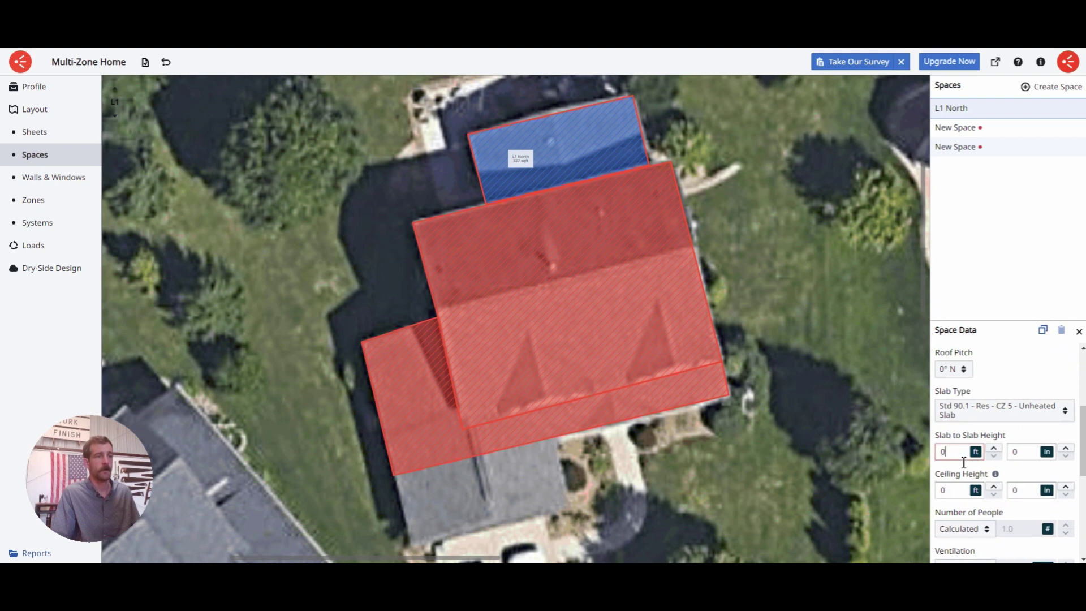
{"action": "type", "text": "12"}
{"action": "left_click", "coordinate": [958, 490]}
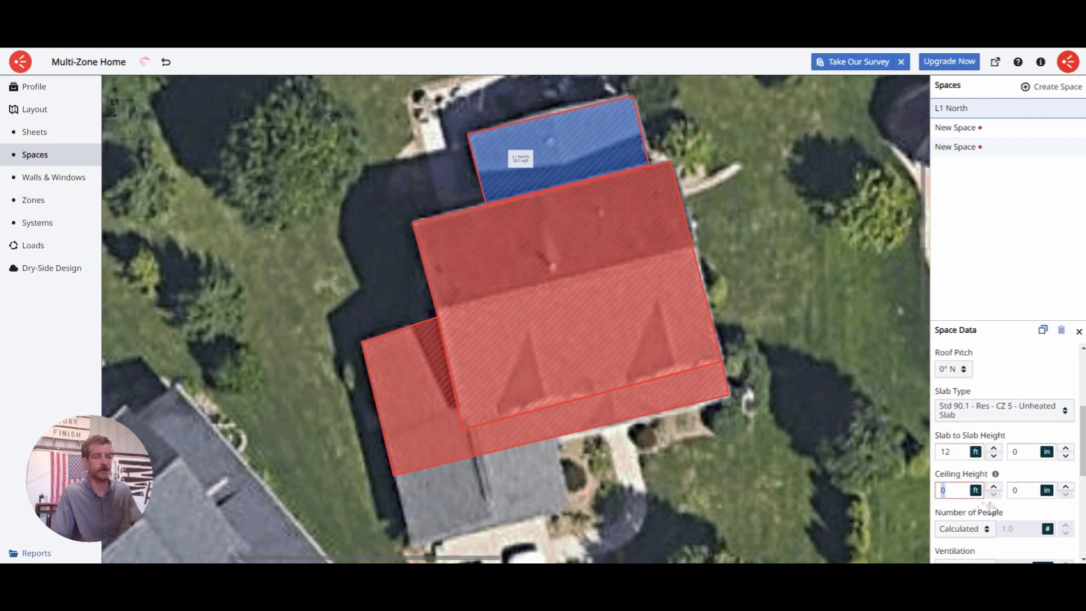
{"action": "type", "text": "9"}
{"action": "scroll", "coordinate": [995, 485], "scroll_direction": "down", "scroll_amount": 3}
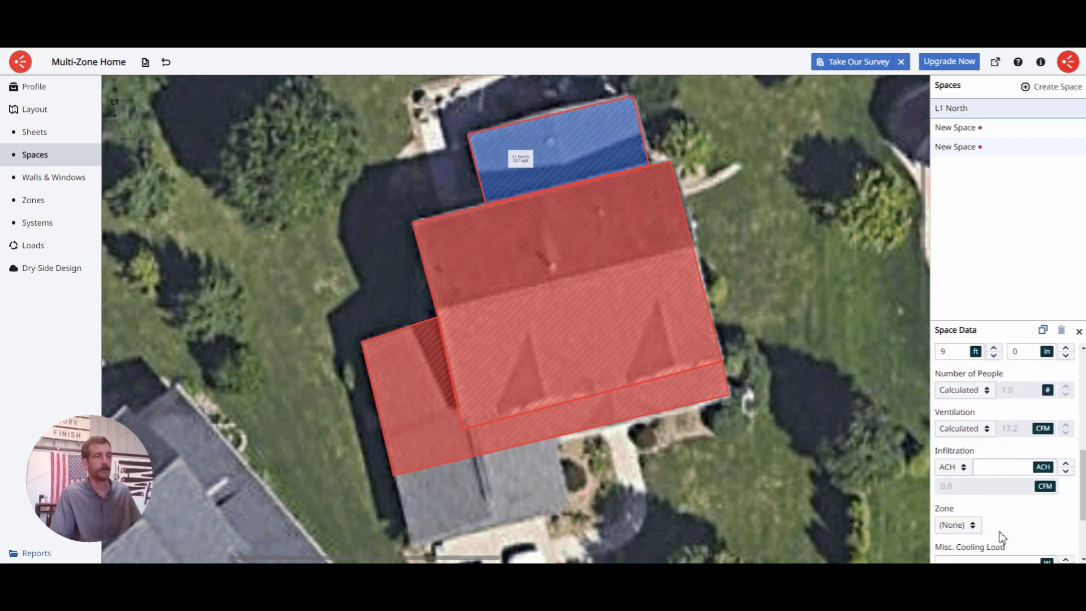
{"action": "scroll", "coordinate": [1002, 537], "scroll_direction": "down", "scroll_amount": 2}
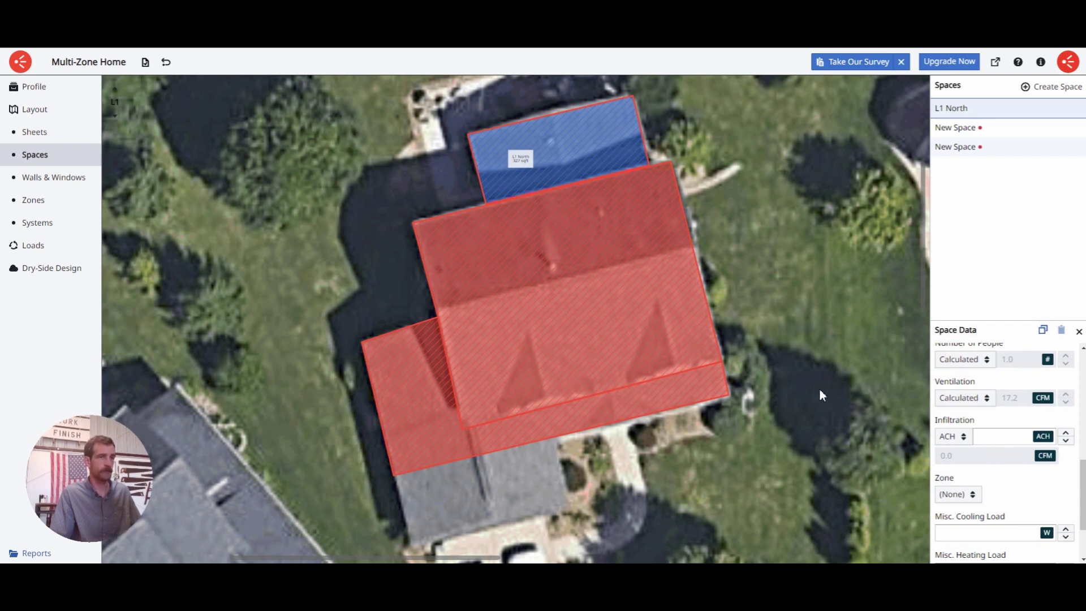
Rename the lower-left space L1 South: Living Areas & Bedrooms with Attic & Other Roofs.
{"action": "left_click", "coordinate": [436, 408]}
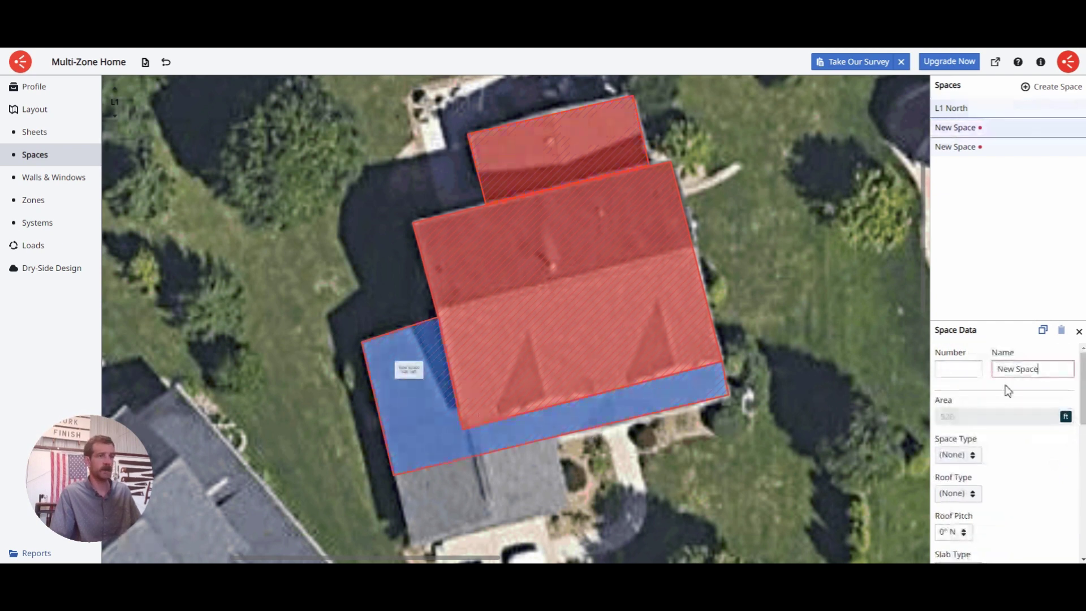
{"action": "key", "text": "ctrl+a"}
{"action": "type", "text": "L1 So"}
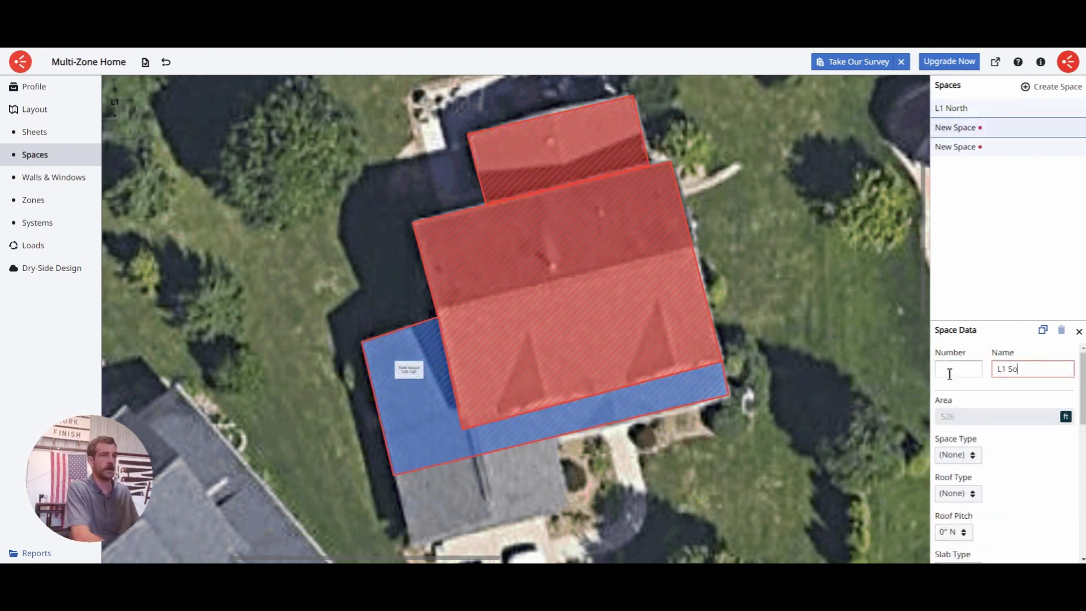
{"action": "type", "text": "th"}
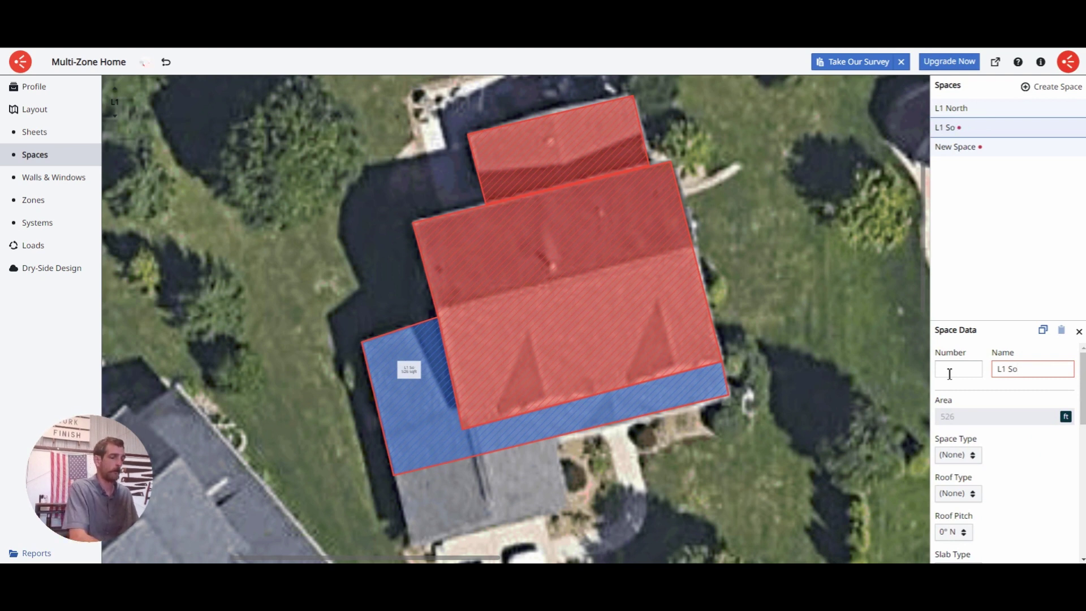
{"action": "type", "text": "uth"}
{"action": "left_click", "coordinate": [972, 454]}
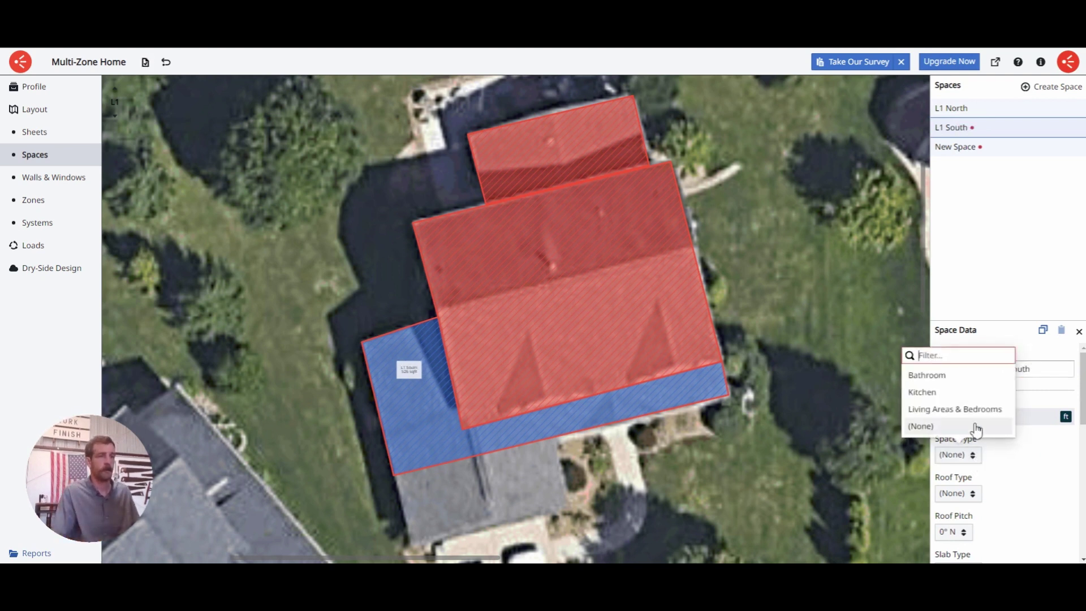
{"action": "left_click", "coordinate": [961, 409]}
{"action": "left_click", "coordinate": [975, 496]}
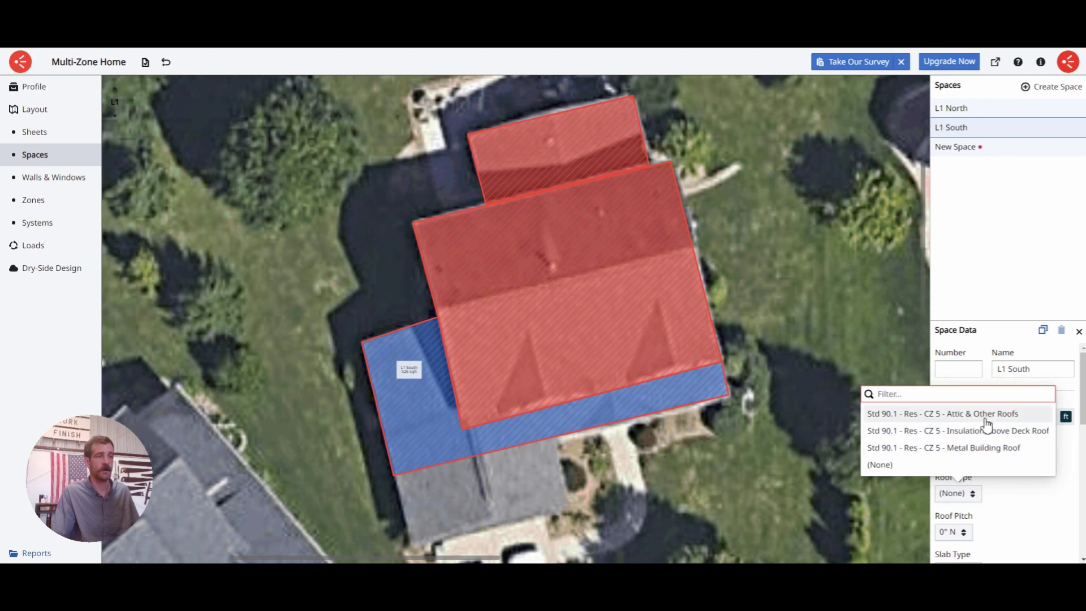
{"action": "left_click", "coordinate": [962, 414]}
Give L1 South an Unheated Slab, 12 ft slab-to-slab and 9 ft ceiling height.
{"action": "scroll", "coordinate": [1007, 465], "scroll_direction": "down", "scroll_amount": 2}
{"action": "scroll", "coordinate": [1006, 465], "scroll_direction": "down", "scroll_amount": 1}
{"action": "left_click", "coordinate": [962, 406]}
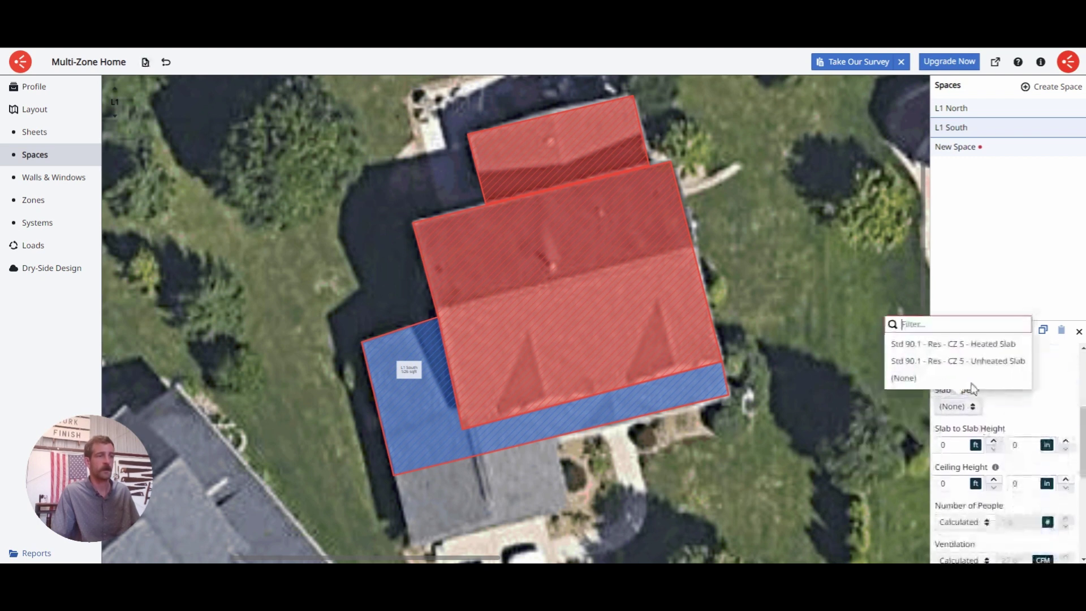
{"action": "left_click", "coordinate": [956, 361]}
{"action": "left_click", "coordinate": [944, 453]}
{"action": "type", "text": "12"}
{"action": "left_click", "coordinate": [952, 493]}
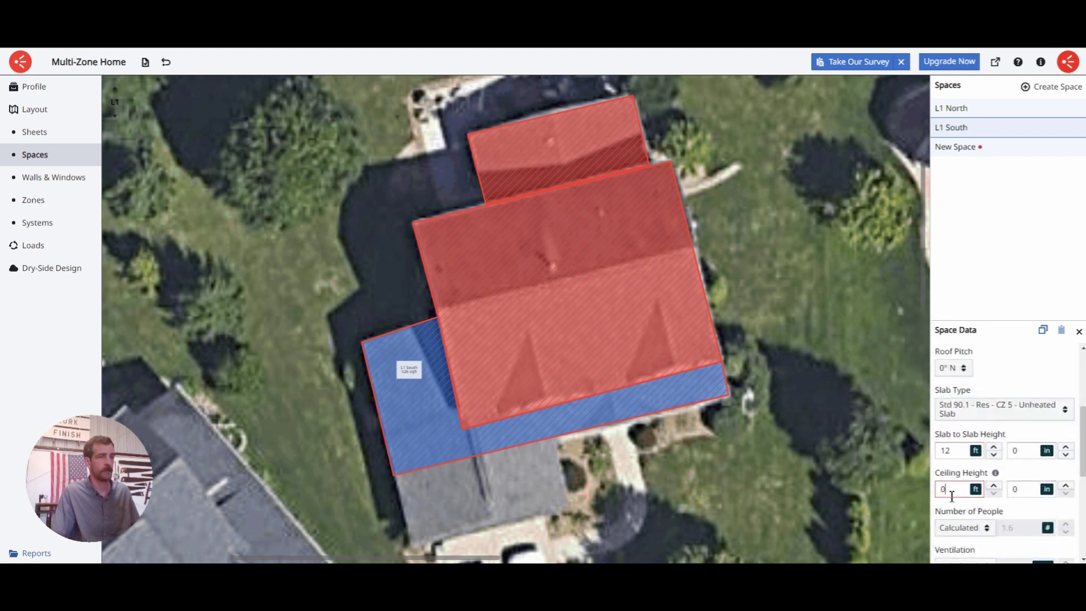
{"action": "type", "text": "9"}
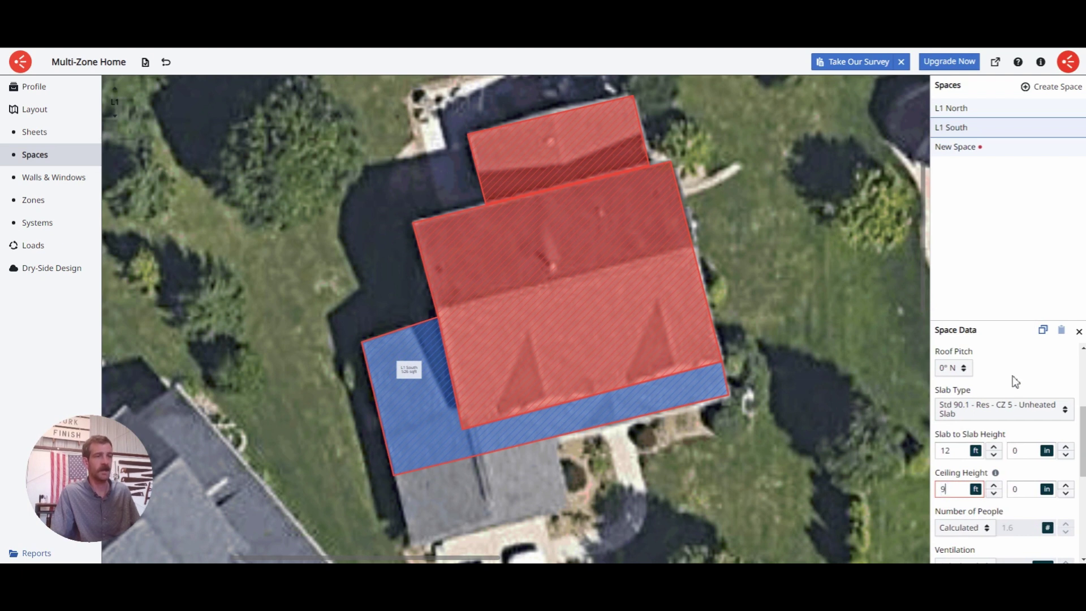
{"action": "scroll", "coordinate": [1011, 426], "scroll_direction": "down", "scroll_amount": 3}
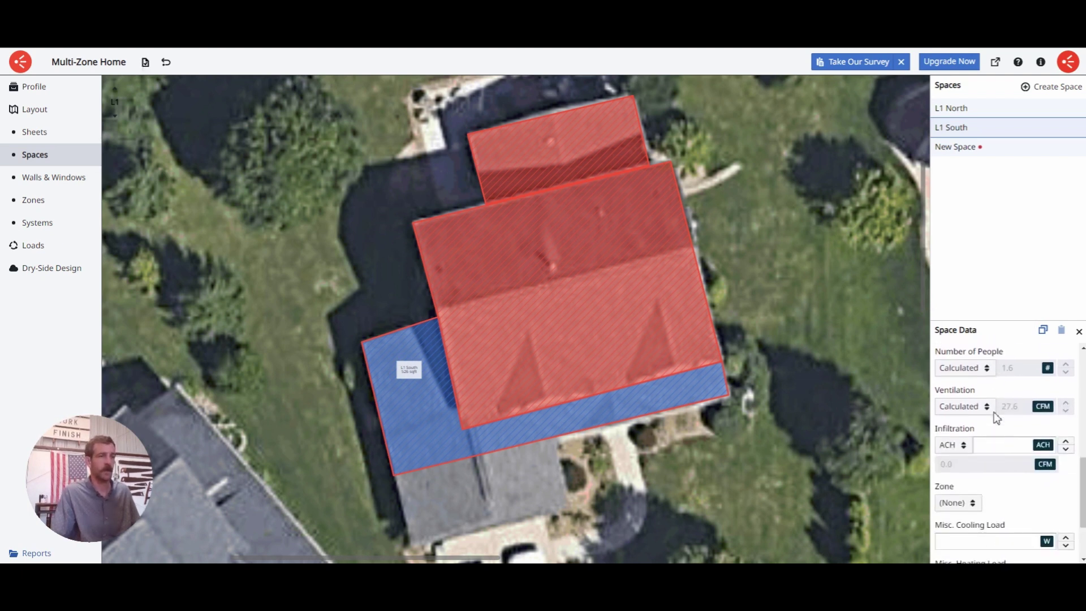
Rename the main block L1 Central, set to Living Areas & Bedrooms with Unheated Slab.
{"action": "left_click", "coordinate": [815, 462]}
{"action": "left_click", "coordinate": [559, 314]}
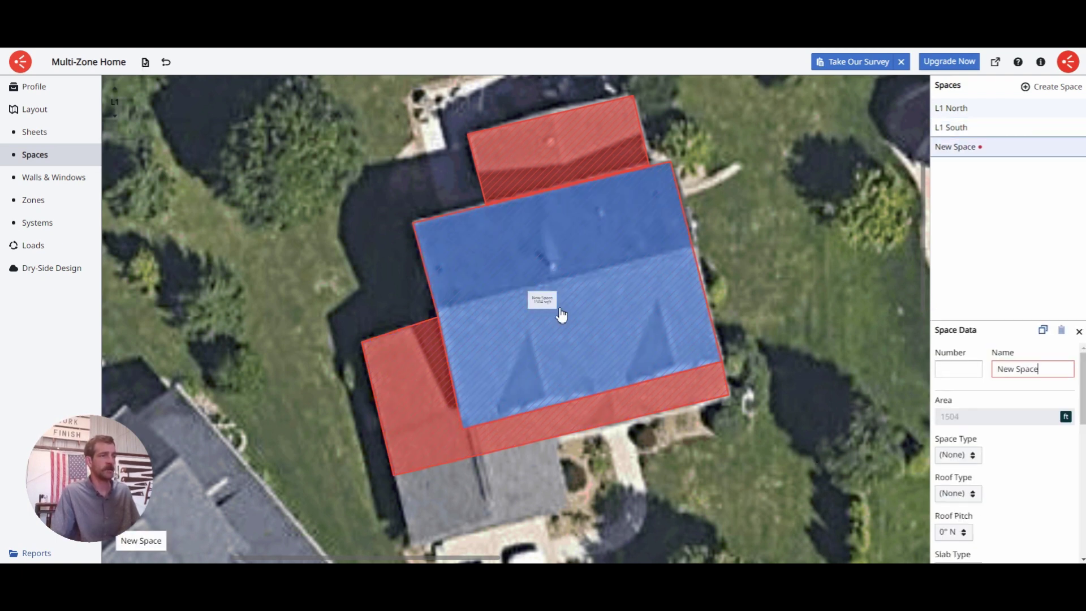
{"action": "type", "text": "L1 "}
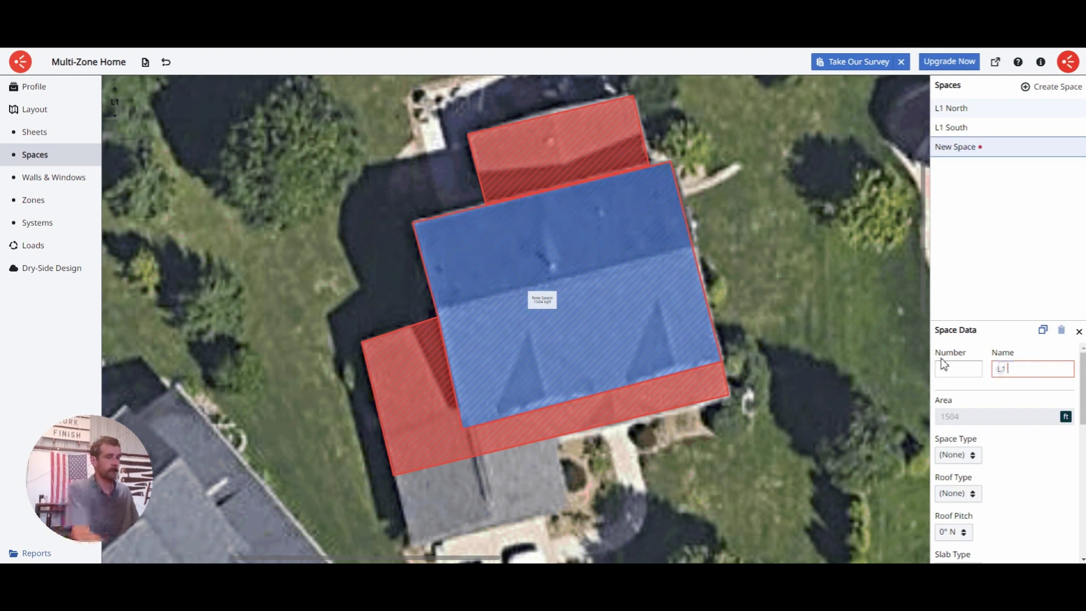
{"action": "type", "text": "Central"}
{"action": "left_click", "coordinate": [962, 456]}
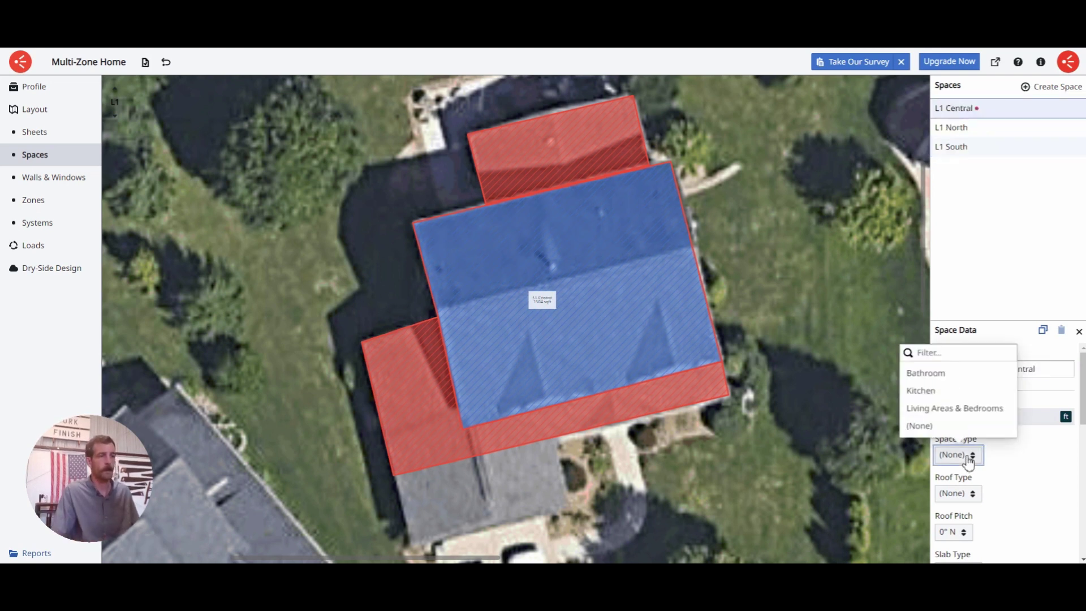
{"action": "left_click", "coordinate": [954, 409]}
{"action": "scroll", "coordinate": [993, 481], "scroll_direction": "down", "scroll_amount": 3}
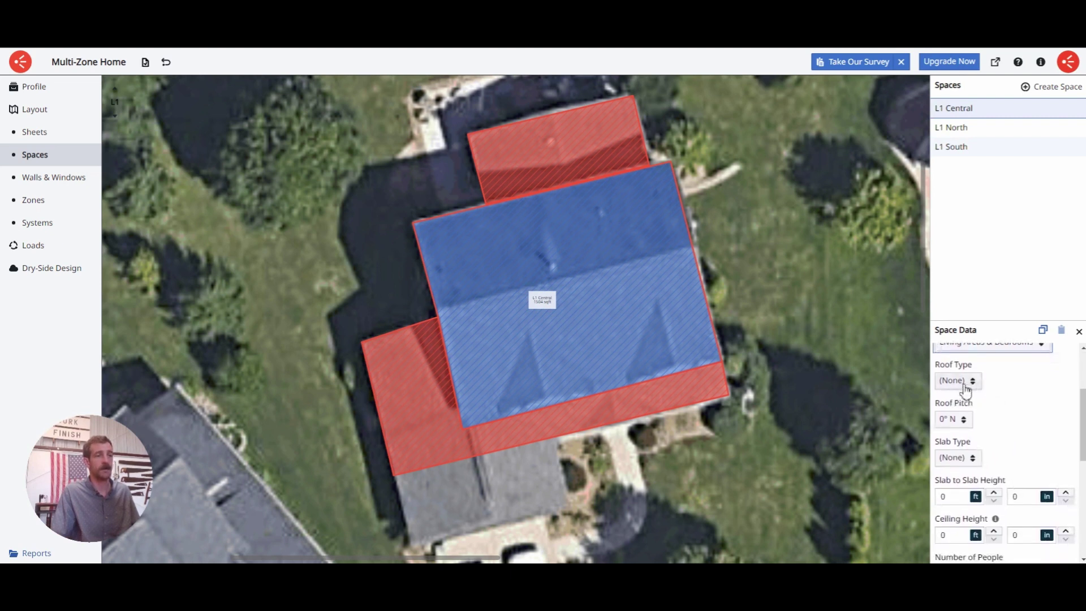
{"action": "left_click", "coordinate": [974, 459]}
{"action": "left_click", "coordinate": [978, 416]}
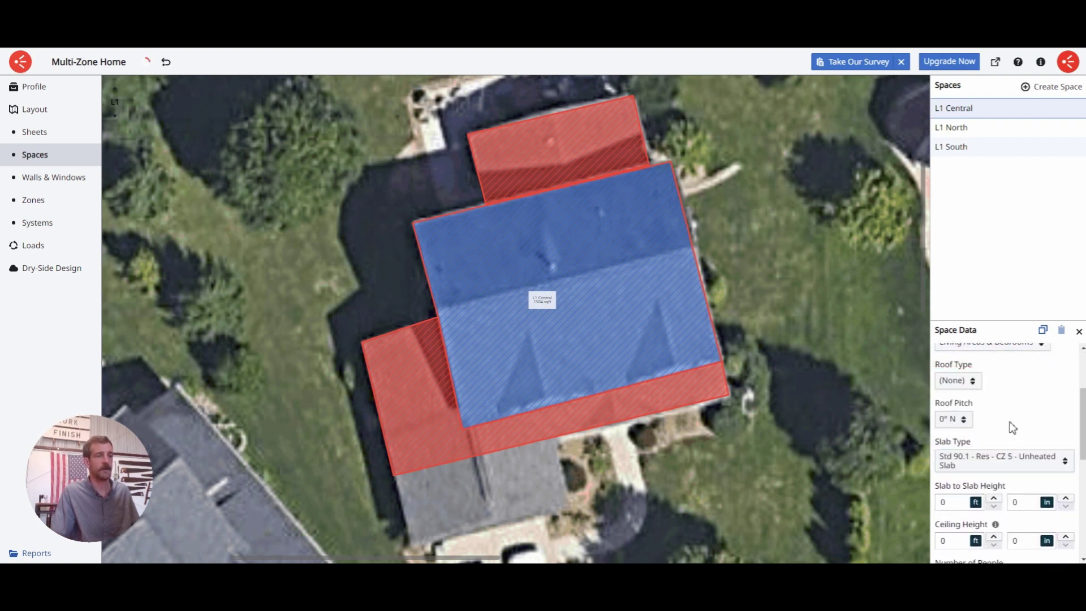
Set L1 Central's slab-to-slab height to 12 ft and ceiling to 9 ft, then deselect it.
{"action": "scroll", "coordinate": [1015, 427], "scroll_direction": "down", "scroll_amount": 1}
{"action": "scroll", "coordinate": [1017, 427], "scroll_direction": "down", "scroll_amount": 2}
{"action": "scroll", "coordinate": [996, 419], "scroll_direction": "up", "scroll_amount": 1}
{"action": "double_click", "coordinate": [943, 387]}
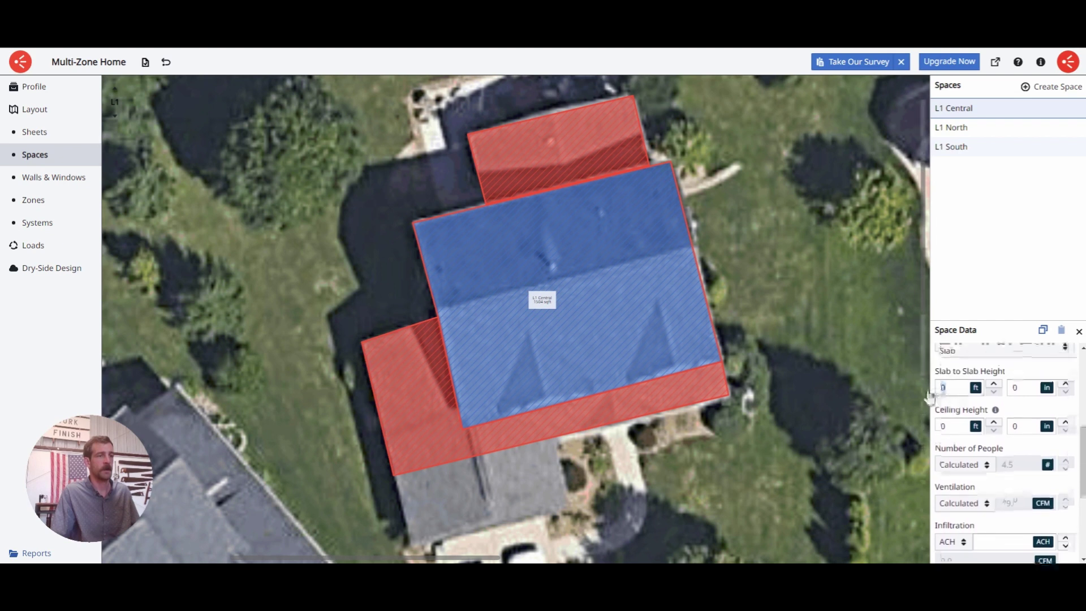
{"action": "type", "text": "12"}
{"action": "left_click", "coordinate": [951, 430]}
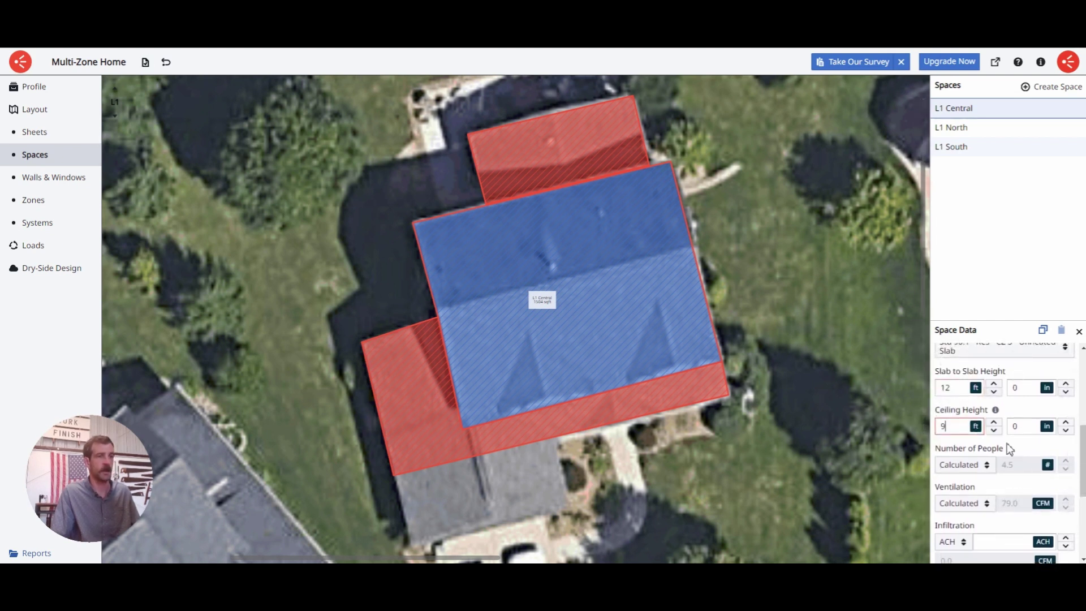
{"action": "type", "text": "9"}
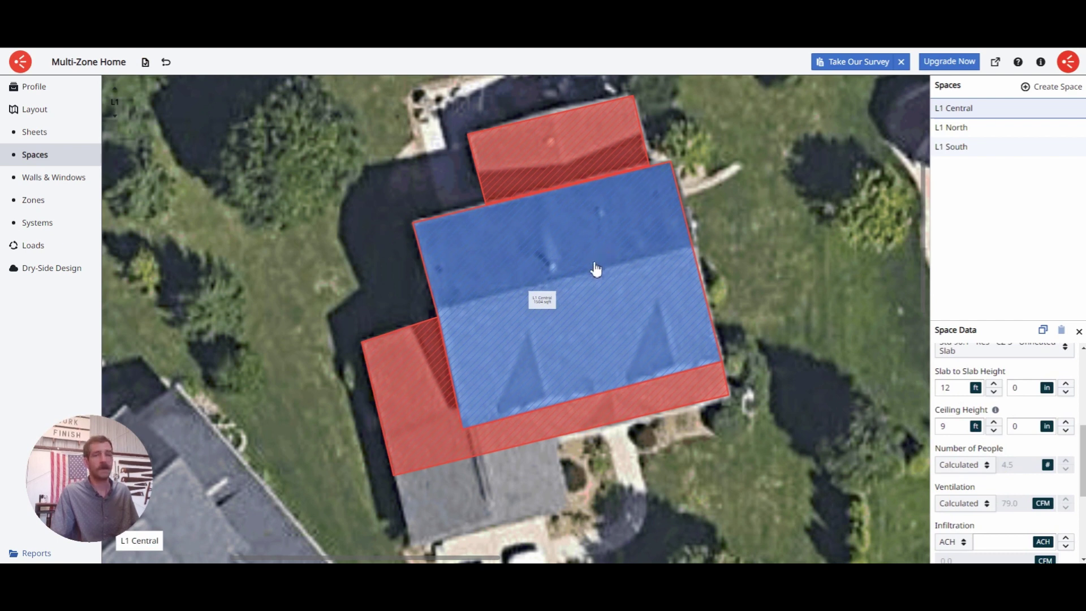
{"action": "left_click", "coordinate": [331, 204]}
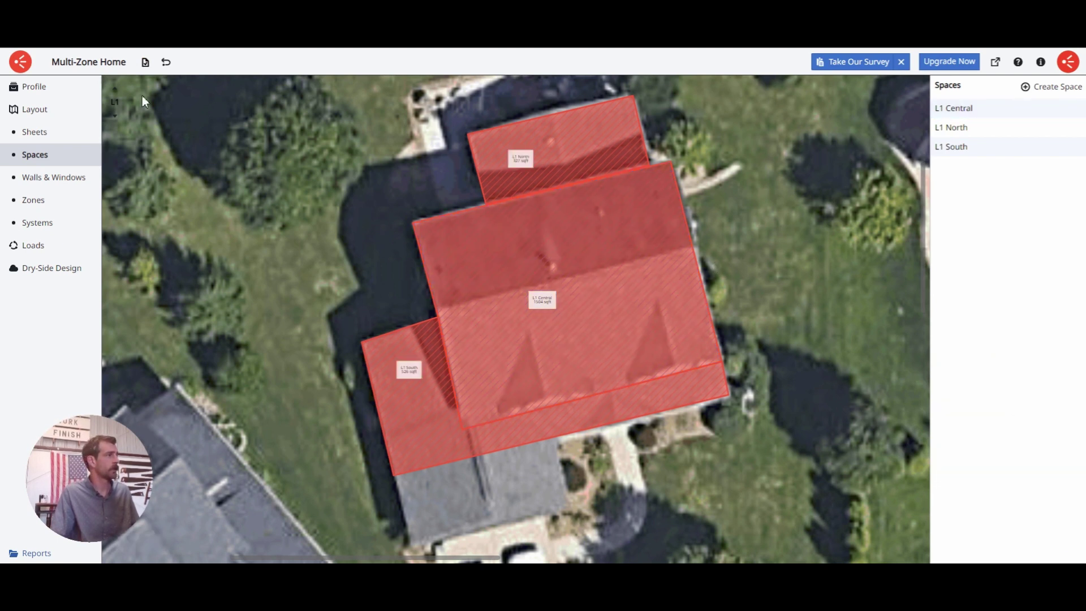
Rename the level-two space L2: Living Areas & Bedrooms with Attic & Other Roofs.
{"action": "left_click", "coordinate": [122, 91]}
{"action": "left_click", "coordinate": [581, 285]}
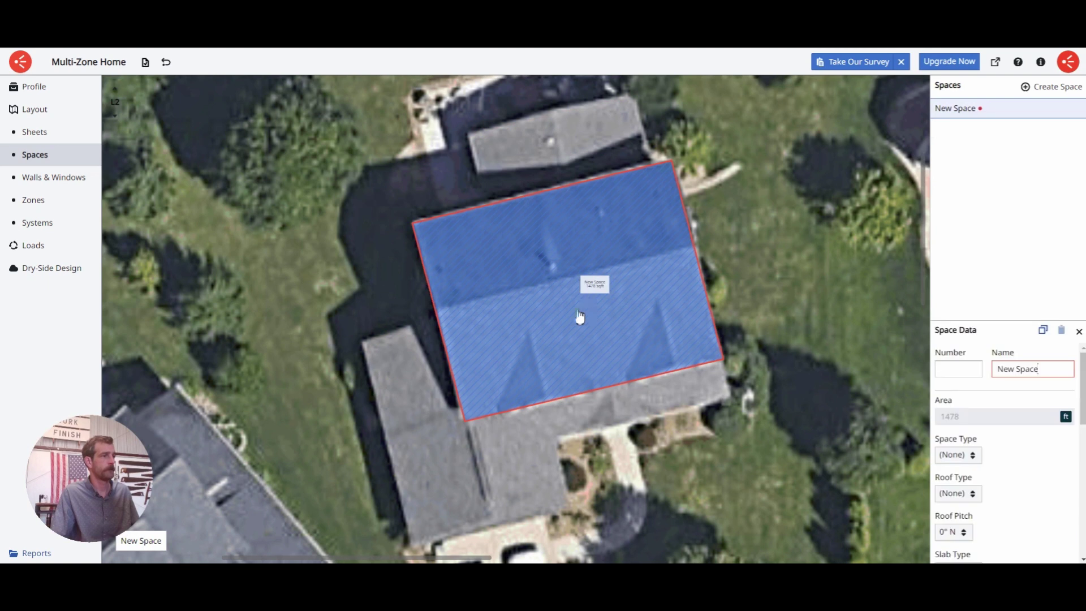
{"action": "key", "text": "ctrl+a"}
{"action": "type", "text": "L"}
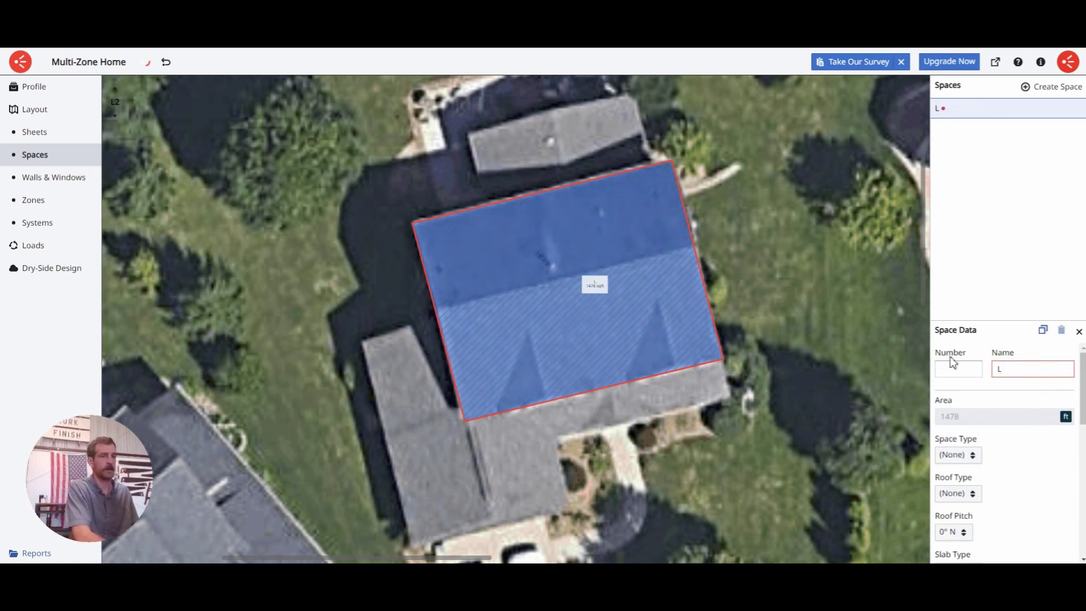
{"action": "type", "text": "2"}
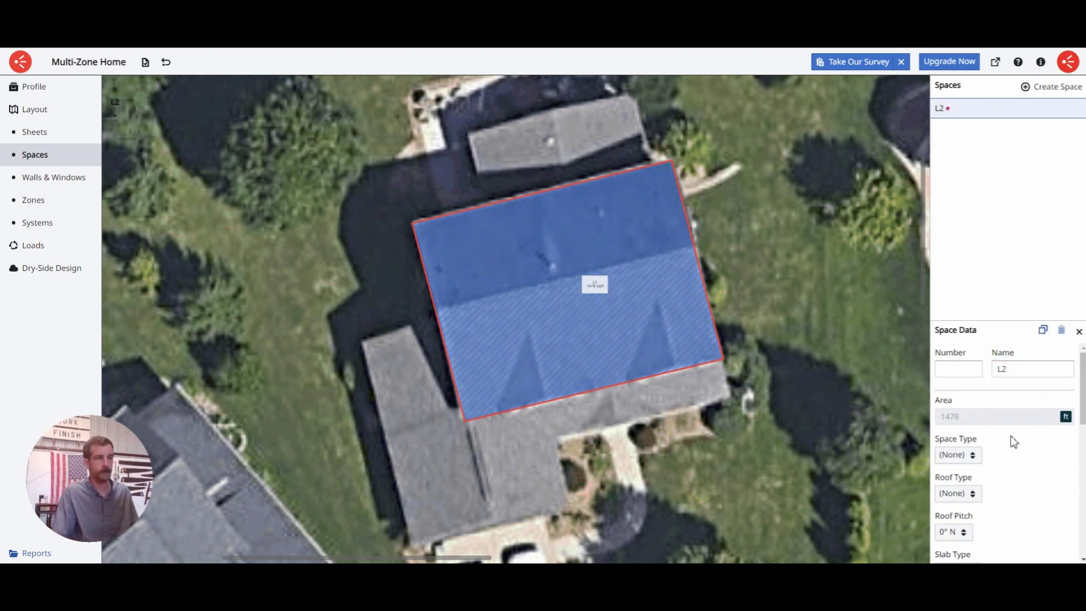
{"action": "left_click", "coordinate": [972, 463]}
{"action": "left_click", "coordinate": [976, 408]}
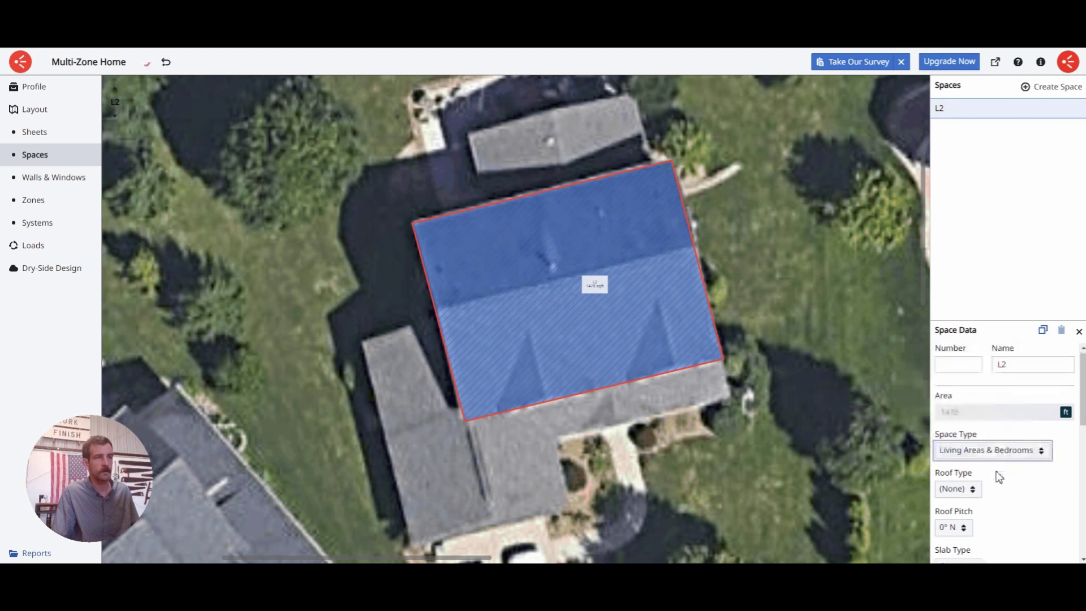
{"action": "scroll", "coordinate": [993, 466], "scroll_direction": "down", "scroll_amount": 1}
{"action": "left_click", "coordinate": [962, 440]}
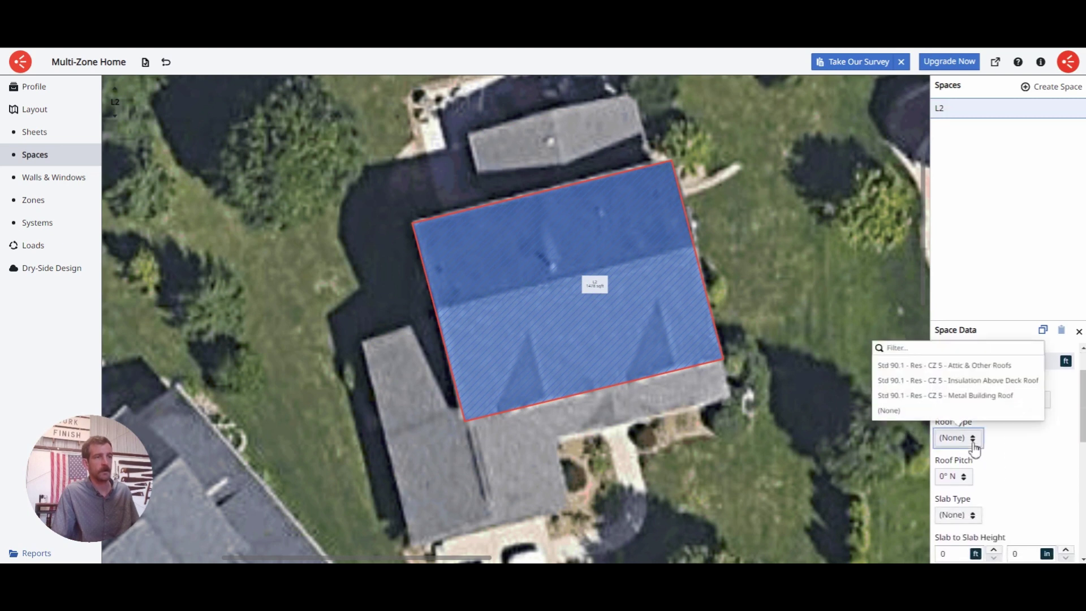
{"action": "left_click", "coordinate": [980, 366]}
Give L2 a 12 ft slab-to-slab height and 9 ft ceiling, then show level L1.
{"action": "scroll", "coordinate": [996, 416], "scroll_direction": "down", "scroll_amount": 2}
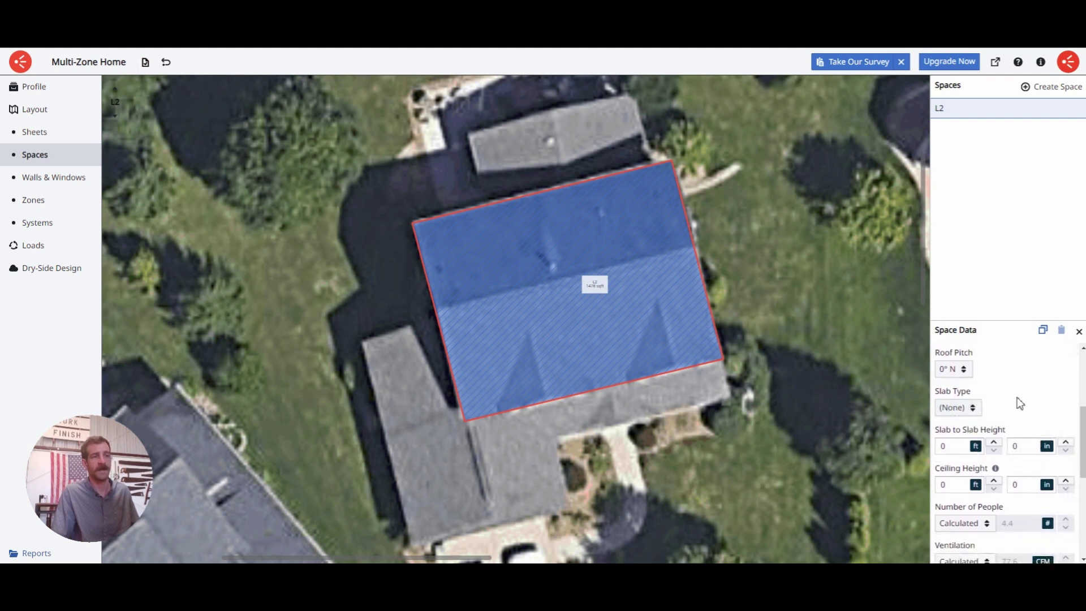
{"action": "left_click", "coordinate": [970, 451]}
{"action": "type", "text": "12"}
{"action": "key", "text": "Tab"}
{"action": "type", "text": "9"}
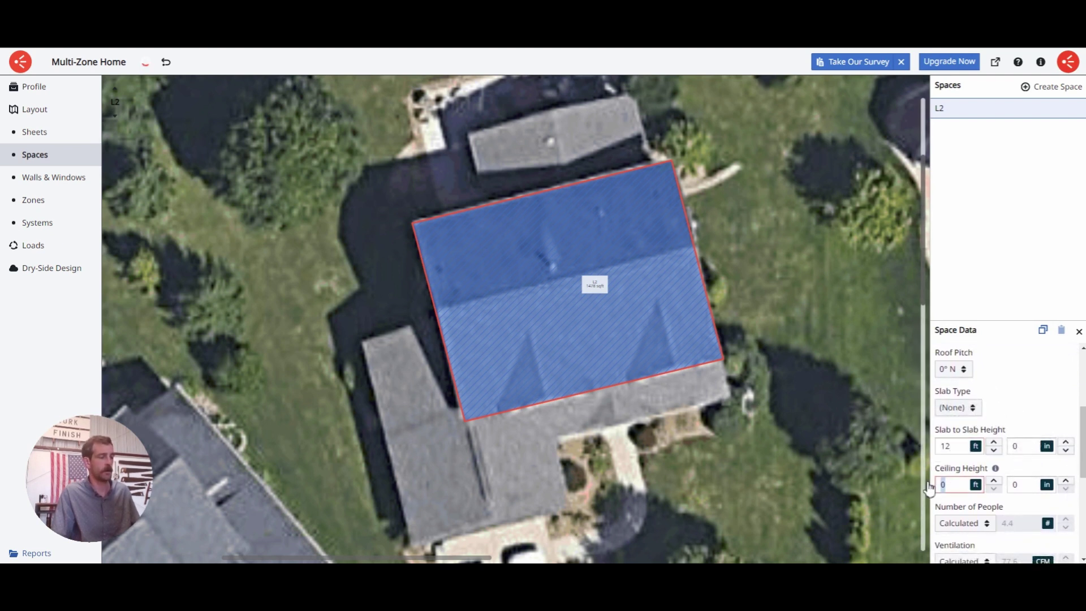
{"action": "left_click", "coordinate": [1025, 431]}
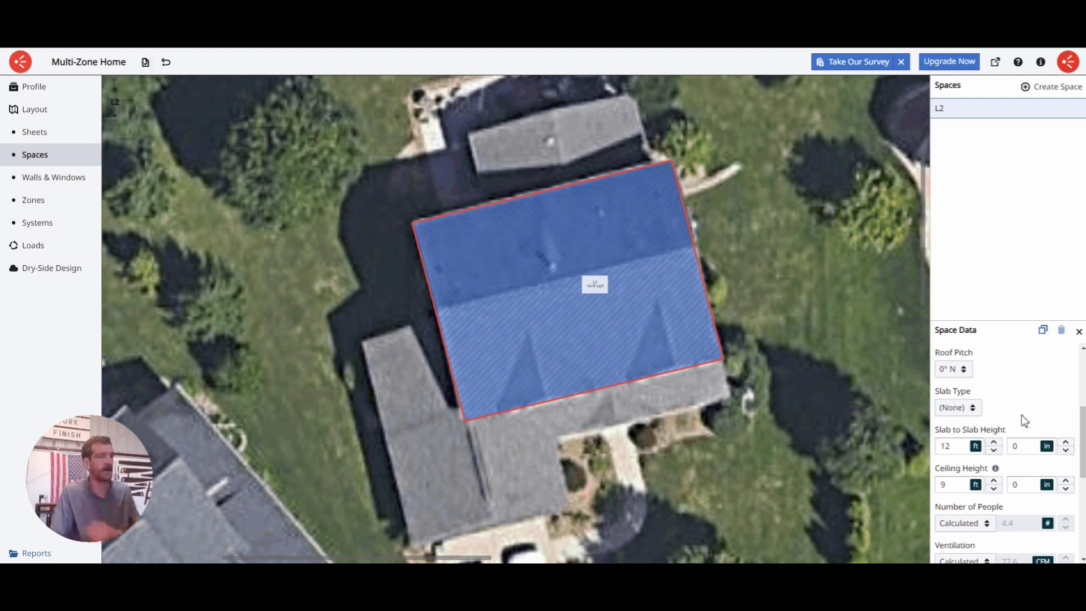
{"action": "scroll", "coordinate": [1022, 415], "scroll_direction": "down", "scroll_amount": 3}
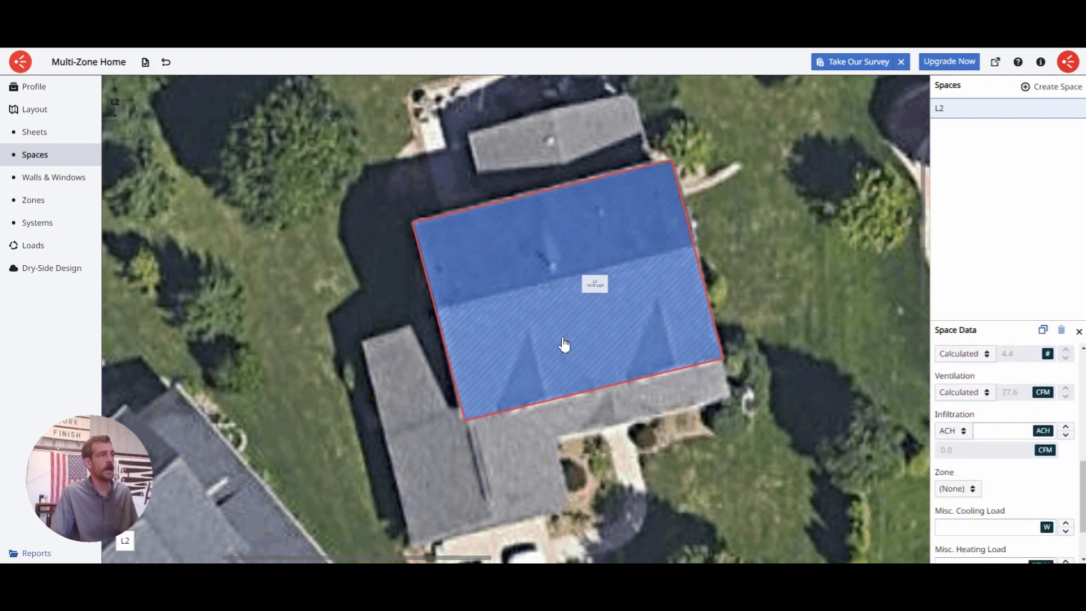
{"action": "left_click", "coordinate": [127, 116]}
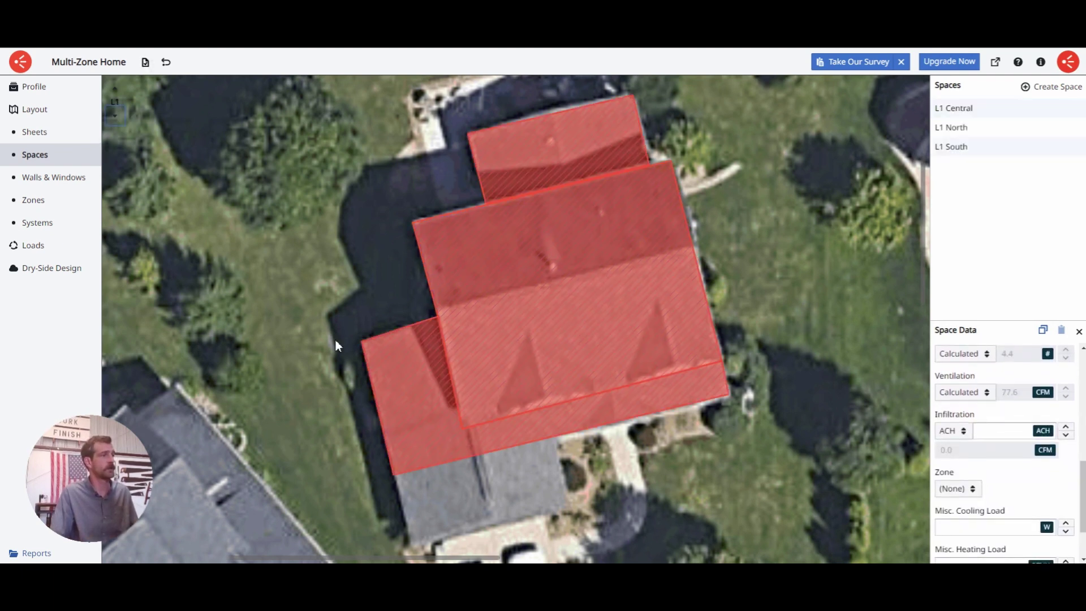
In Walls & Windows, start exterior walls with the Std 90.1 Wood Framed & Other Walls type.
{"action": "left_click", "coordinate": [70, 185]}
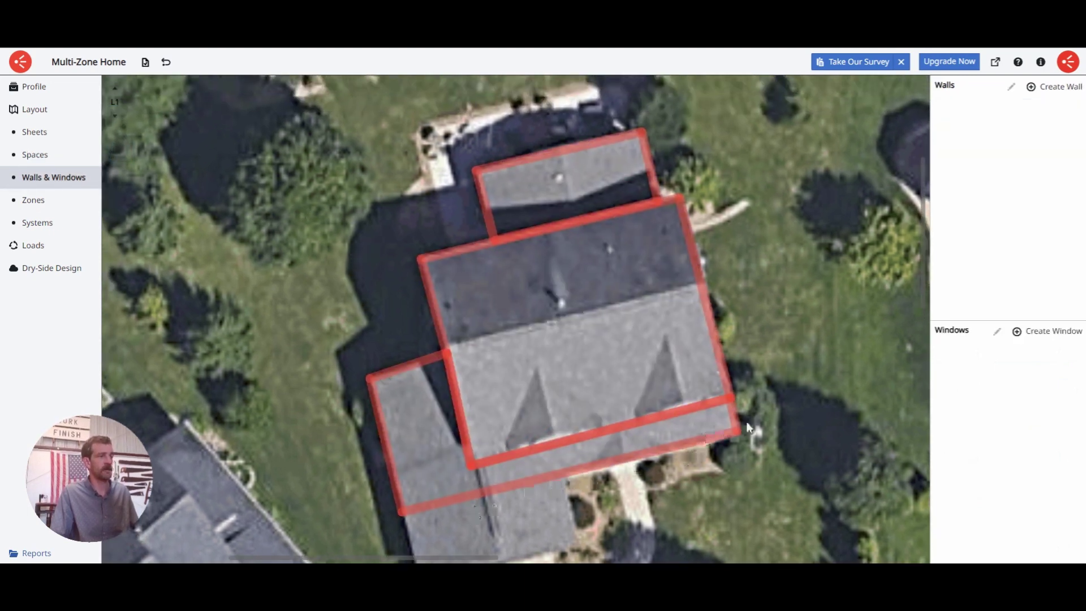
{"action": "left_click", "coordinate": [1056, 88]}
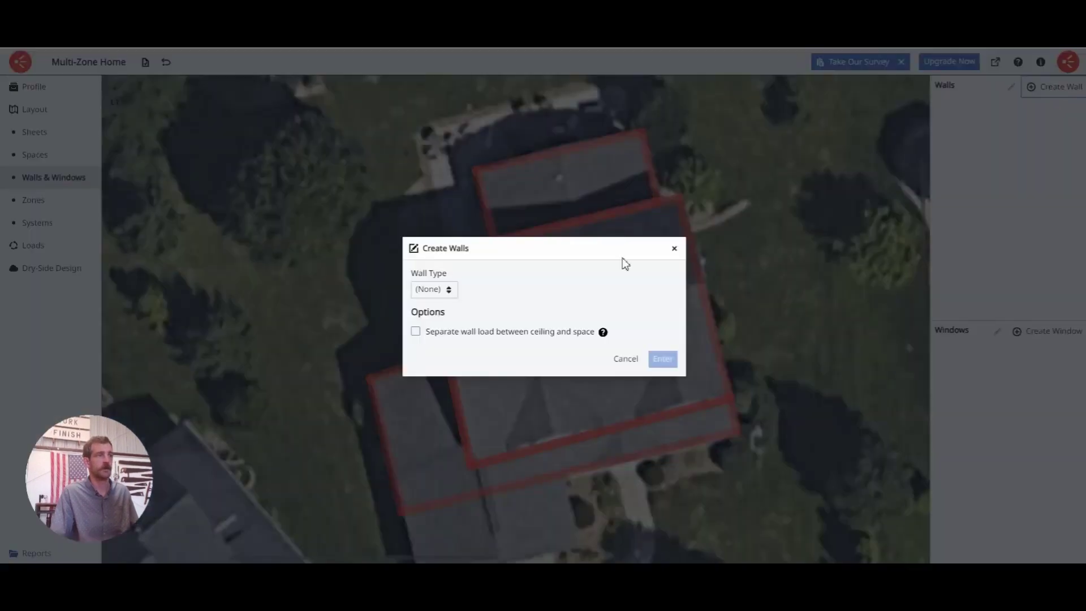
{"action": "left_click", "coordinate": [447, 295]}
{"action": "left_click", "coordinate": [451, 257]}
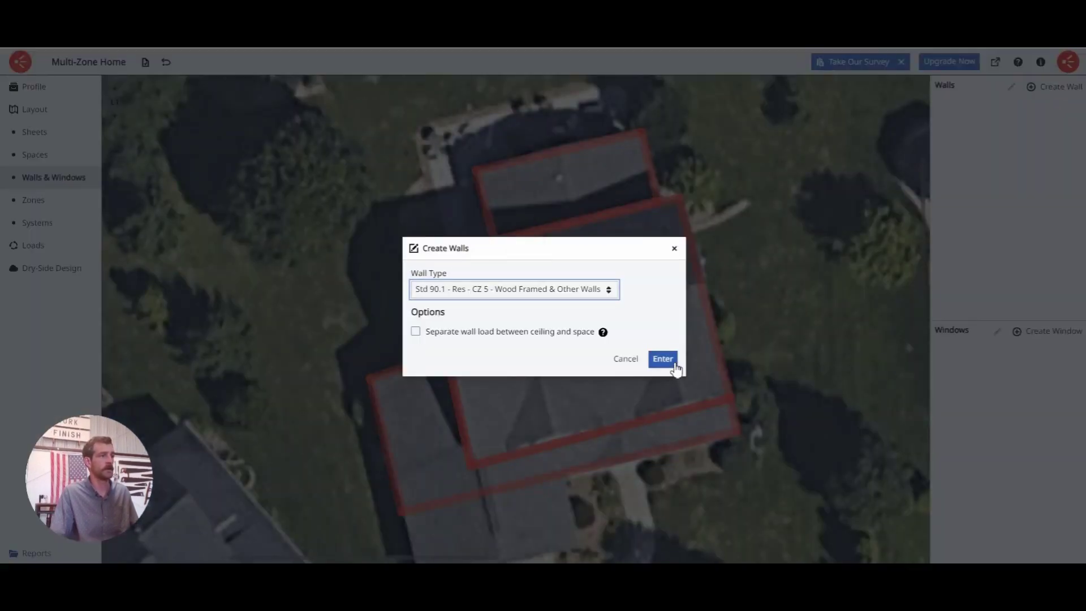
{"action": "left_click", "coordinate": [664, 359]}
Place ten exterior walls along the edges of L1 South, L1 Central and L1 North.
{"action": "left_click", "coordinate": [695, 448]}
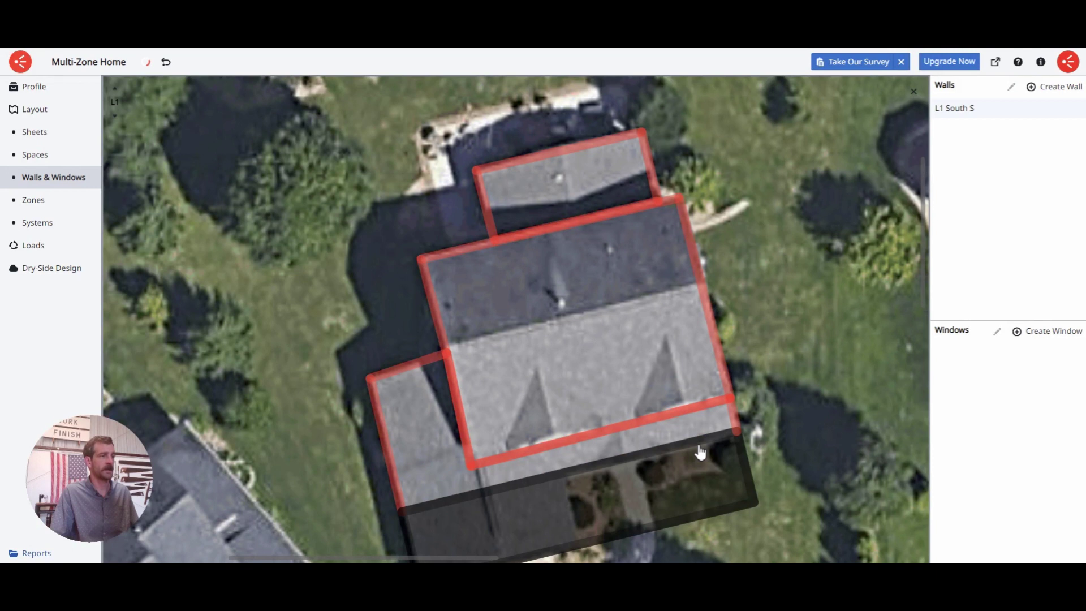
{"action": "left_click", "coordinate": [737, 422]}
{"action": "left_click", "coordinate": [728, 360]}
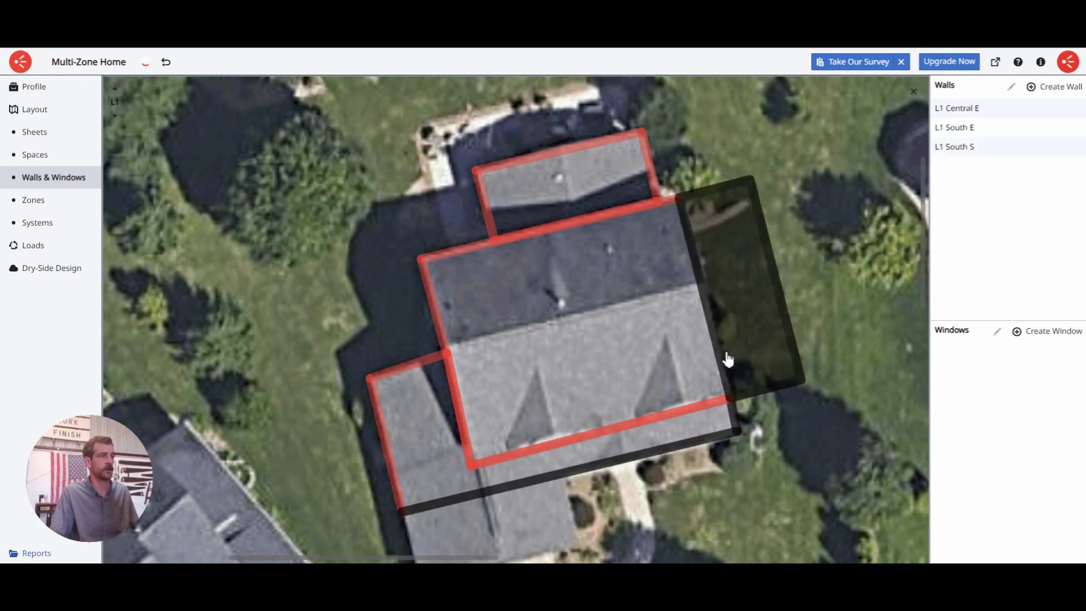
{"action": "left_click", "coordinate": [659, 187]}
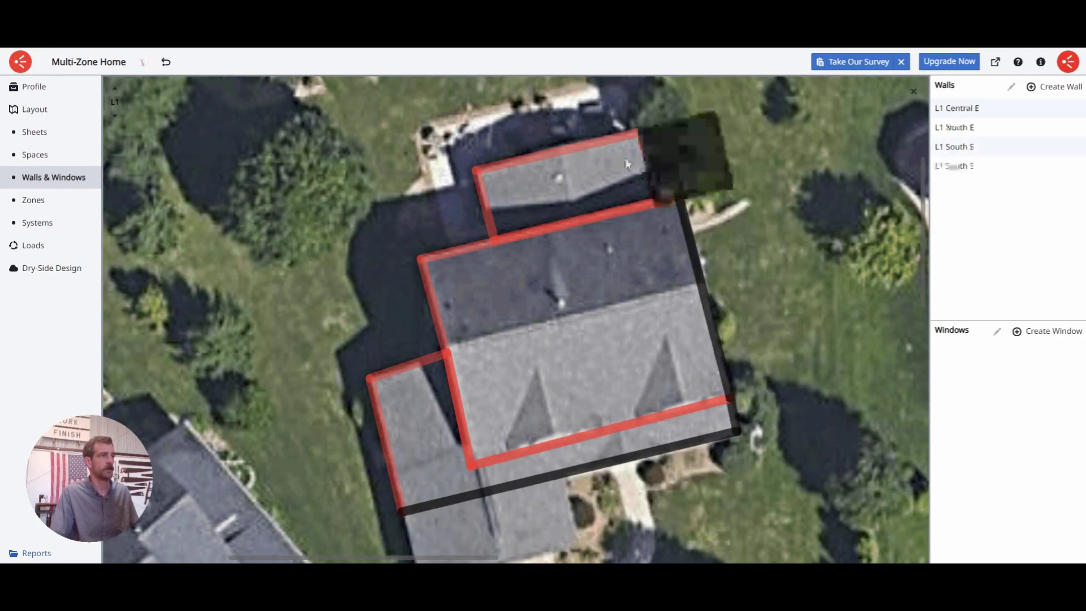
{"action": "left_click", "coordinate": [606, 143]}
{"action": "left_click", "coordinate": [485, 199]}
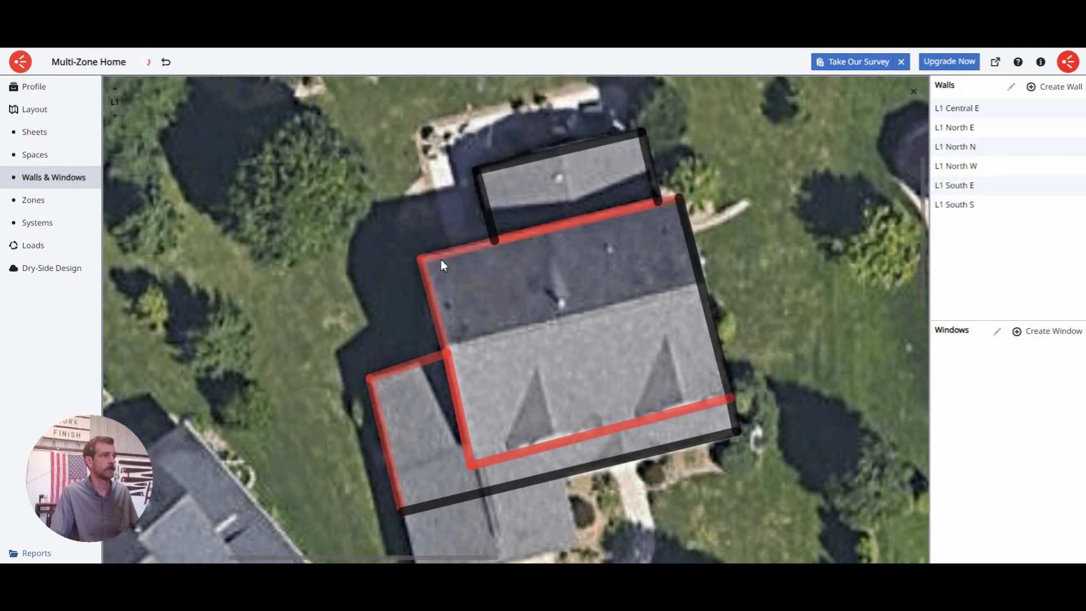
{"action": "left_click", "coordinate": [433, 283]}
{"action": "left_click", "coordinate": [413, 369]}
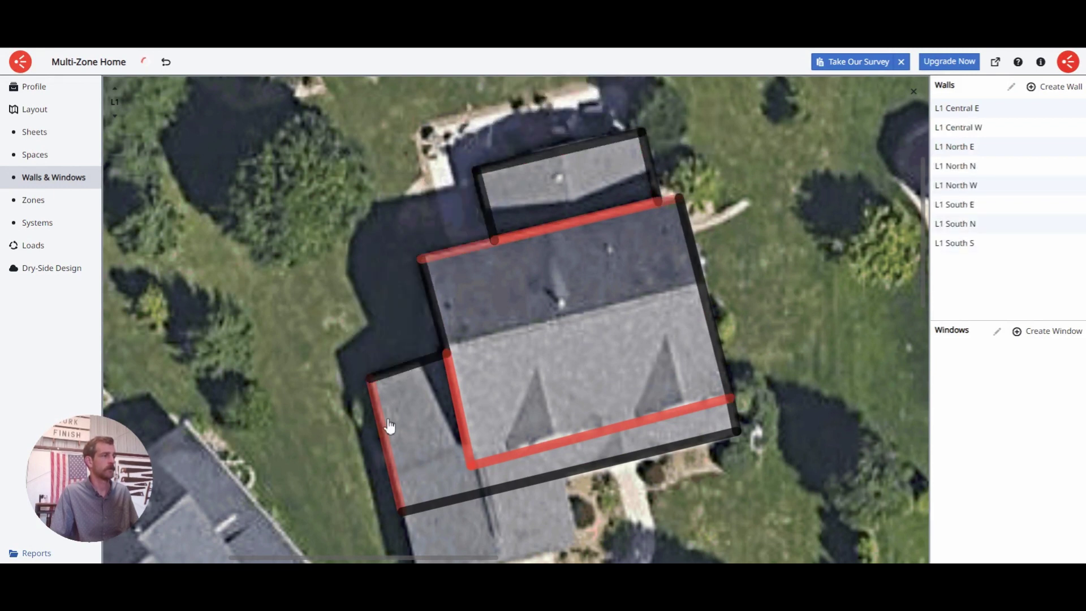
{"action": "left_click", "coordinate": [386, 430]}
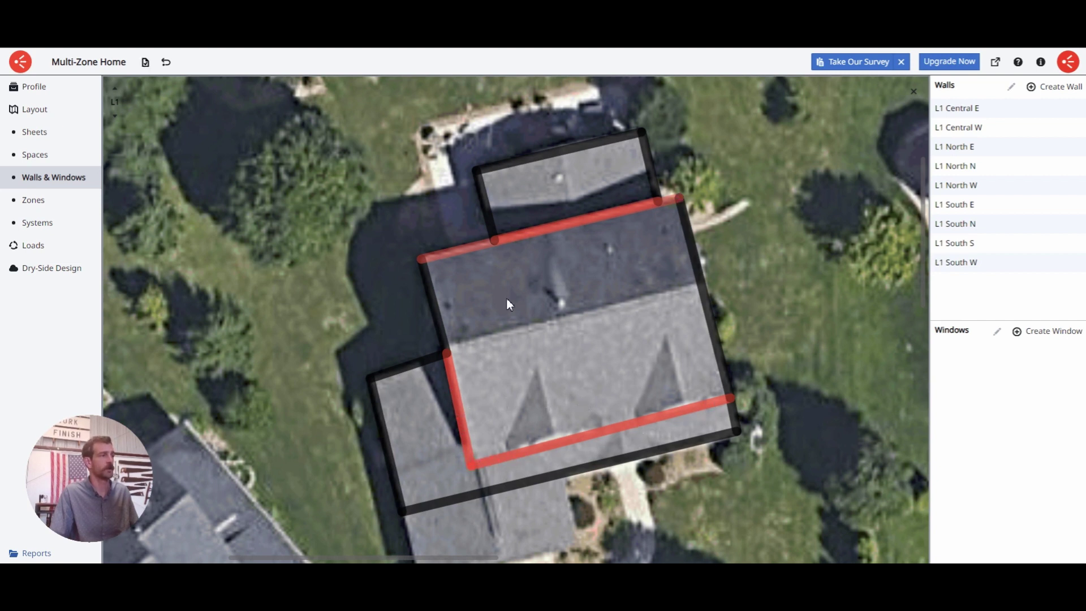
{"action": "left_click", "coordinate": [467, 260]}
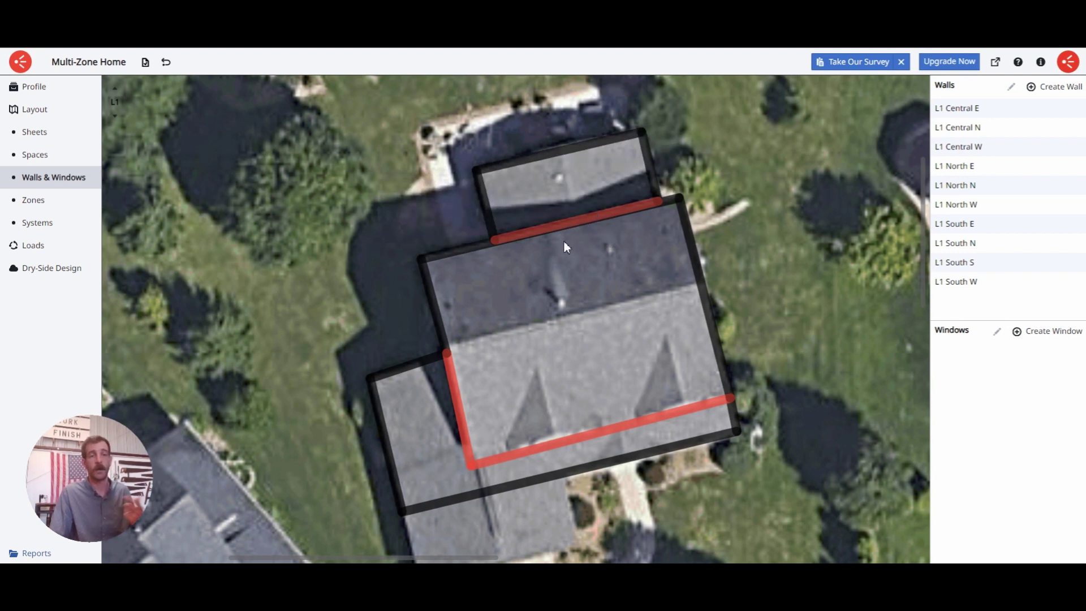
Edit L1 Central's outline, nudging its northeast corner slightly, and confirm the change.
{"action": "left_click", "coordinate": [72, 161]}
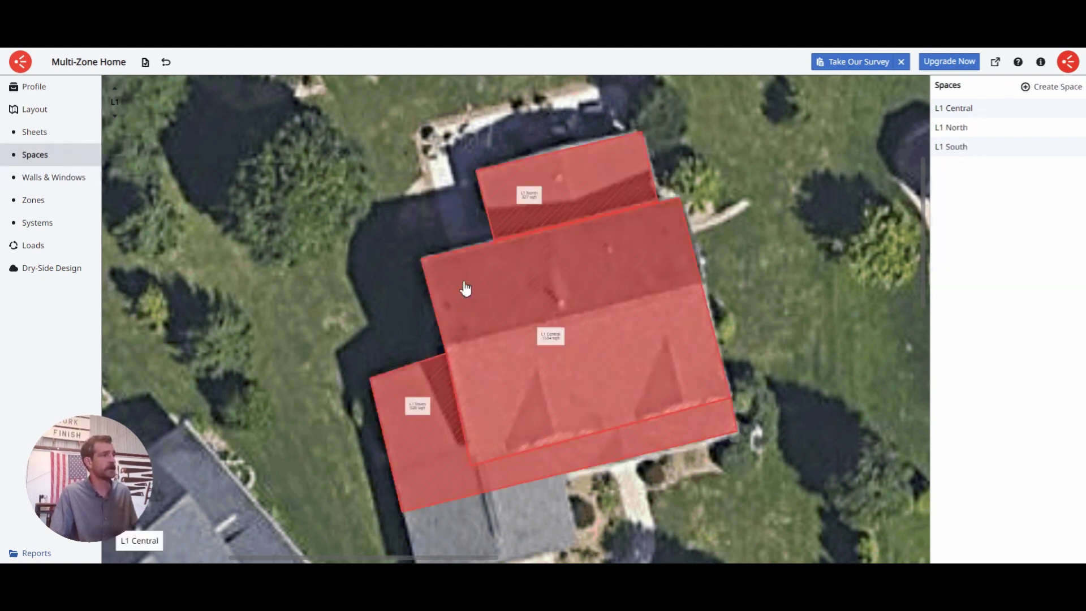
{"action": "left_click", "coordinate": [536, 286]}
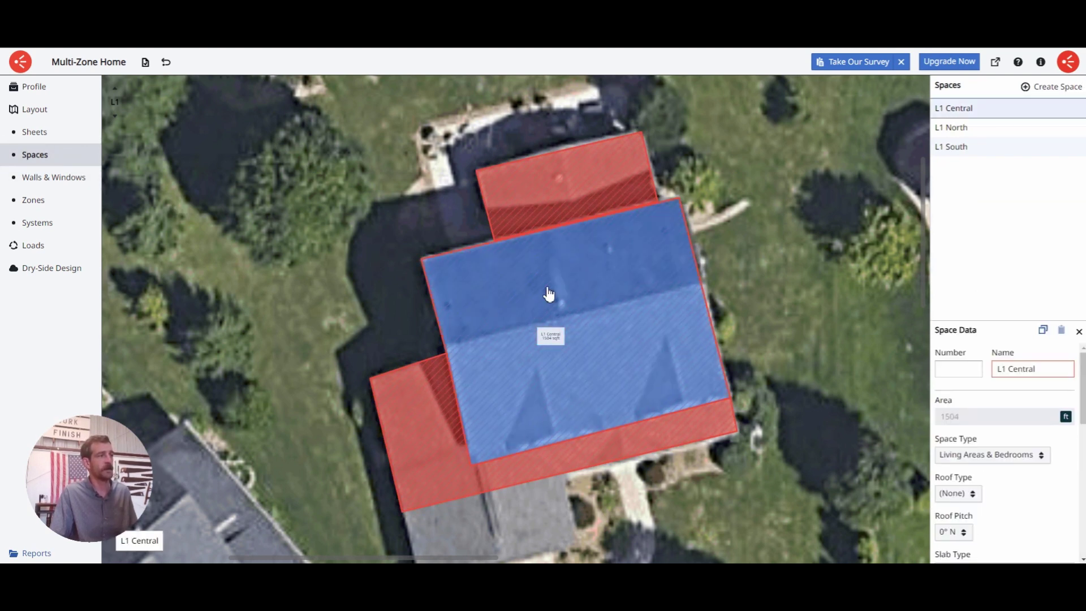
{"action": "right_click", "coordinate": [545, 283]}
{"action": "left_click", "coordinate": [591, 313]}
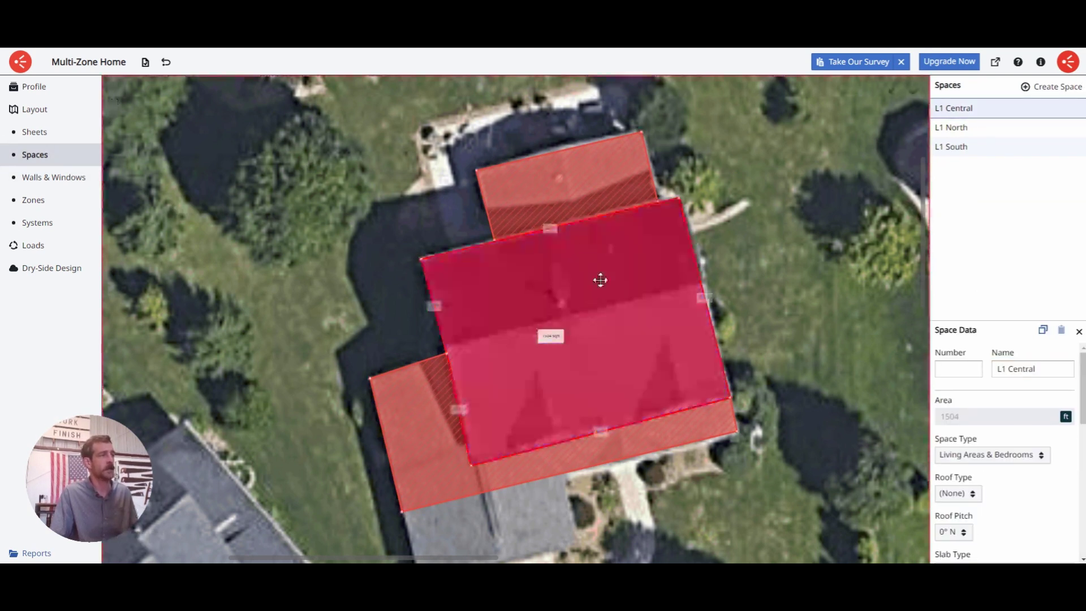
{"action": "scroll", "coordinate": [599, 218], "scroll_direction": "up", "scroll_amount": 5}
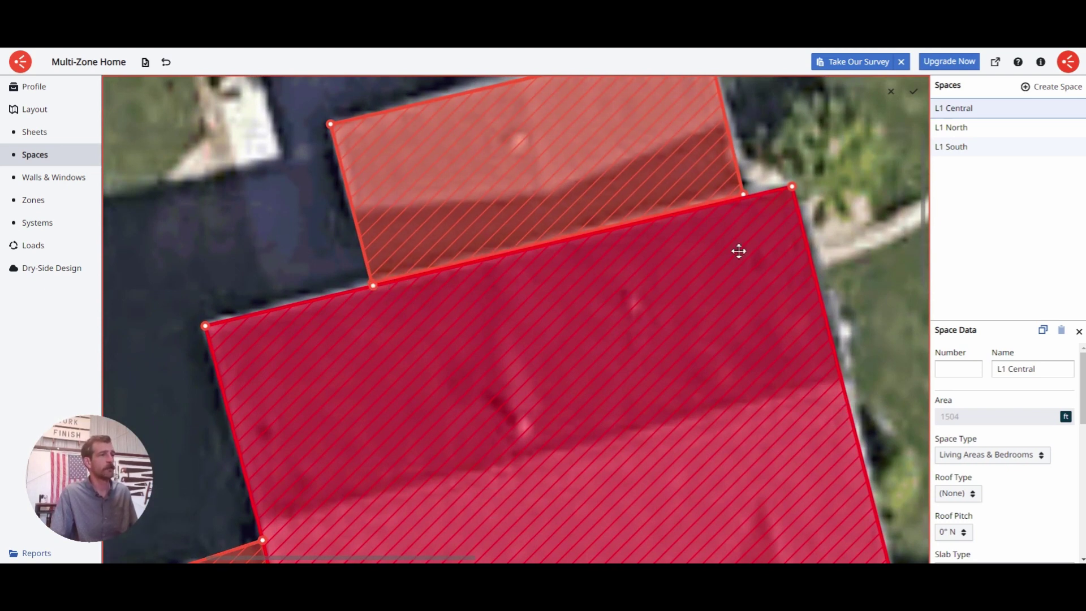
{"action": "left_click_drag", "start_coordinate": [750, 201], "coordinate": [746, 198]}
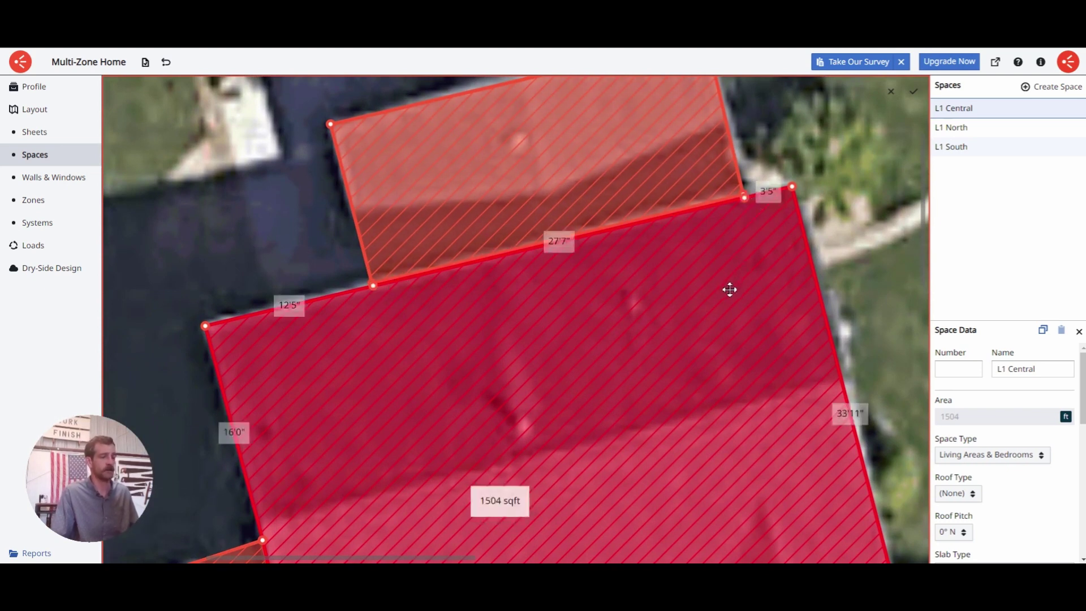
{"action": "left_click", "coordinate": [730, 290]}
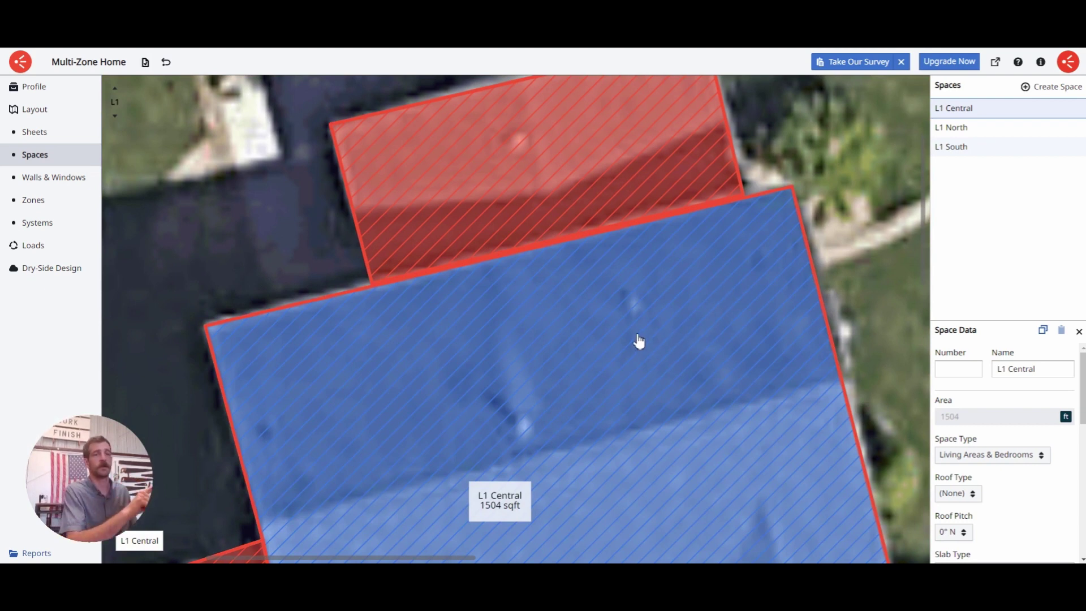
{"action": "scroll", "coordinate": [559, 297], "scroll_direction": "down", "scroll_amount": 3}
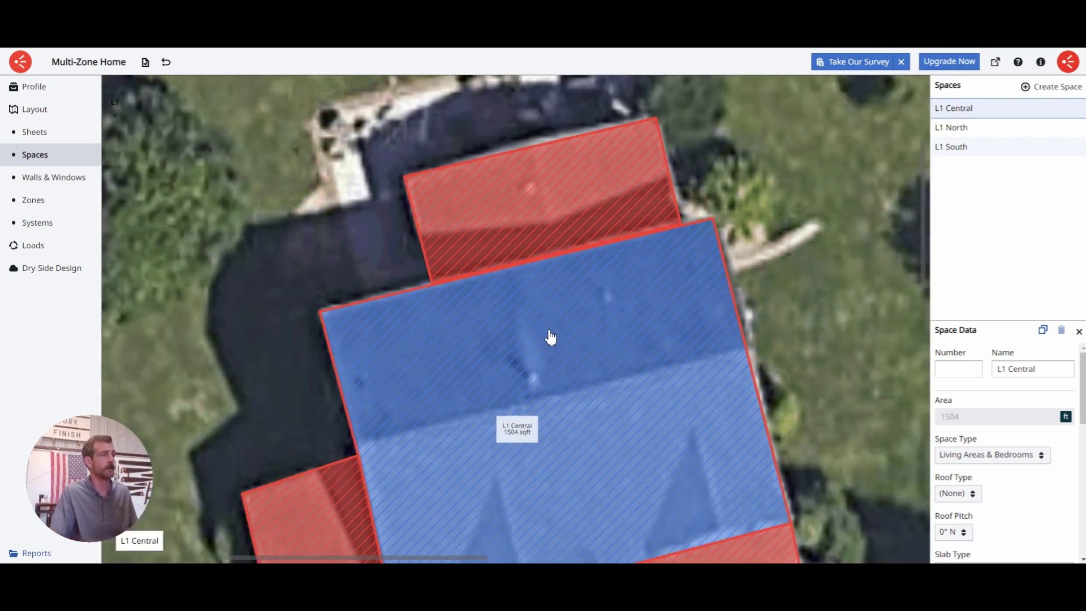
{"action": "left_click", "coordinate": [831, 265]}
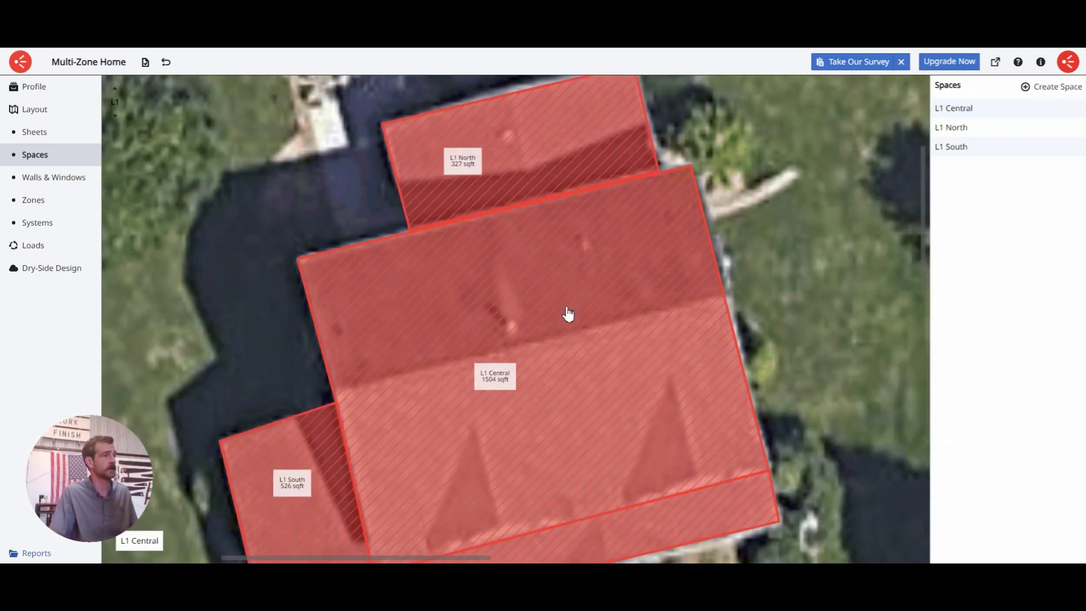
Remove the duplicate L1 Central N wall on the Walls & Windows page.
{"action": "left_click", "coordinate": [71, 179]}
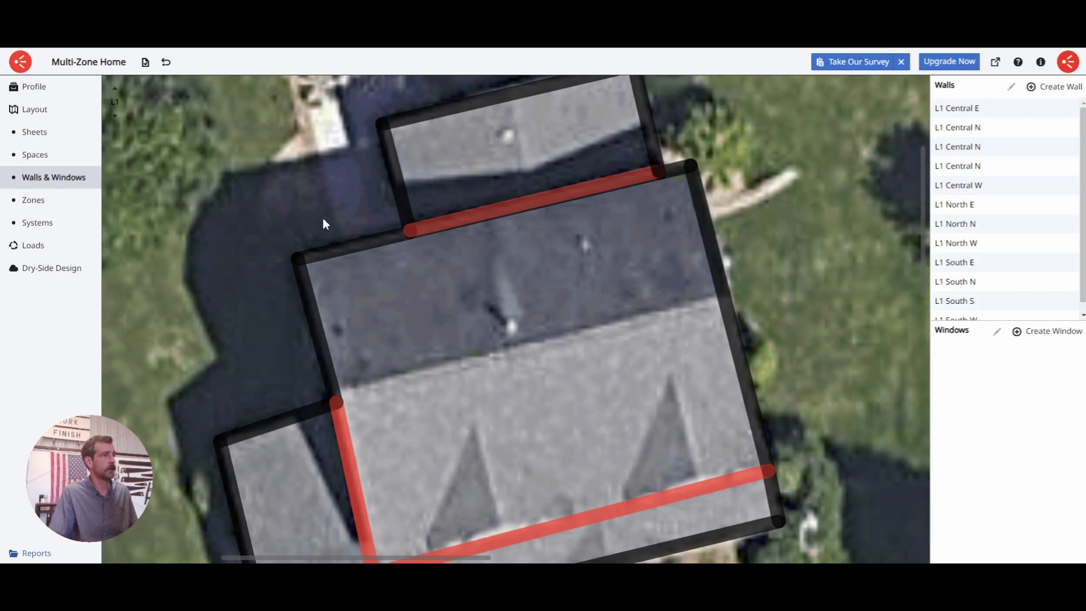
{"action": "right_click", "coordinate": [451, 221]}
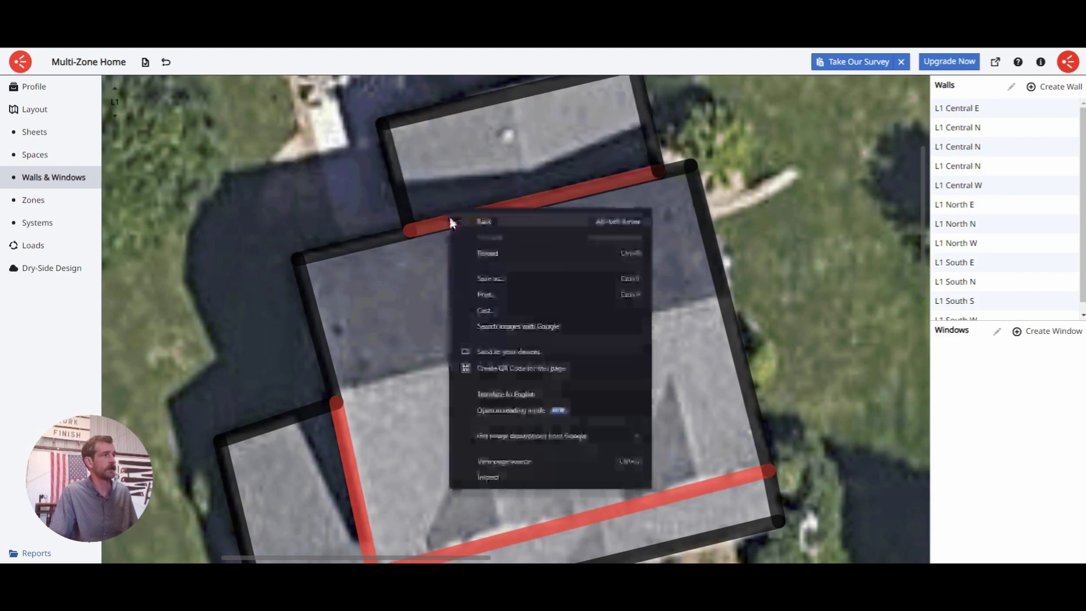
{"action": "left_click", "coordinate": [429, 242]}
{"action": "left_click", "coordinate": [443, 238]}
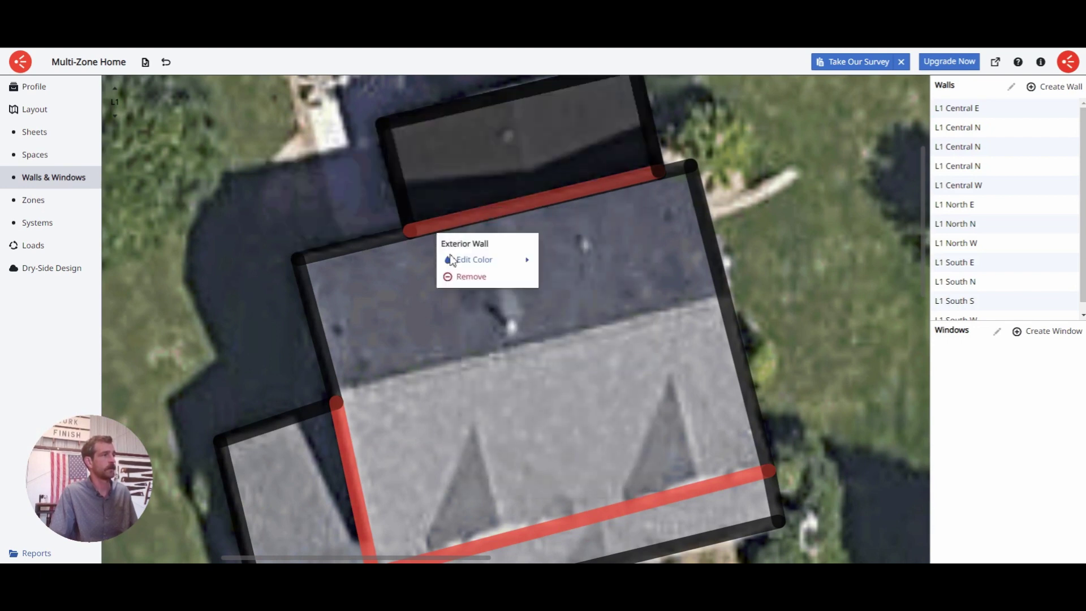
{"action": "left_click", "coordinate": [457, 273]}
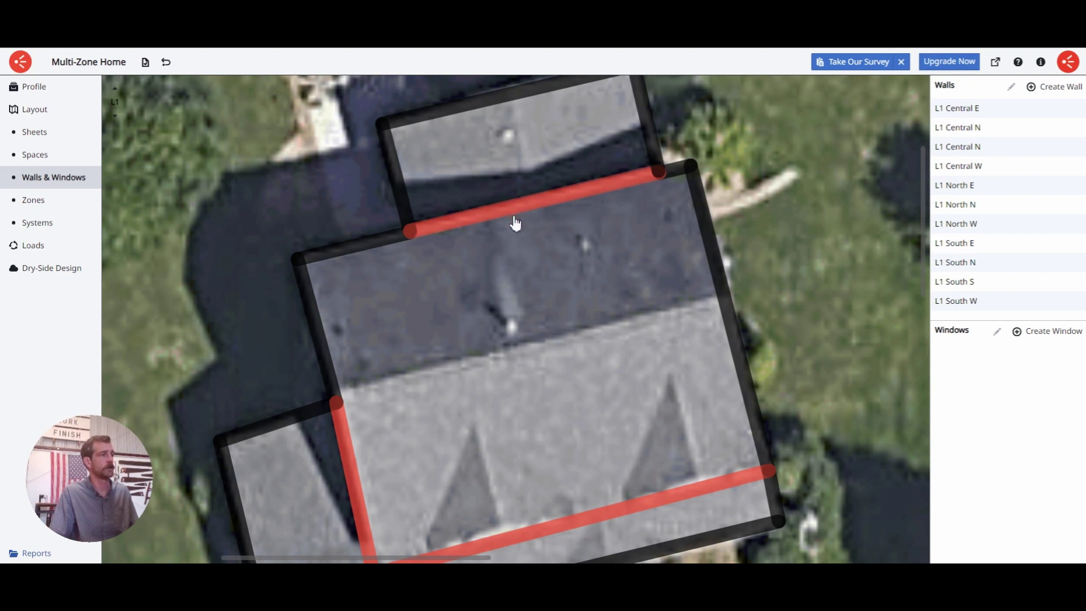
{"action": "scroll", "coordinate": [527, 283], "scroll_direction": "down", "scroll_amount": 5}
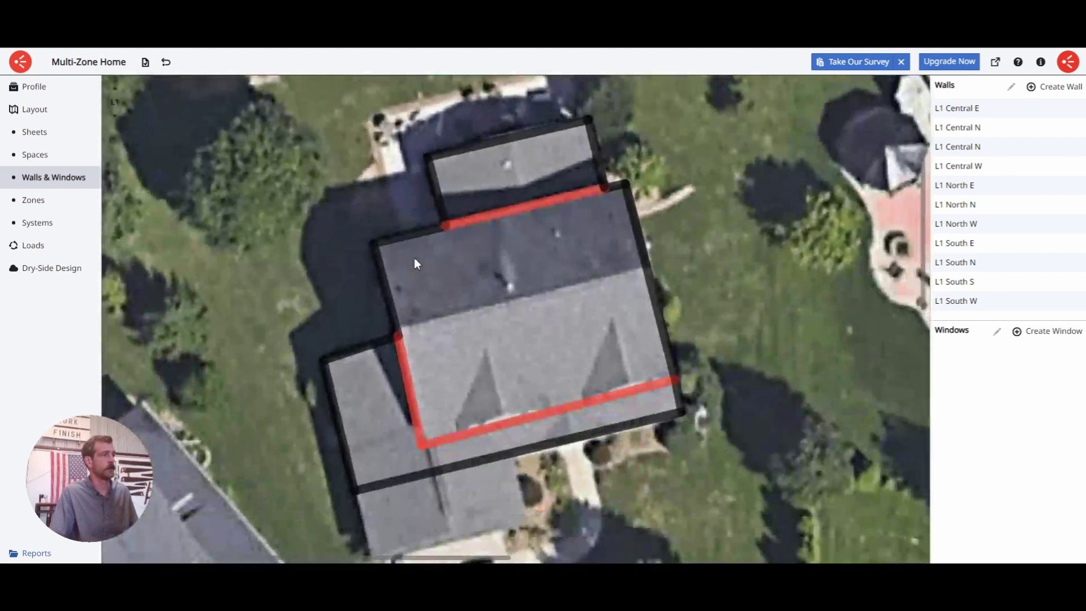
Change the L1 exterior wall color to red and recentre the plan.
{"action": "left_click", "coordinate": [476, 123]}
{"action": "mouse_move", "coordinate": [525, 147]}
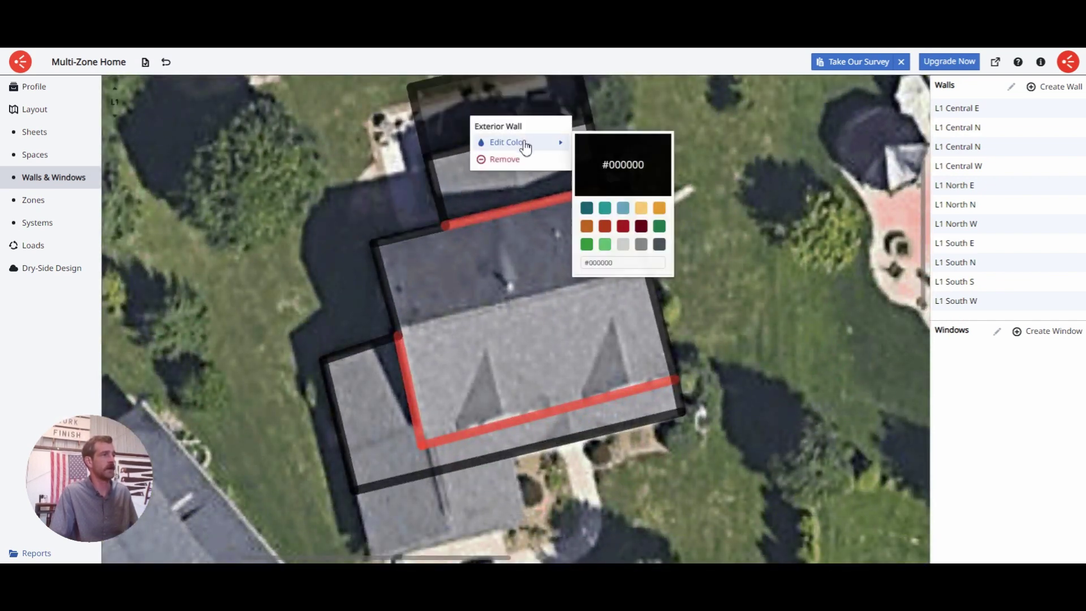
{"action": "left_click", "coordinate": [625, 226]}
{"action": "left_click_drag", "start_coordinate": [609, 277], "coordinate": [598, 331]}
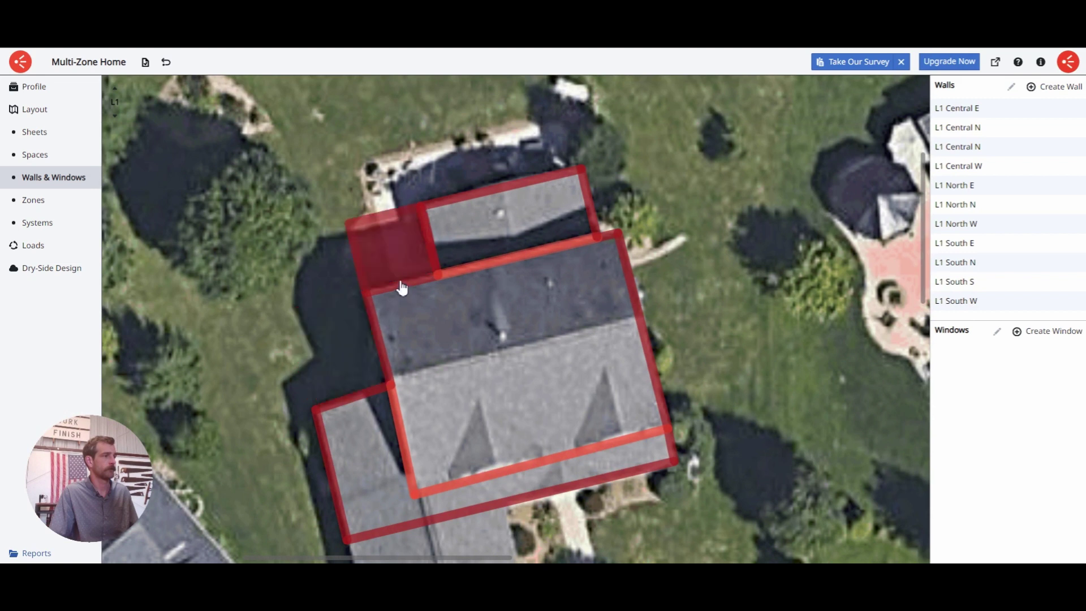
{"action": "left_click_drag", "start_coordinate": [302, 283], "coordinate": [327, 229]}
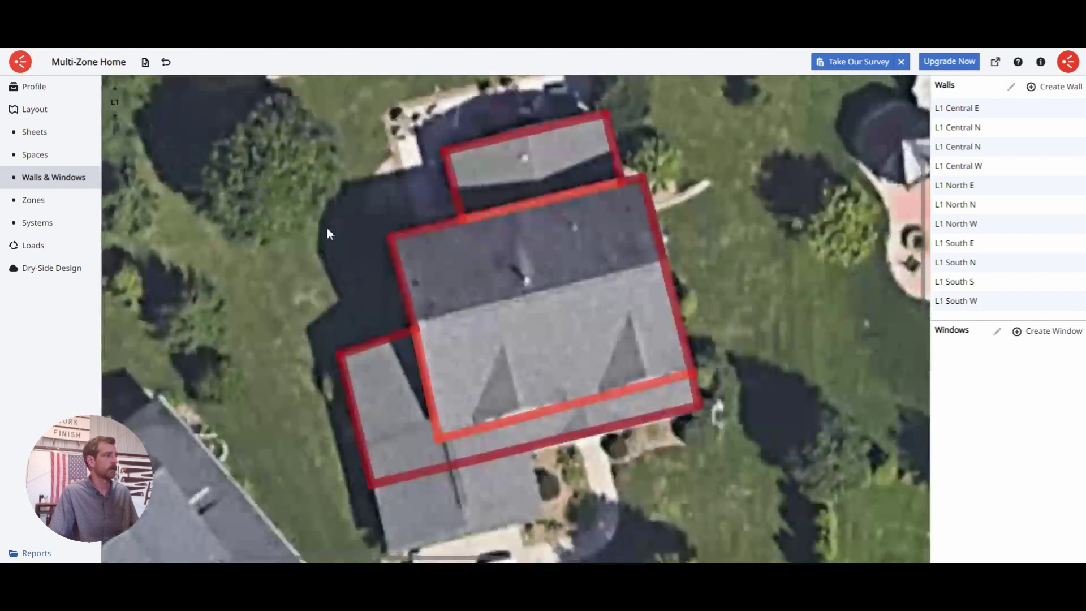
Add Wood Framed & Other Walls L2 N, E, S and W on level L2, then show L1 again.
{"action": "left_click", "coordinate": [122, 90]}
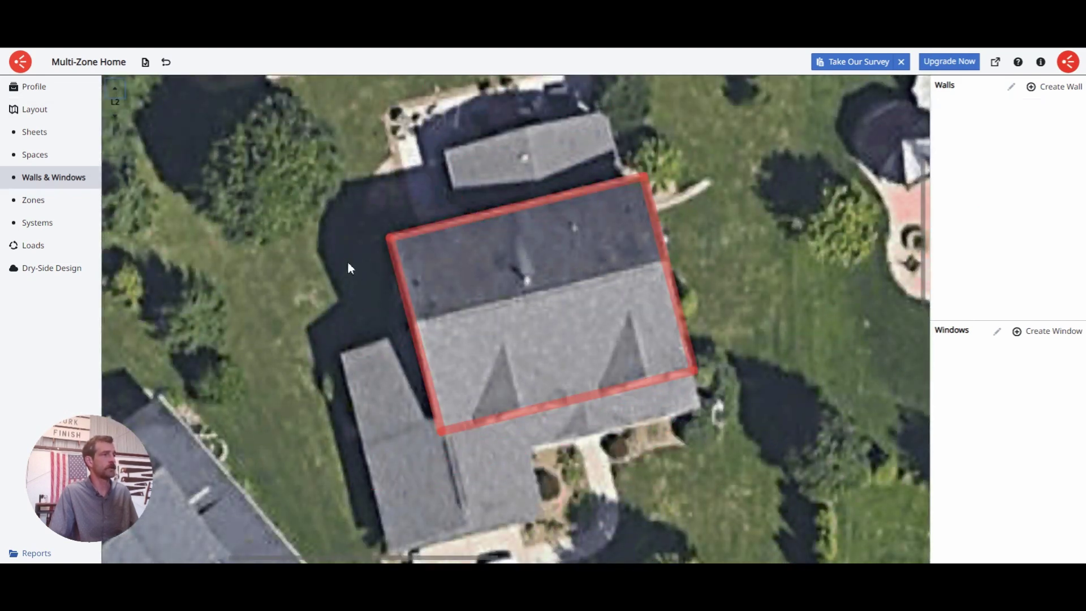
{"action": "left_click", "coordinate": [1050, 88]}
{"action": "left_click", "coordinate": [447, 290]}
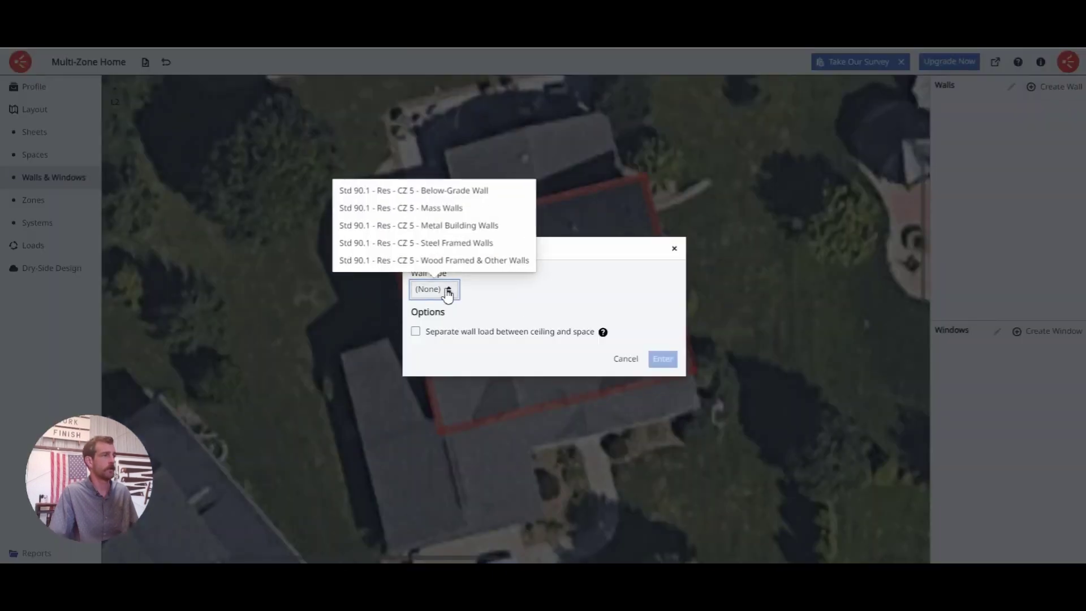
{"action": "left_click", "coordinate": [463, 261]}
{"action": "left_click", "coordinate": [662, 362]}
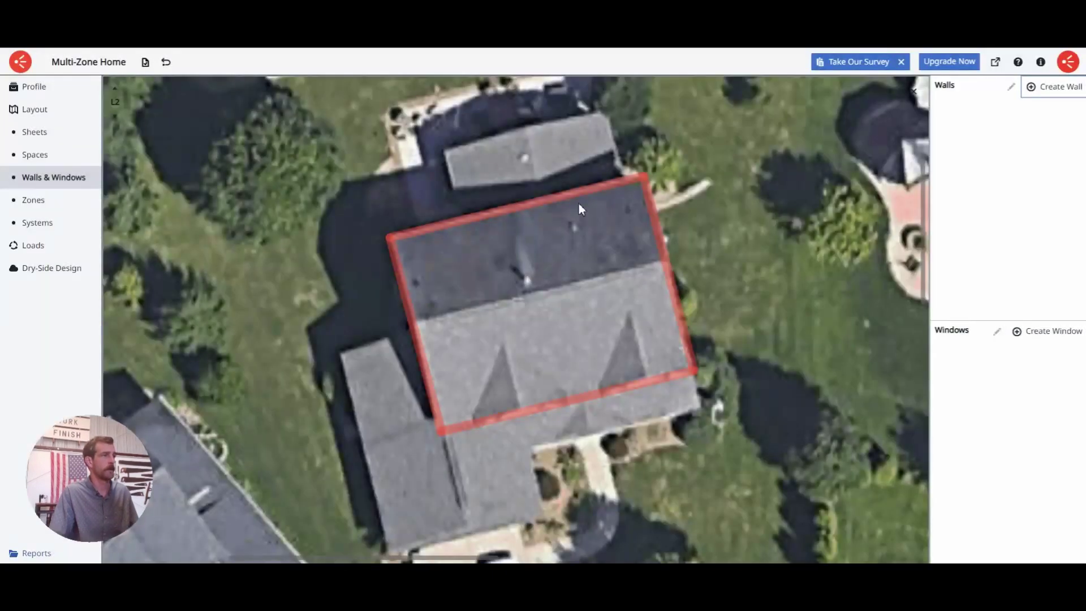
{"action": "left_click", "coordinate": [580, 203]}
{"action": "left_click", "coordinate": [696, 266]}
{"action": "left_click", "coordinate": [651, 390]}
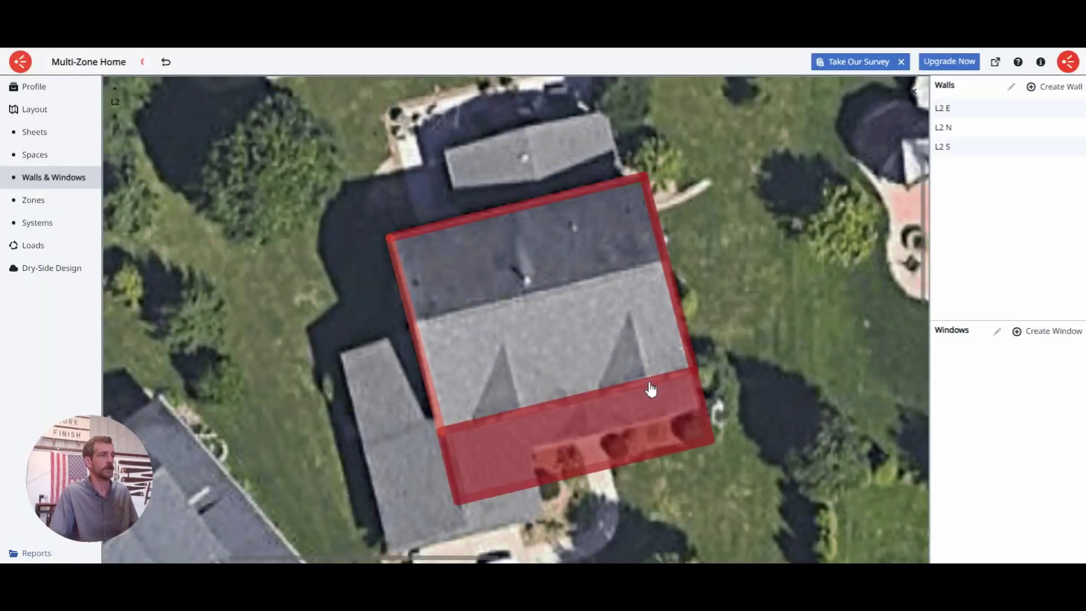
{"action": "left_click", "coordinate": [430, 371]}
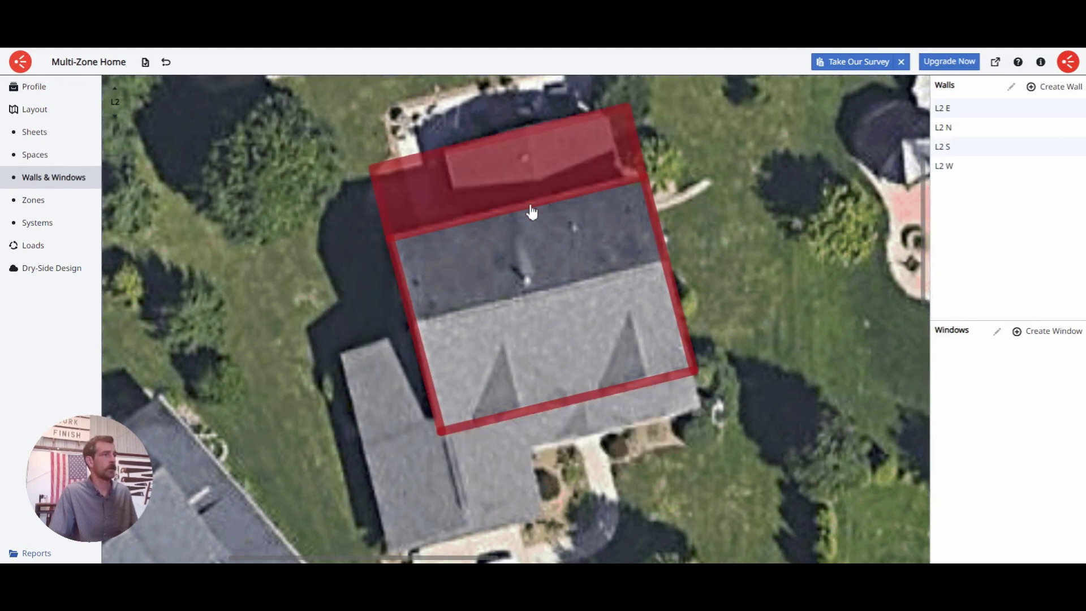
{"action": "left_click", "coordinate": [115, 116]}
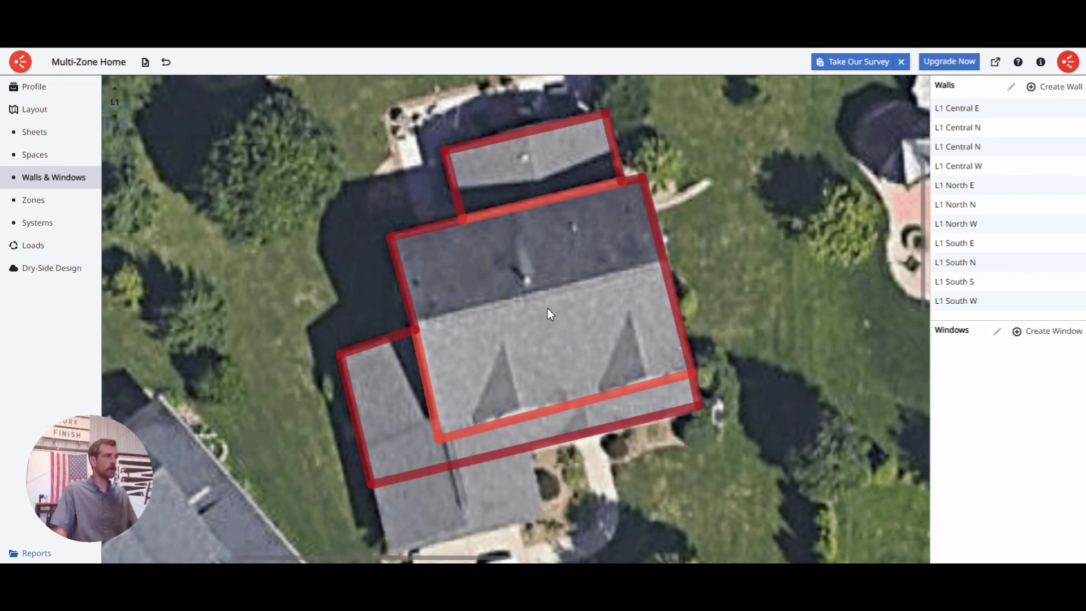
Pan the wall plan slightly to recentre the house.
{"action": "left_click_drag", "start_coordinate": [547, 308], "coordinate": [568, 316]}
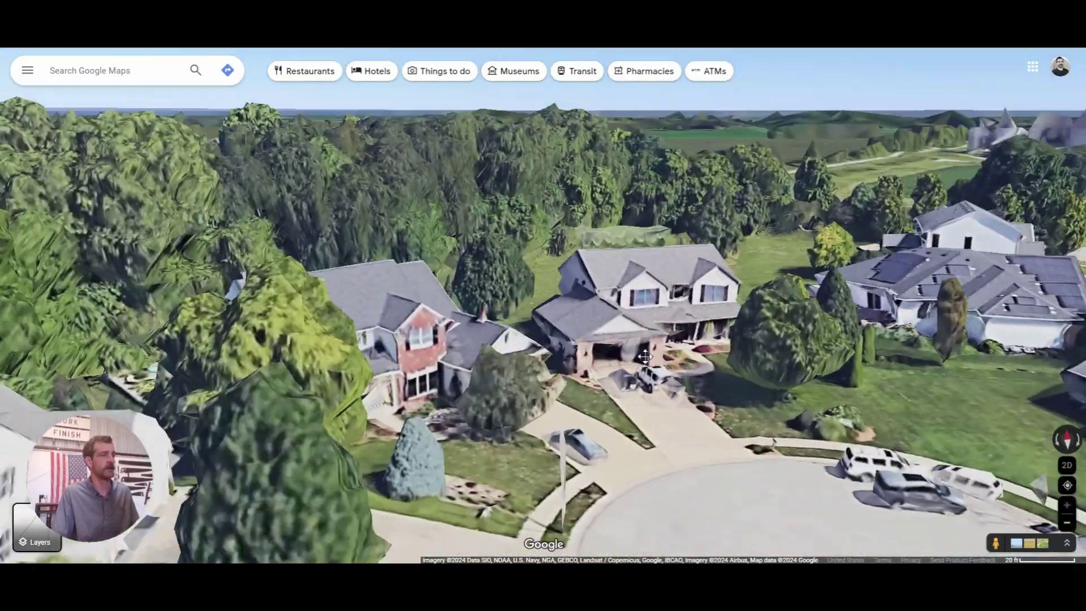
Tilt the Google Maps 3D view to near overhead and orbit around the house.
{"action": "left_click_drag", "start_coordinate": [645, 357], "coordinate": [686, 358]}
{"action": "left_click_drag", "start_coordinate": [730, 391], "coordinate": [651, 373]}
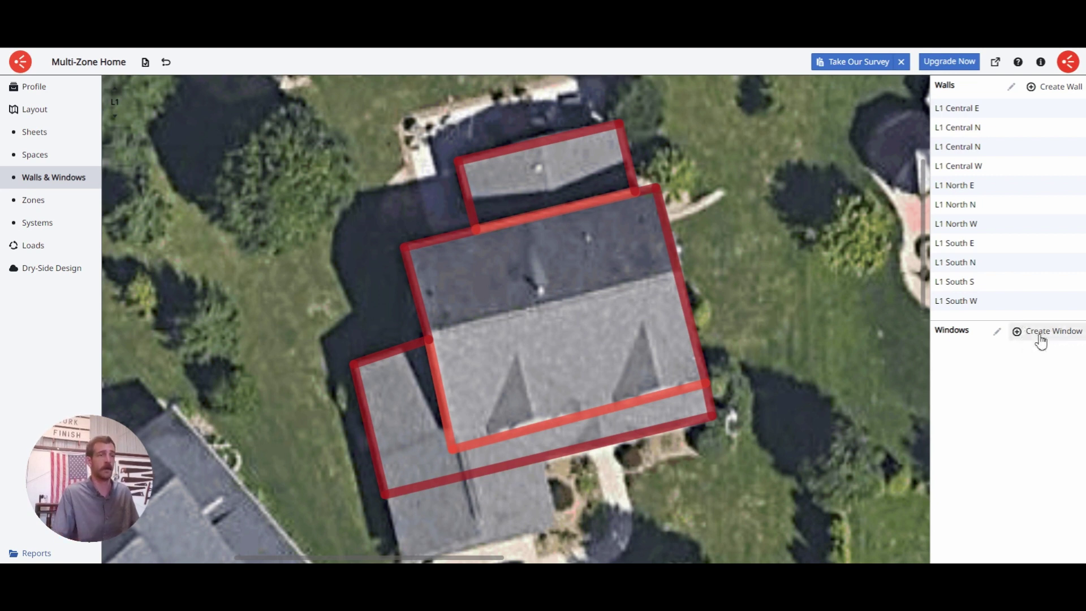
Set up a 3 ft wide, 5 ft high Std 90.1 CZ 5 Fixed Window.
{"action": "left_click", "coordinate": [1042, 340]}
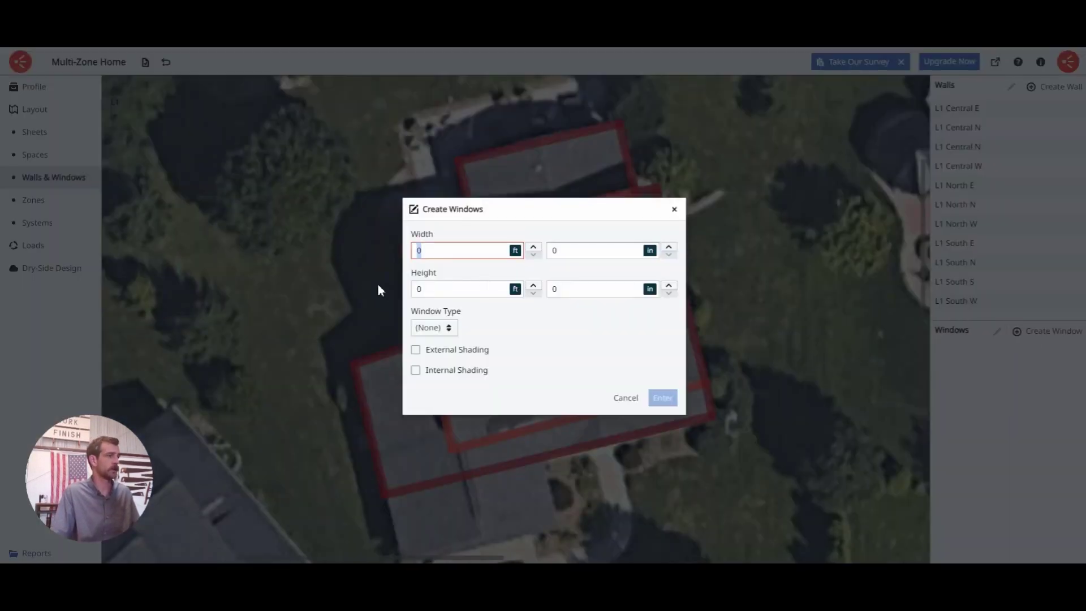
{"action": "type", "text": "3"}
{"action": "left_click", "coordinate": [439, 291]}
{"action": "type", "text": "5"}
{"action": "left_click", "coordinate": [433, 327]}
{"action": "left_click", "coordinate": [469, 288]}
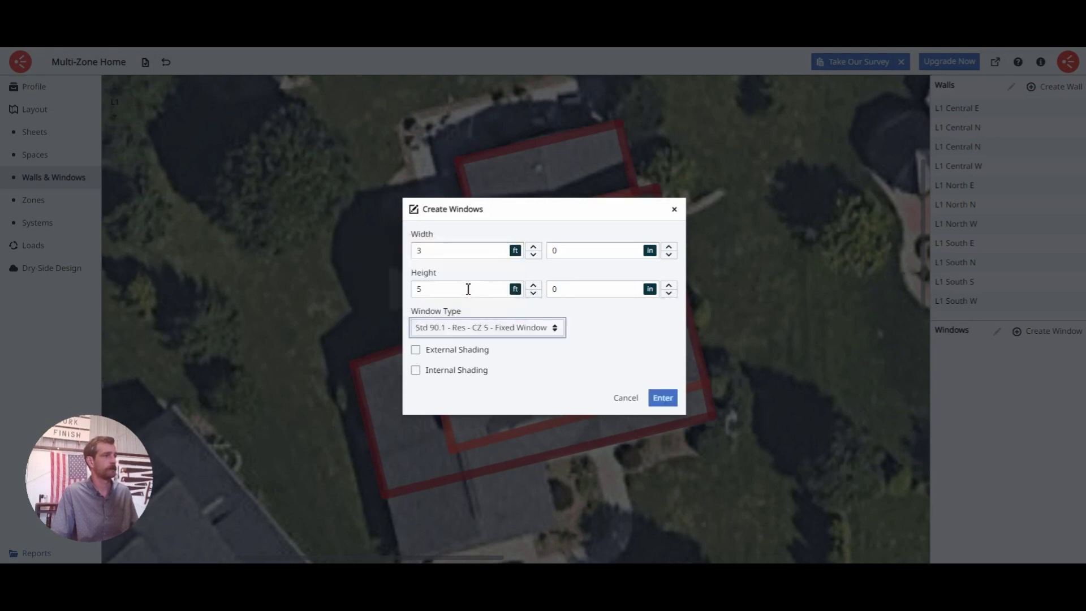
{"action": "left_click", "coordinate": [662, 399]}
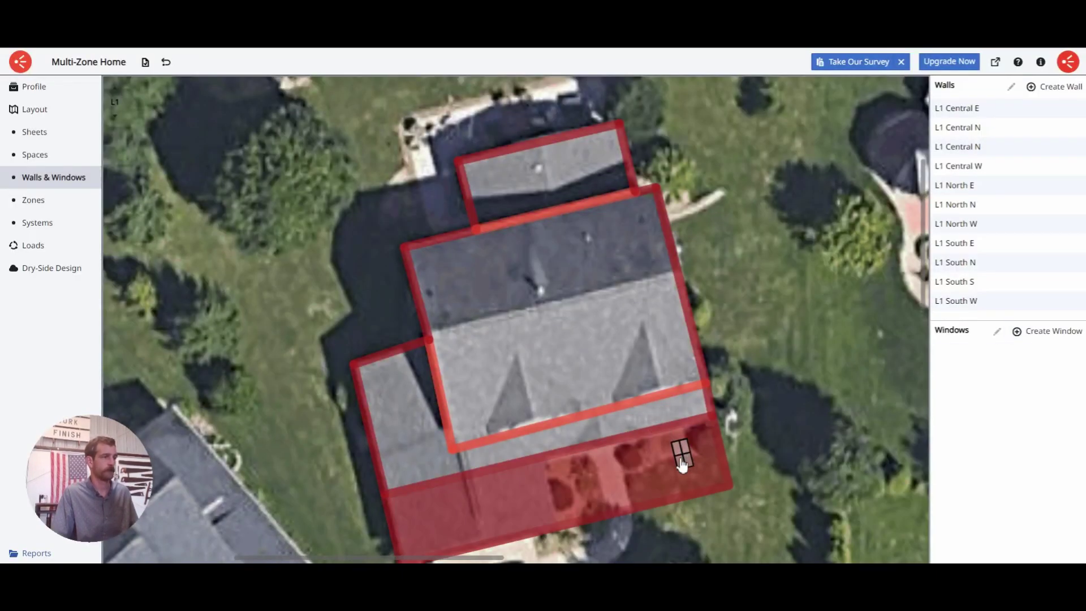
Place eleven windows across the L1 south, west, north and east walls.
{"action": "left_click", "coordinate": [683, 462]}
{"action": "left_click", "coordinate": [662, 463]}
{"action": "left_click", "coordinate": [570, 482]}
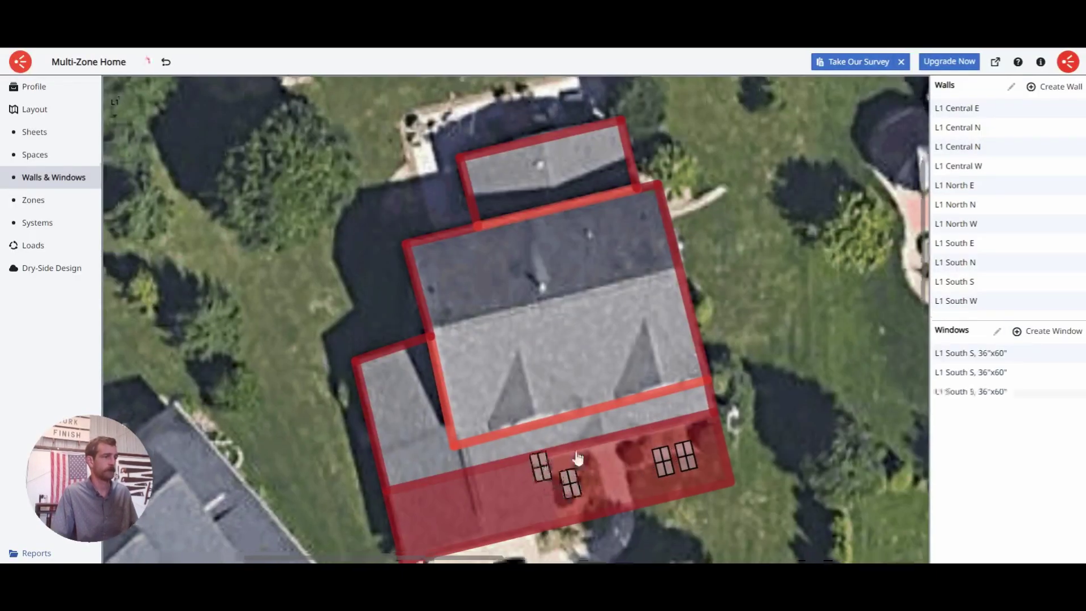
{"action": "left_click", "coordinate": [450, 399]}
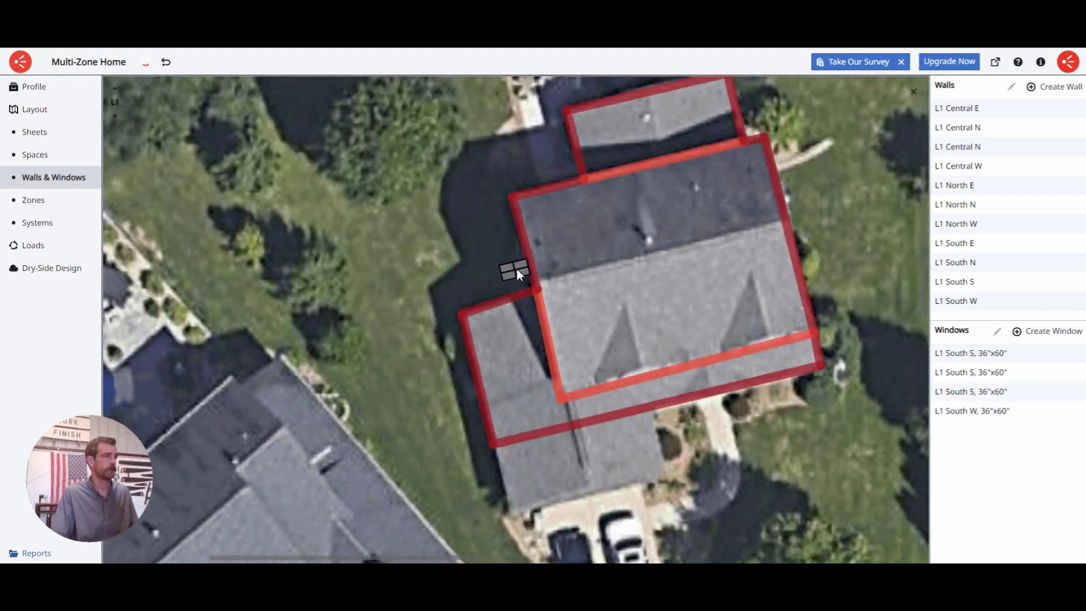
{"action": "left_click", "coordinate": [509, 266]}
{"action": "left_click", "coordinate": [498, 246]}
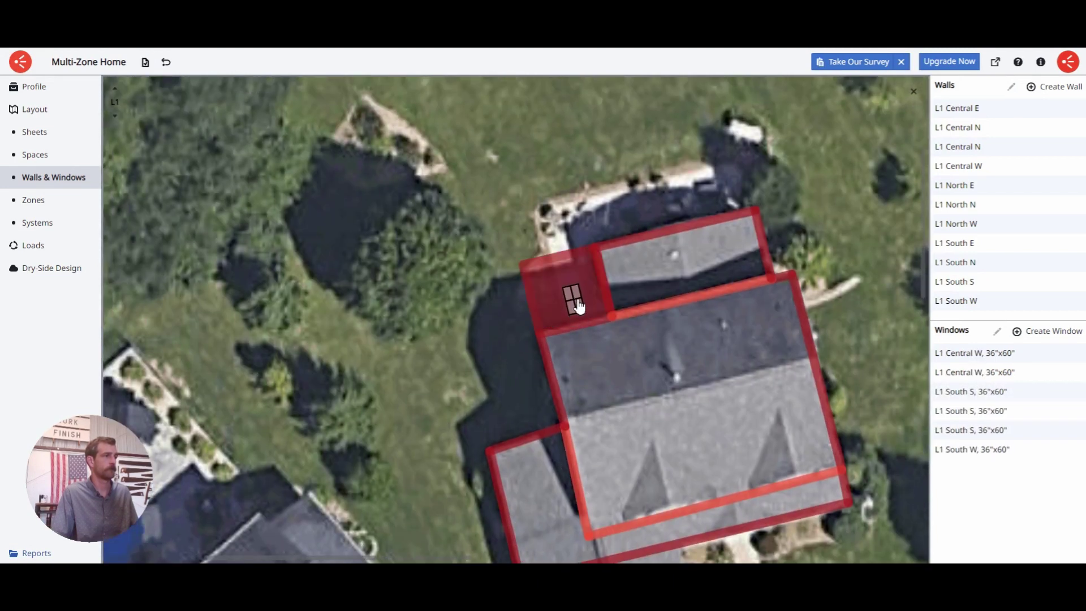
{"action": "left_click", "coordinate": [577, 306]}
{"action": "left_click", "coordinate": [658, 207]}
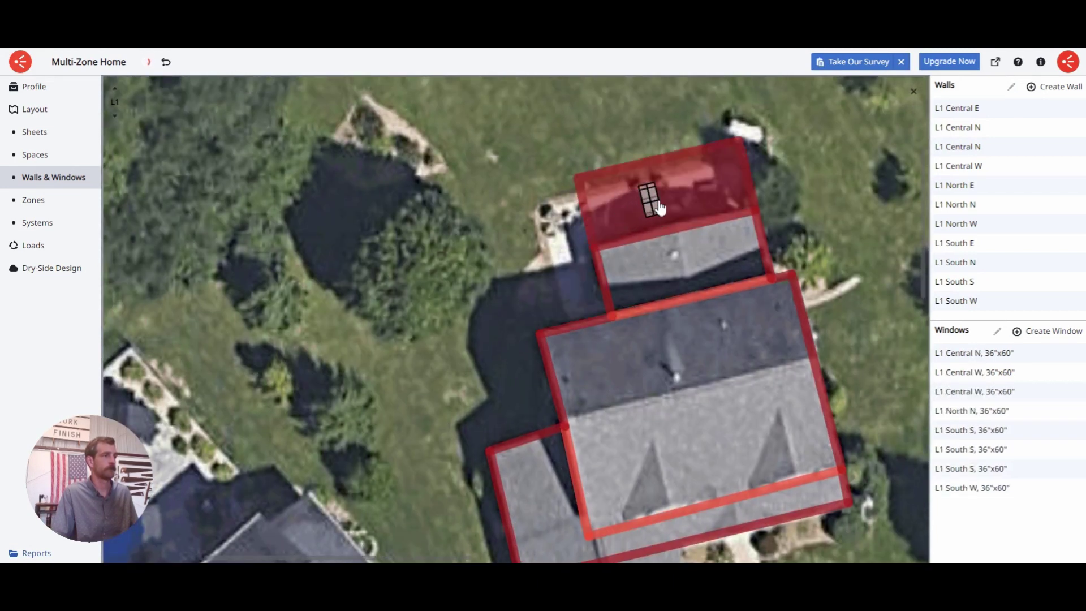
{"action": "left_click", "coordinate": [665, 195]}
{"action": "left_click", "coordinate": [721, 194]}
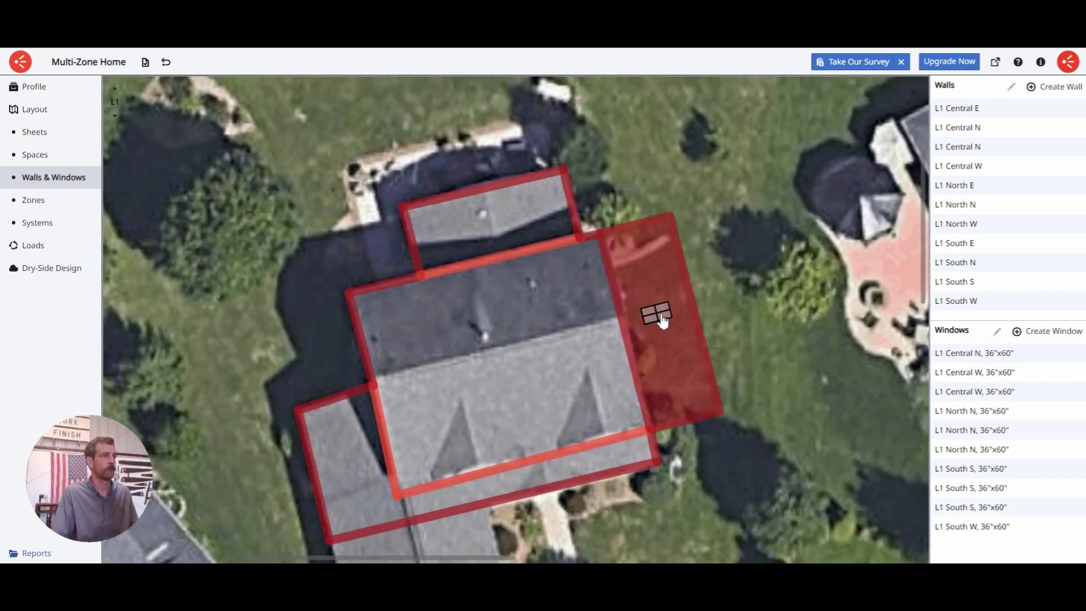
{"action": "left_click", "coordinate": [651, 312]}
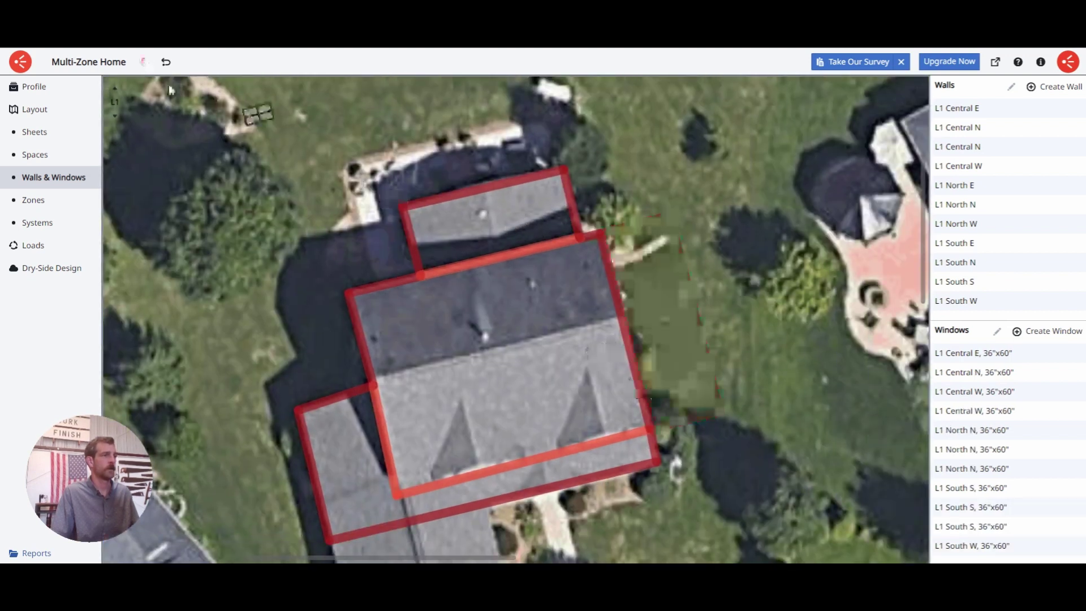
On level L2, place 36"x60" windows on the east and south walls.
{"action": "left_click", "coordinate": [115, 88]}
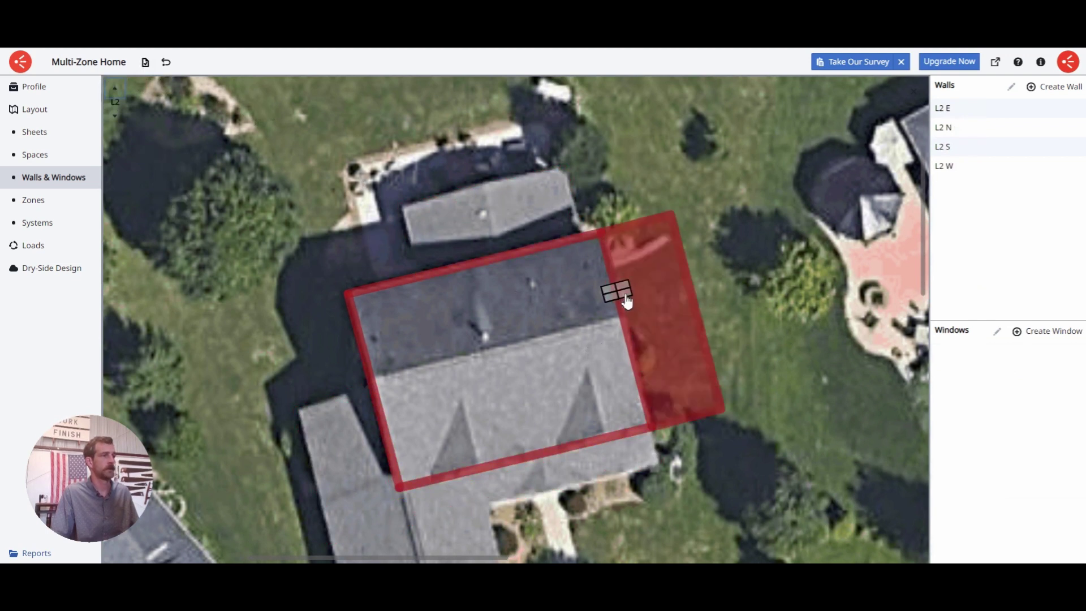
{"action": "left_click", "coordinate": [654, 311]}
{"action": "left_click", "coordinate": [624, 322]}
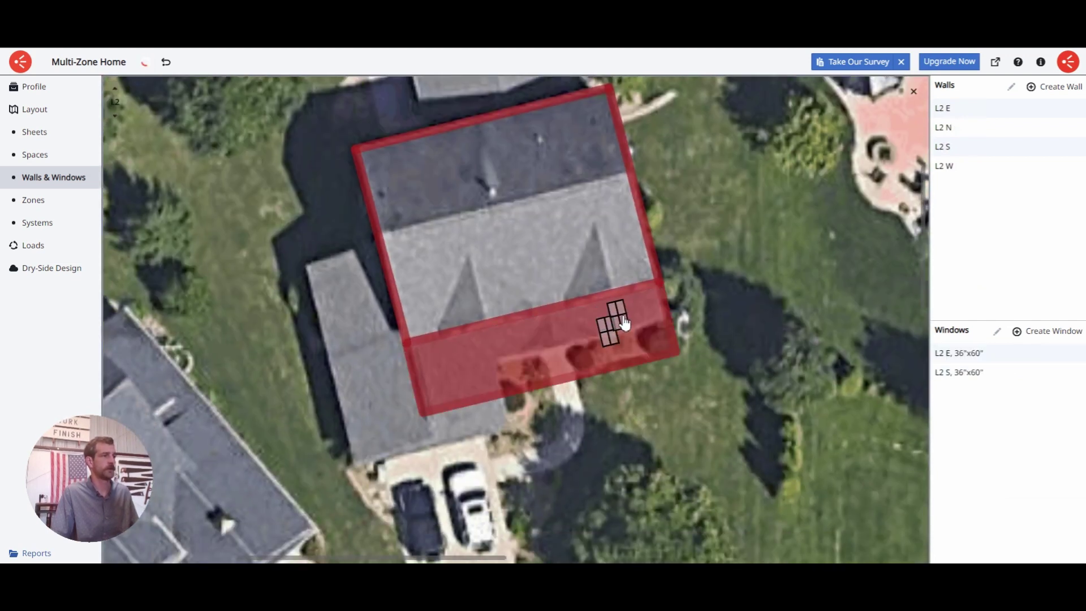
{"action": "left_click", "coordinate": [627, 324]}
{"action": "left_click", "coordinate": [502, 364]}
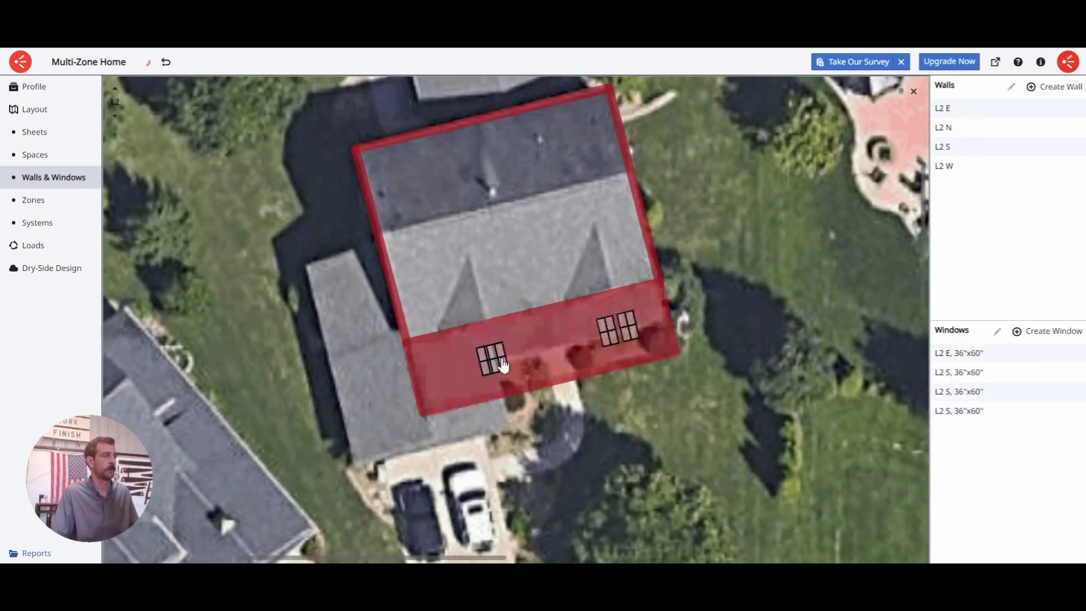
{"action": "left_click", "coordinate": [508, 363]}
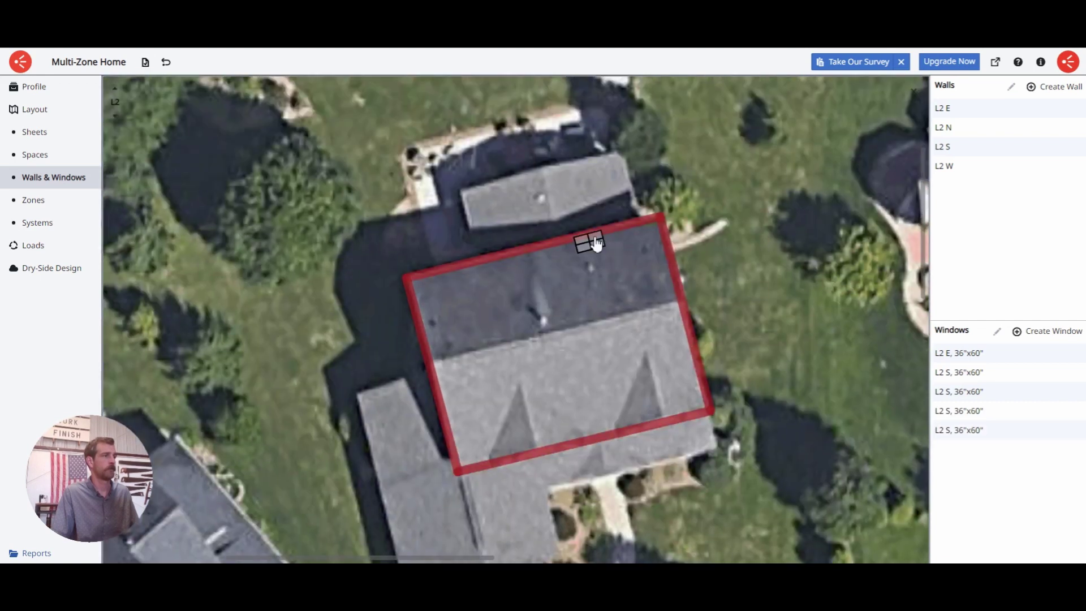
Add windows along the L2 north wall and three on the west wall, then show L1.
{"action": "left_click", "coordinate": [605, 196]}
{"action": "left_click", "coordinate": [584, 199]}
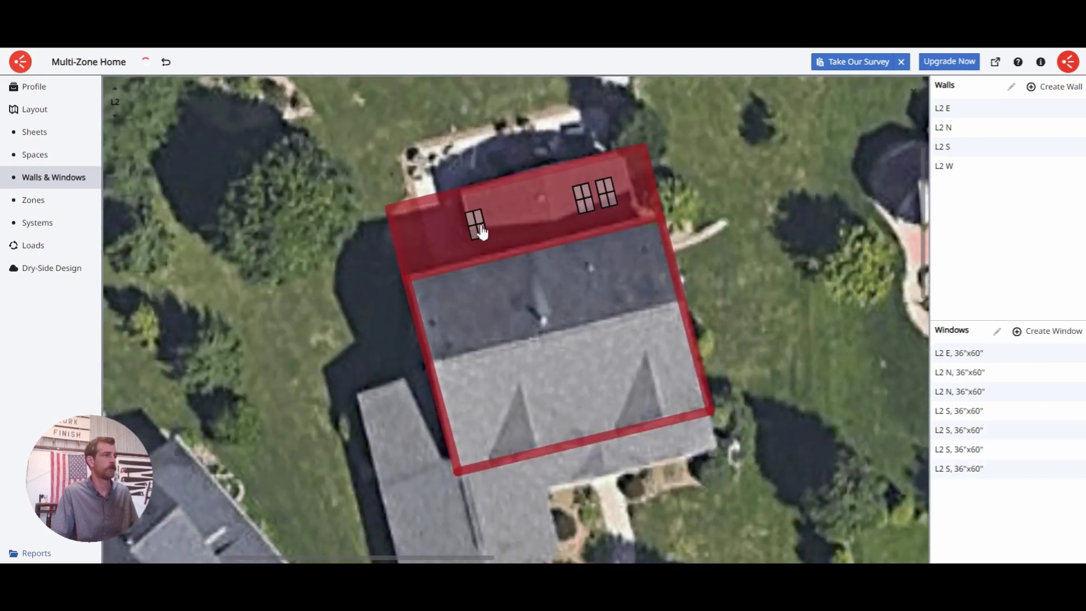
{"action": "left_click", "coordinate": [478, 227]}
{"action": "left_click", "coordinate": [450, 231]}
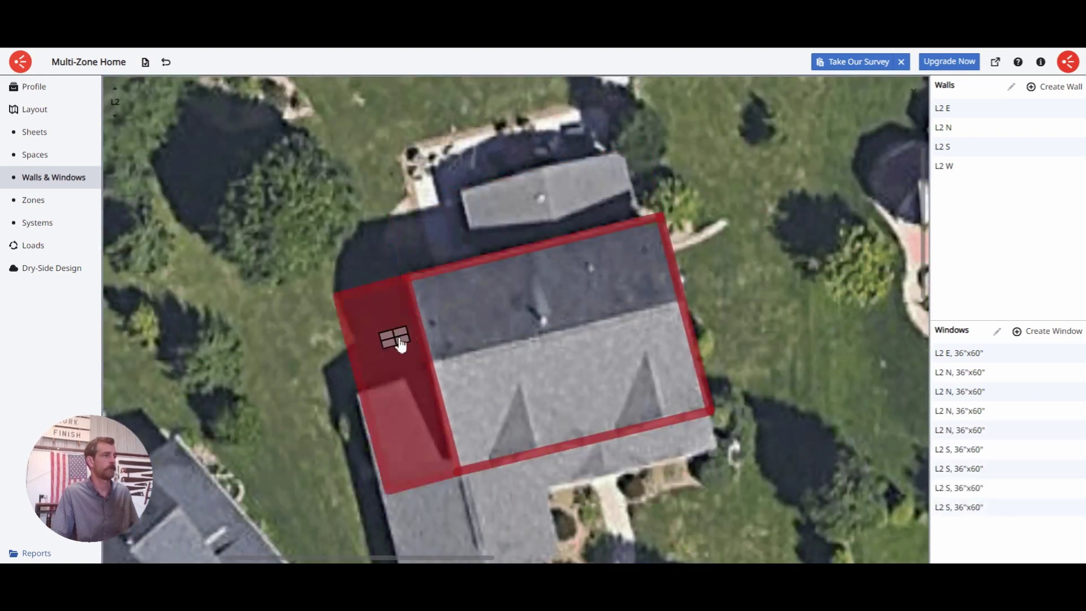
{"action": "left_click", "coordinate": [399, 342]}
{"action": "left_click", "coordinate": [398, 376]}
{"action": "left_click", "coordinate": [410, 432]}
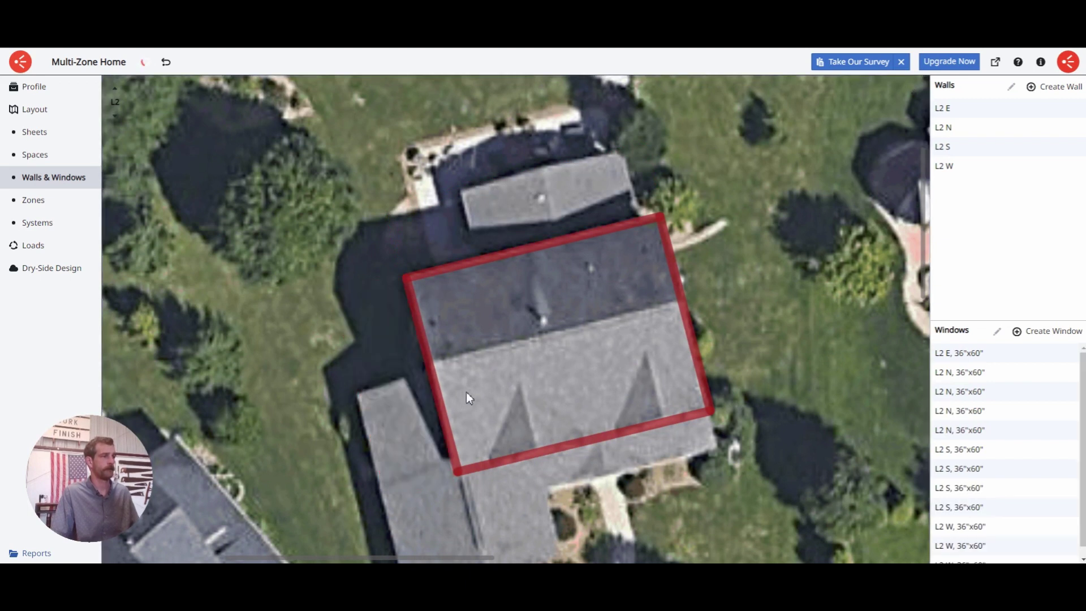
{"action": "scroll", "coordinate": [467, 392], "scroll_direction": "down", "scroll_amount": 2}
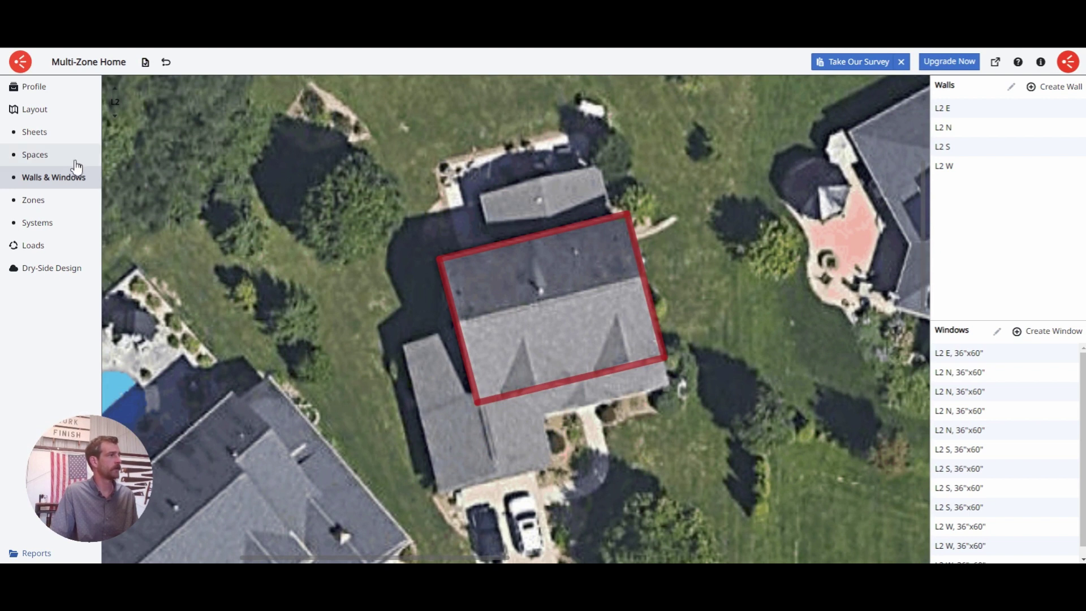
{"action": "left_click", "coordinate": [115, 116]}
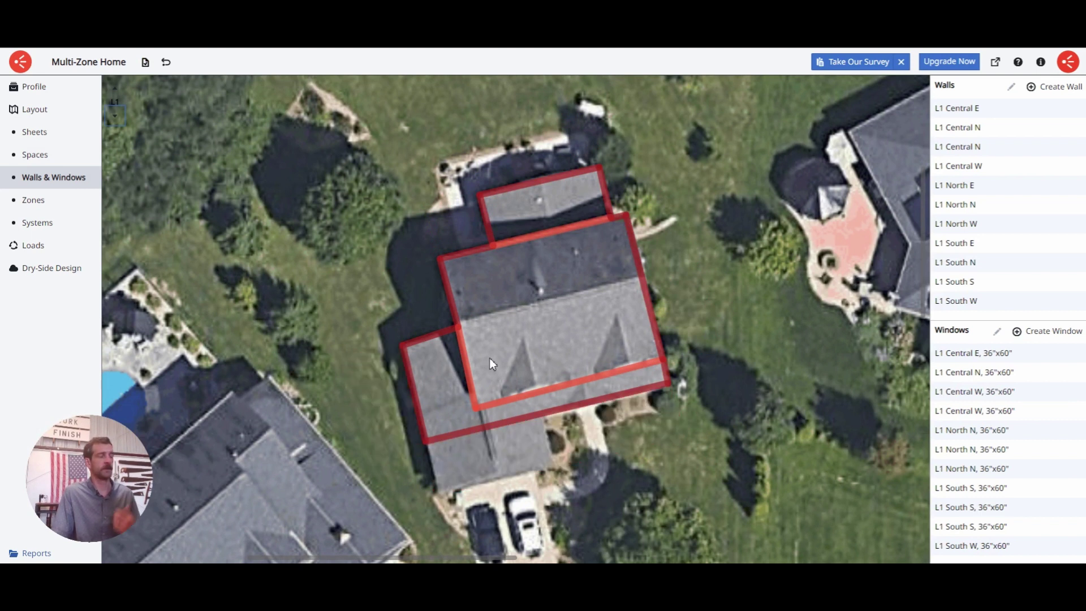
Create a zone named Level 1 coloured teal.
{"action": "left_click", "coordinate": [49, 204]}
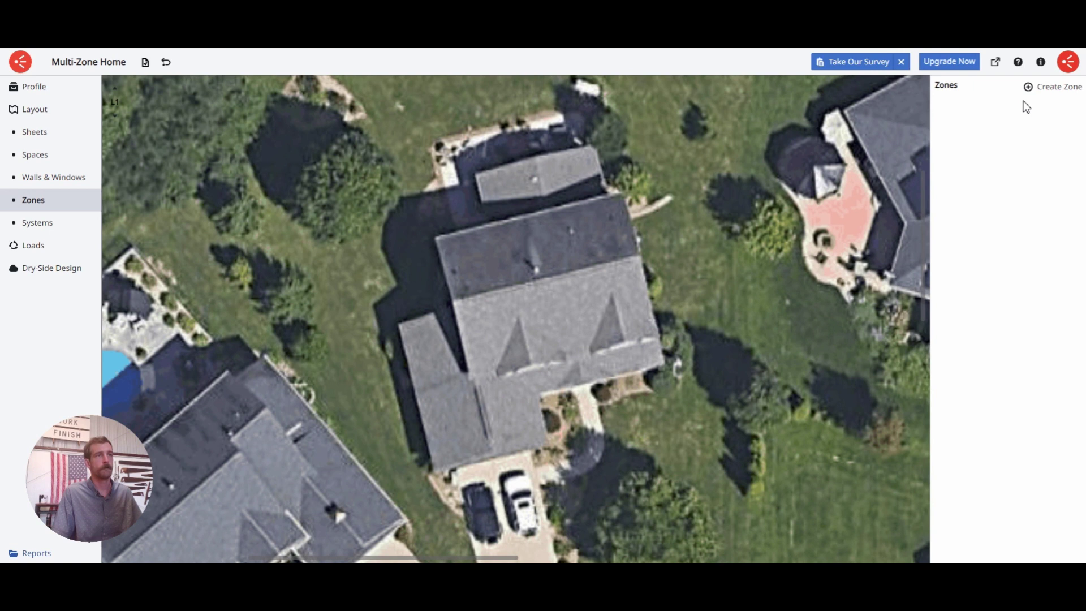
{"action": "left_click", "coordinate": [1047, 88]}
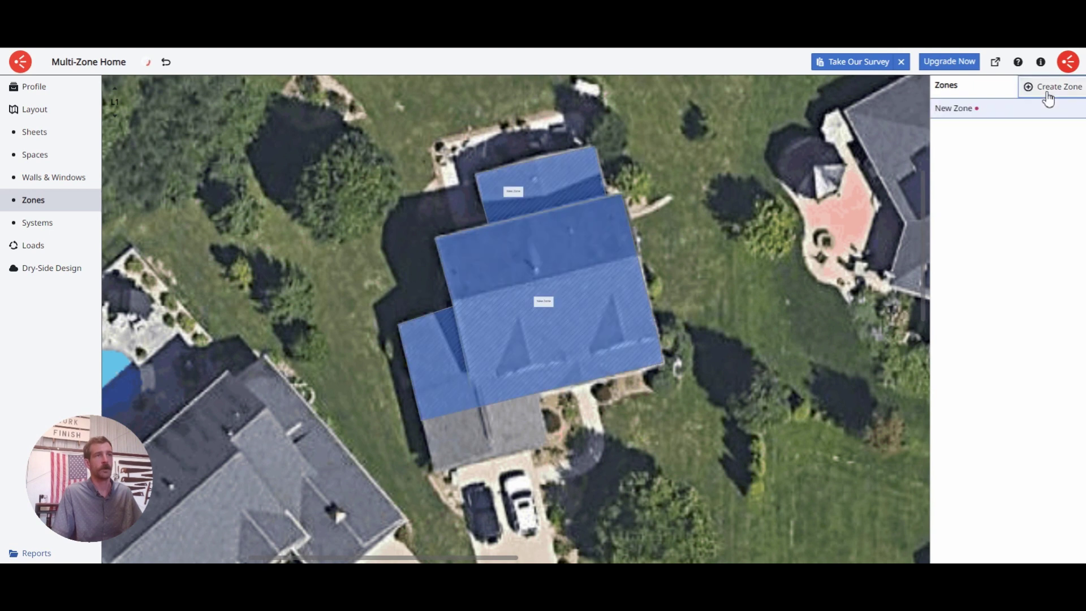
{"action": "left_click", "coordinate": [995, 111]}
{"action": "key", "text": "ctrl+a"}
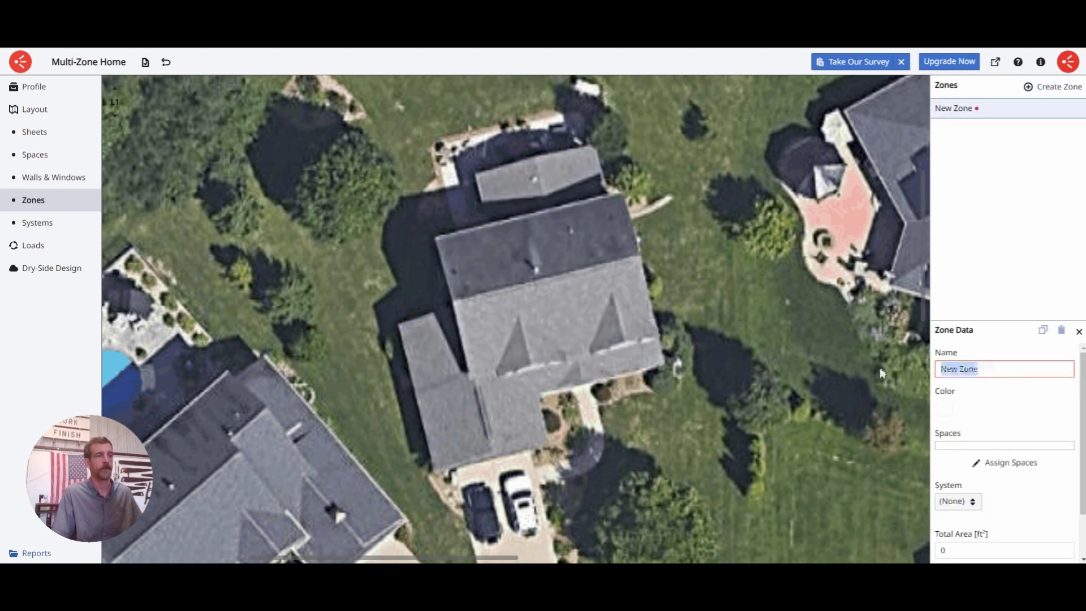
{"action": "type", "text": "Level 1"}
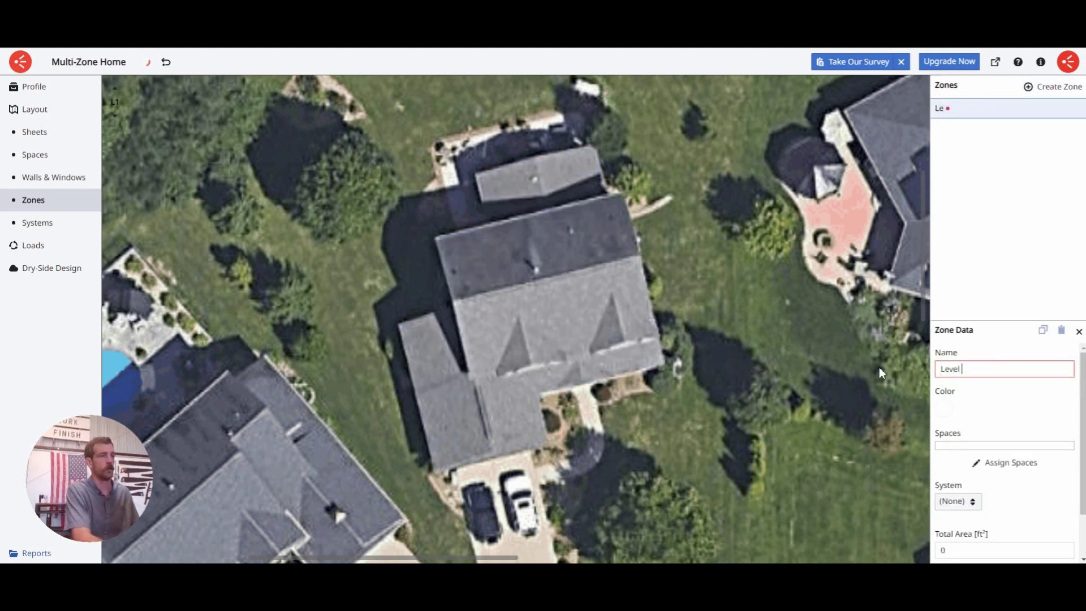
{"action": "left_click", "coordinate": [949, 408]}
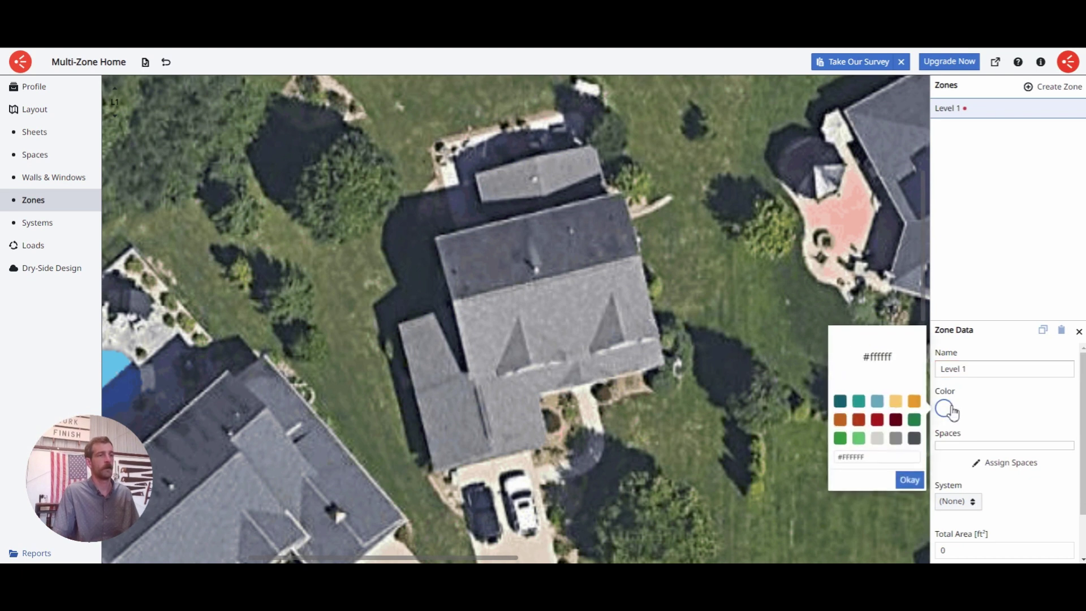
{"action": "left_click", "coordinate": [849, 408]}
{"action": "left_click", "coordinate": [983, 462]}
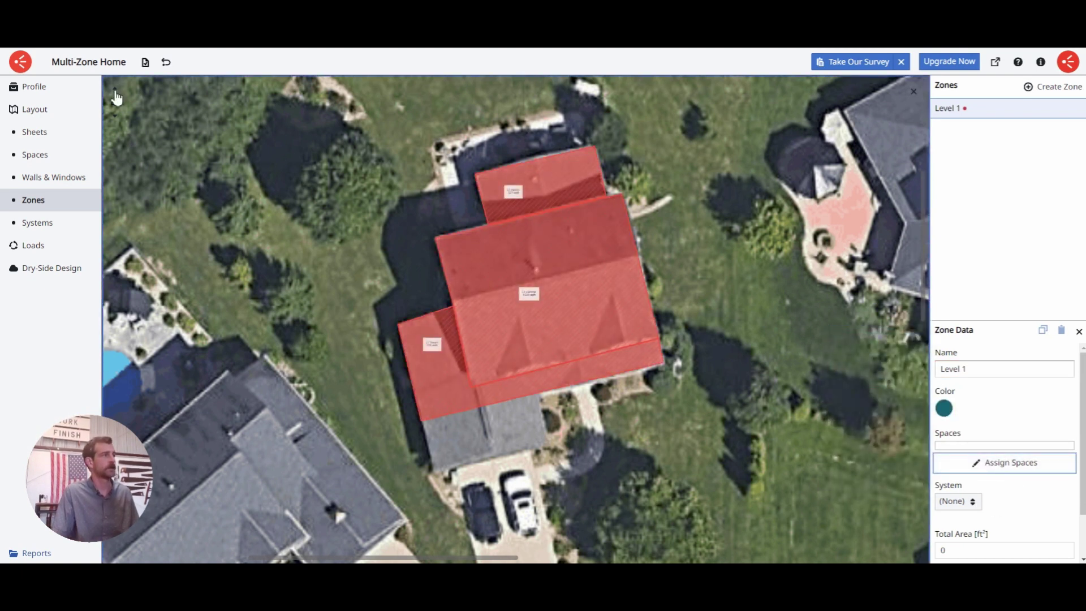
Assign the L1 North, L1 Central and L1 South spaces to Level 1.
{"action": "left_click", "coordinate": [515, 201]}
{"action": "left_click", "coordinate": [528, 296]}
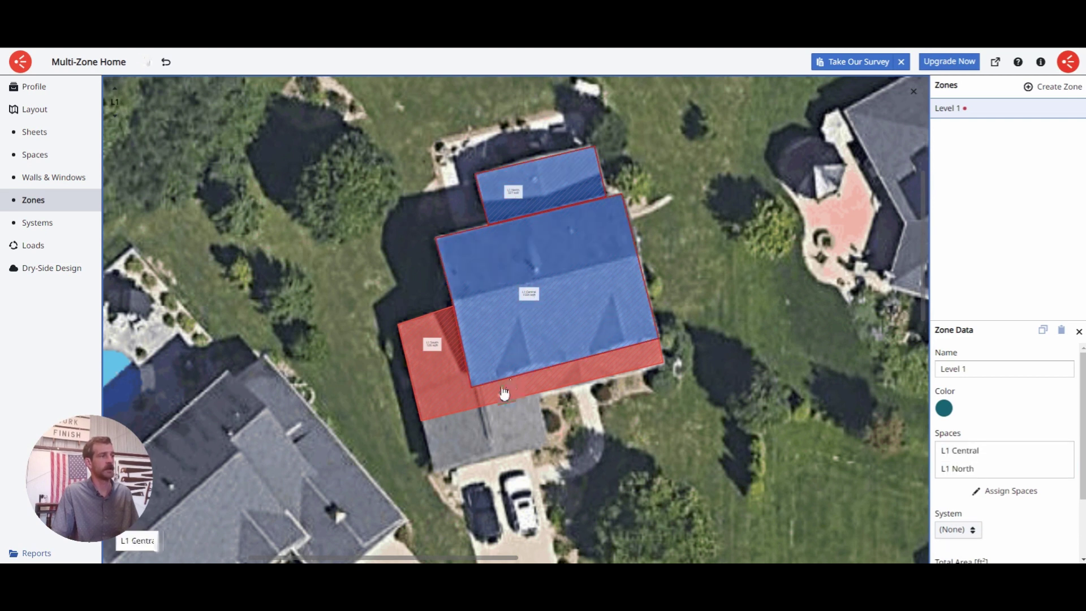
{"action": "left_click", "coordinate": [504, 392]}
{"action": "left_click", "coordinate": [664, 443]}
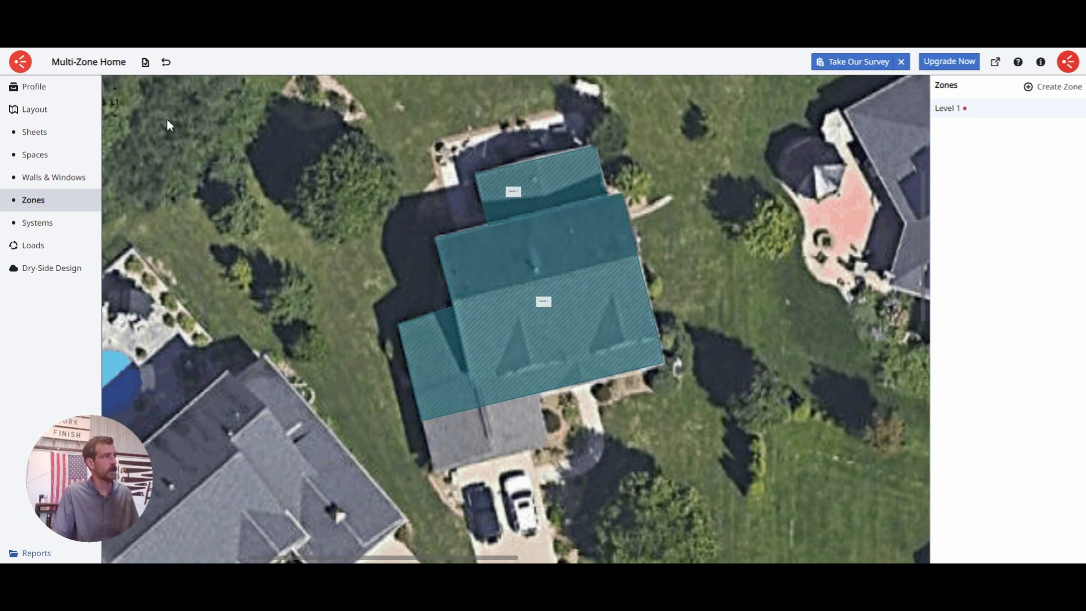
On level L2, create a second zone named Level 2.
{"action": "left_click", "coordinate": [123, 101]}
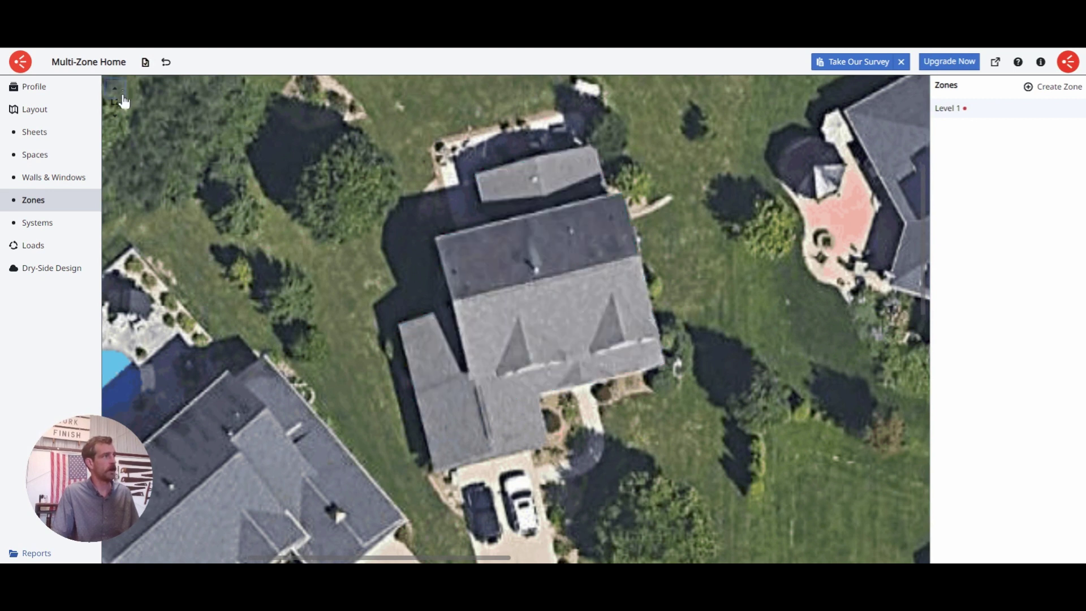
{"action": "left_click", "coordinate": [1044, 91]}
{"action": "left_click", "coordinate": [989, 133]}
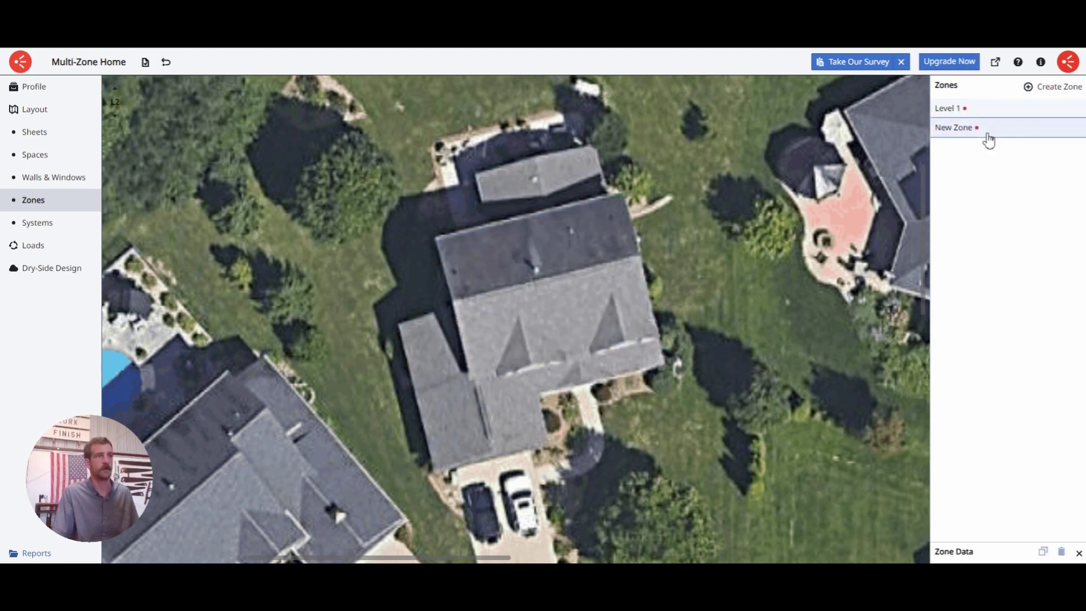
{"action": "left_click_drag", "start_coordinate": [998, 371], "coordinate": [911, 369]}
{"action": "type", "text": "C"}
{"action": "key", "text": "BackSpace"}
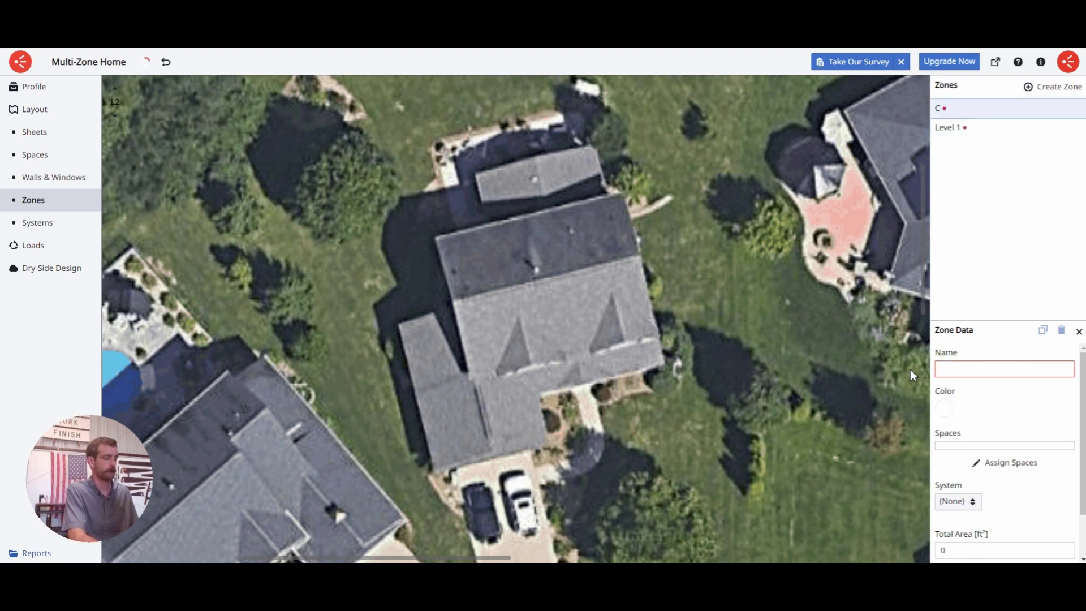
{"action": "type", "text": "Level 2"}
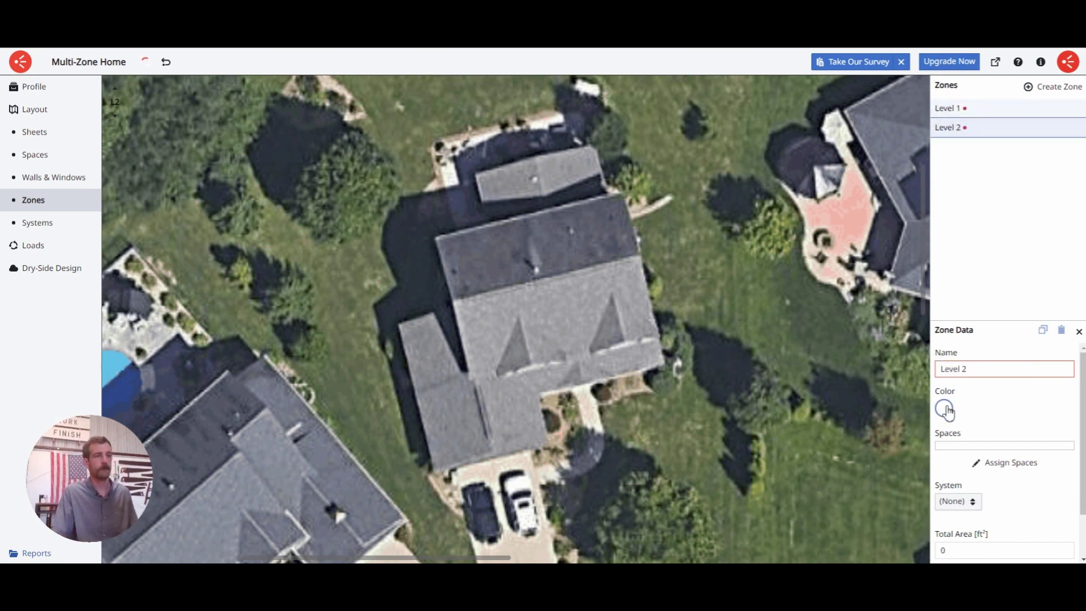
Colour the Level 2 zone red and assign the L2 space to it.
{"action": "left_click", "coordinate": [944, 408]}
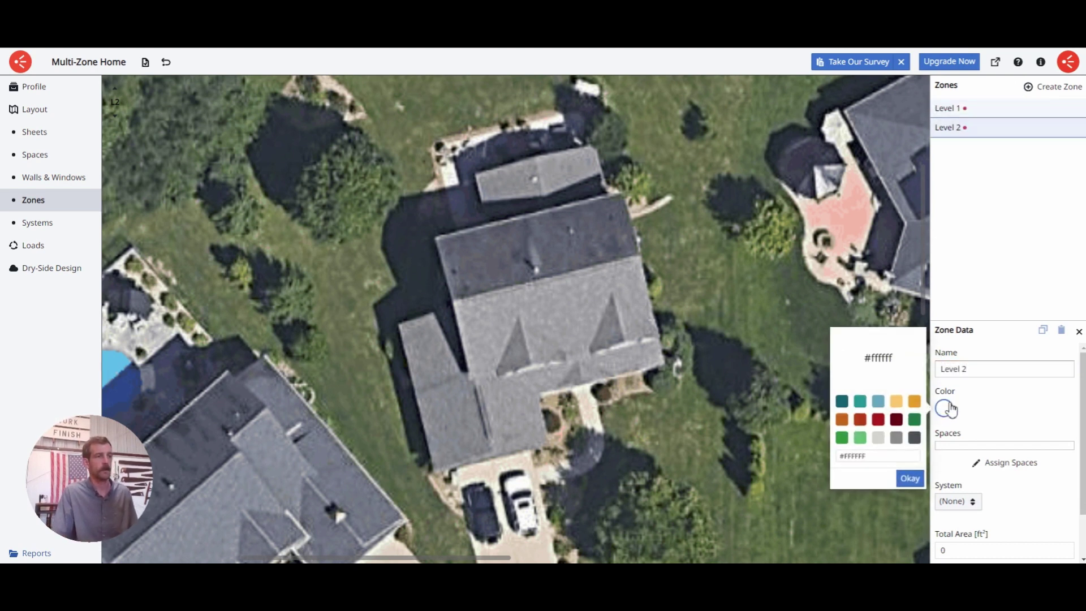
{"action": "left_click", "coordinate": [882, 424]}
{"action": "left_click", "coordinate": [989, 469]}
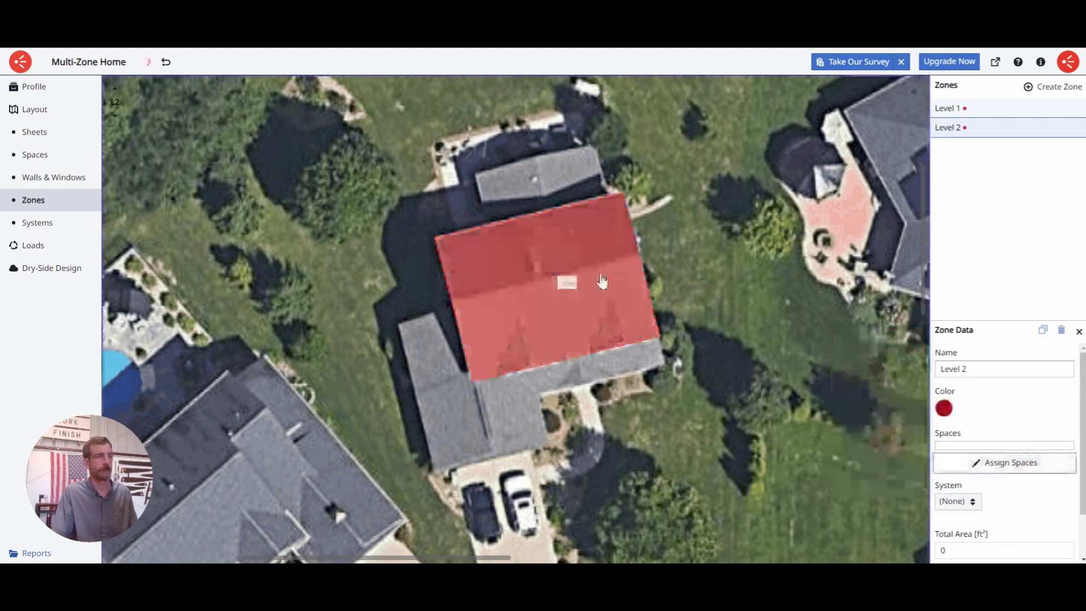
{"action": "left_click", "coordinate": [568, 283]}
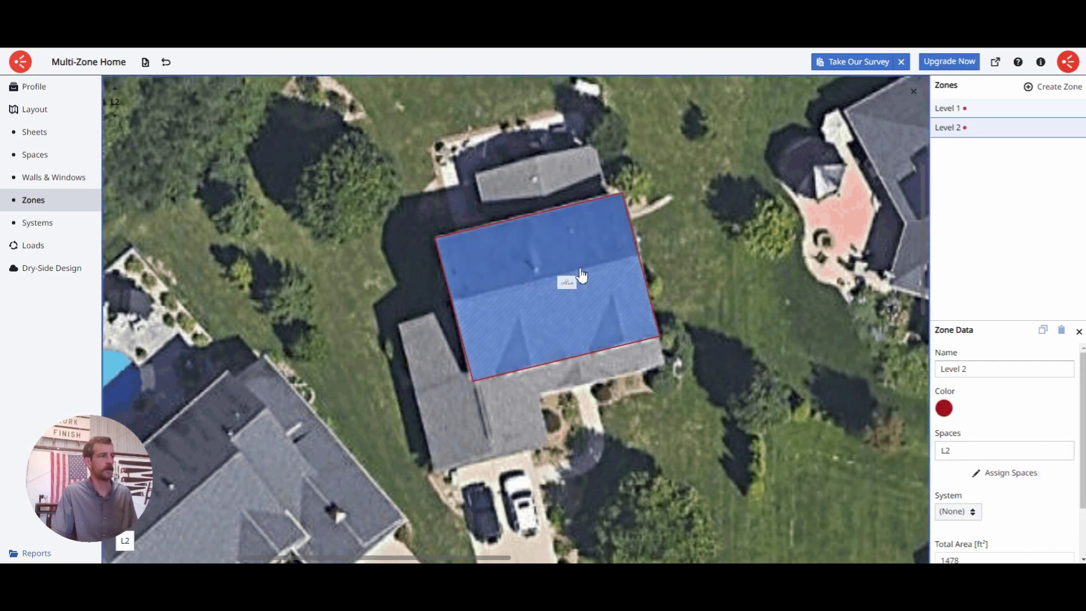
{"action": "left_click", "coordinate": [671, 260]}
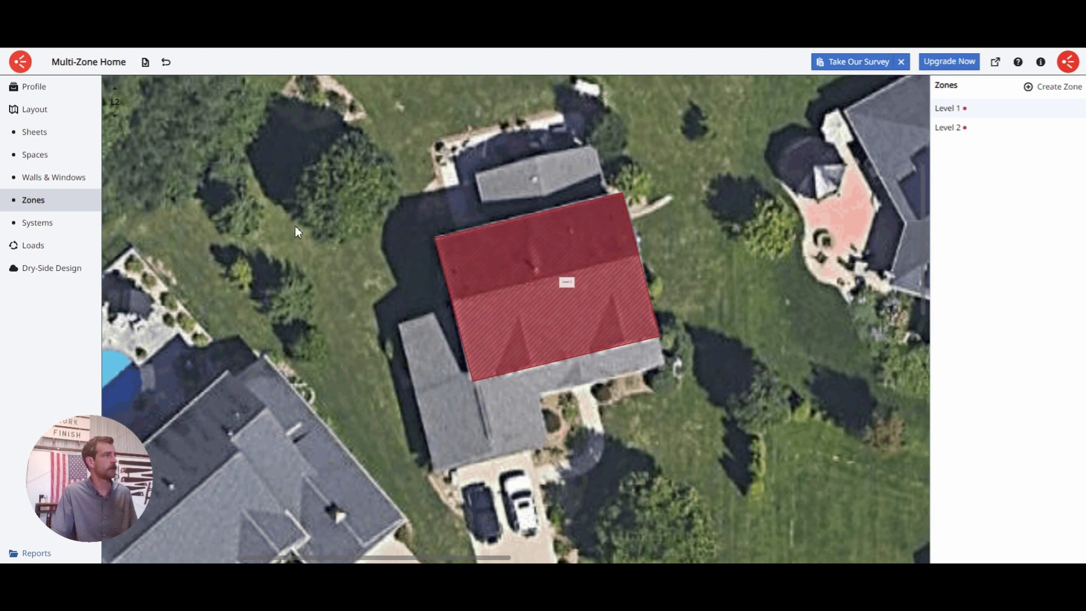
Check the Level 2 and Level 1 zones on their floor plans.
{"action": "left_click", "coordinate": [507, 290]}
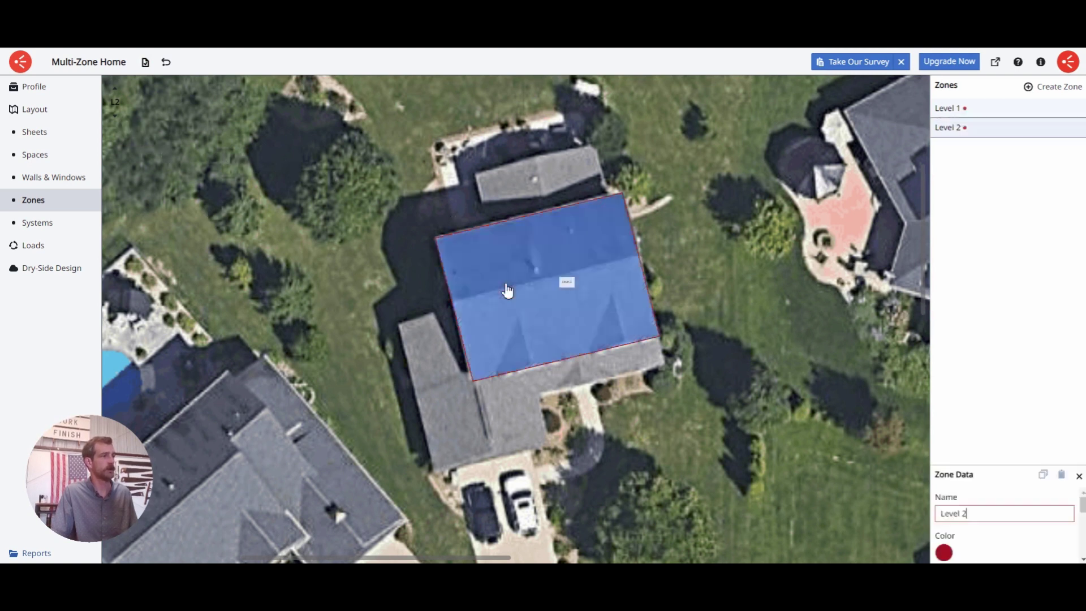
{"action": "left_click", "coordinate": [680, 256]}
{"action": "left_click", "coordinate": [115, 115]}
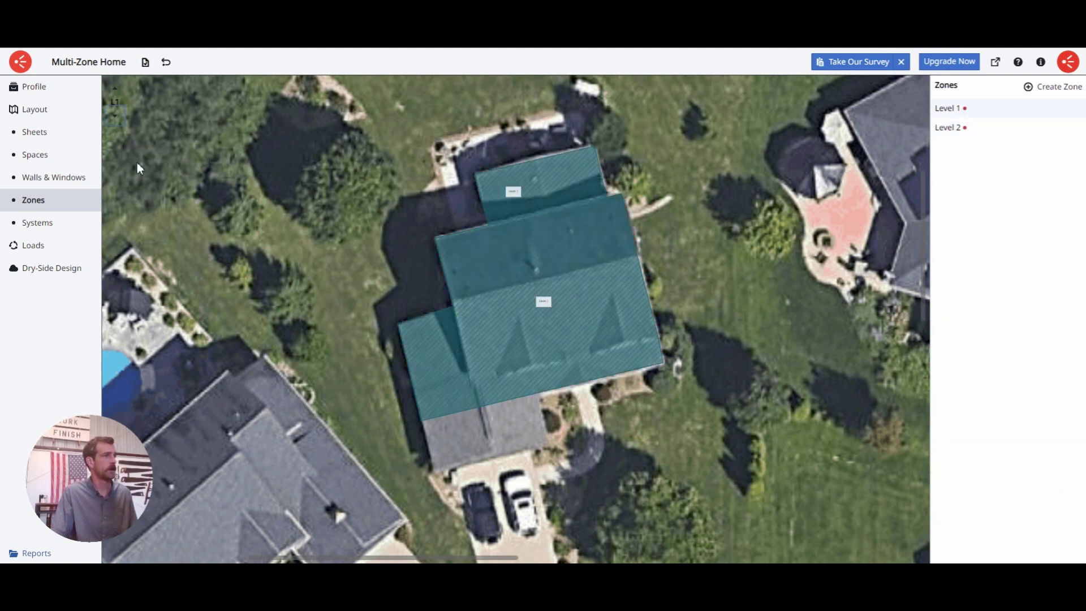
{"action": "left_click", "coordinate": [490, 302]}
{"action": "left_click", "coordinate": [740, 287]}
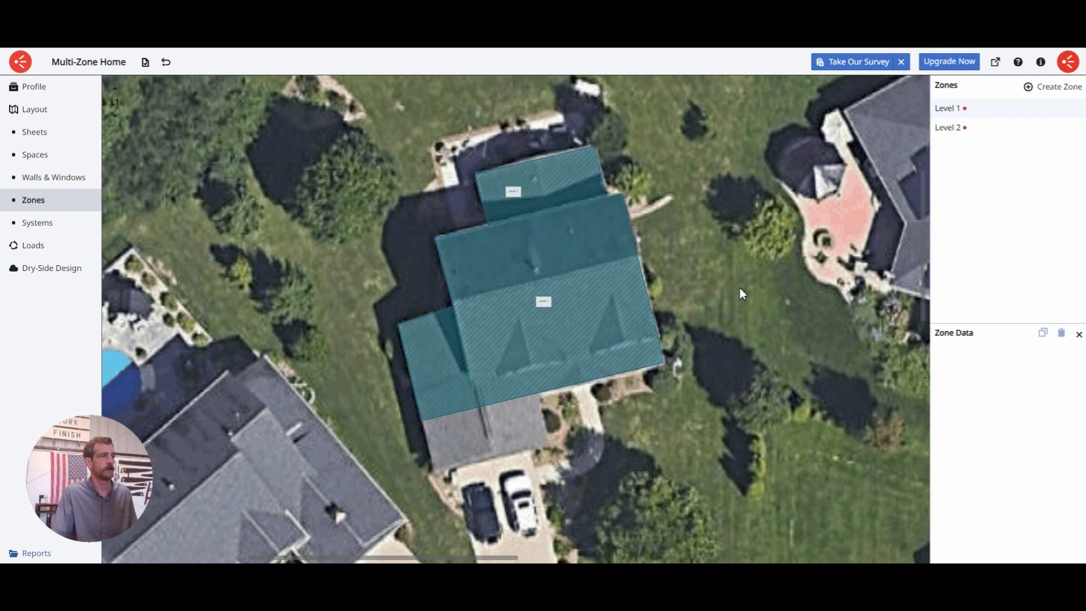
Create a new system named System 1.
{"action": "left_click", "coordinate": [76, 229]}
{"action": "left_click_drag", "start_coordinate": [692, 251], "coordinate": [686, 259]}
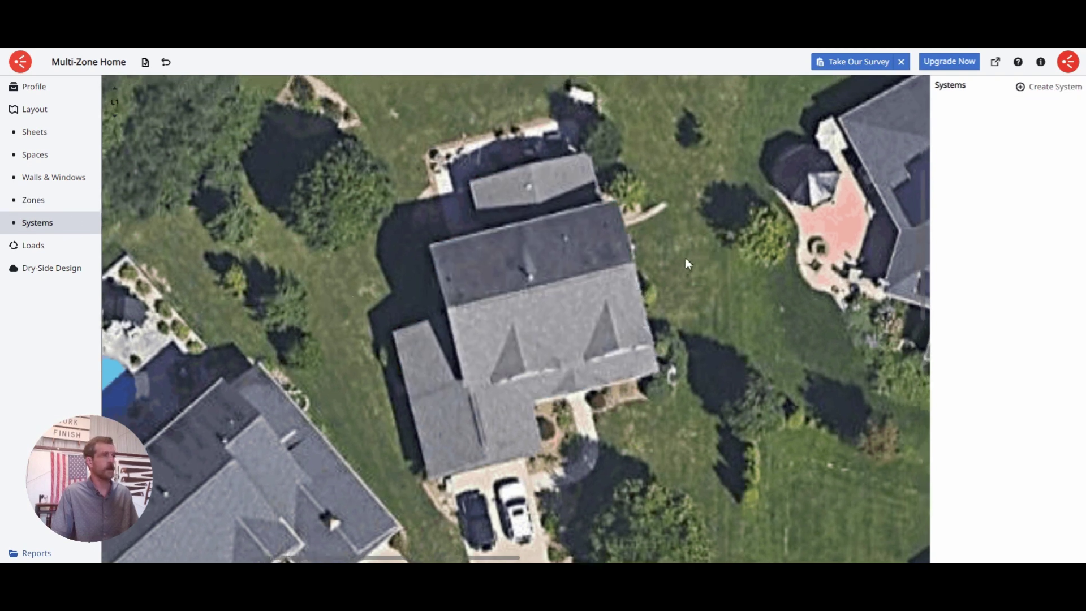
{"action": "left_click", "coordinate": [1056, 87]}
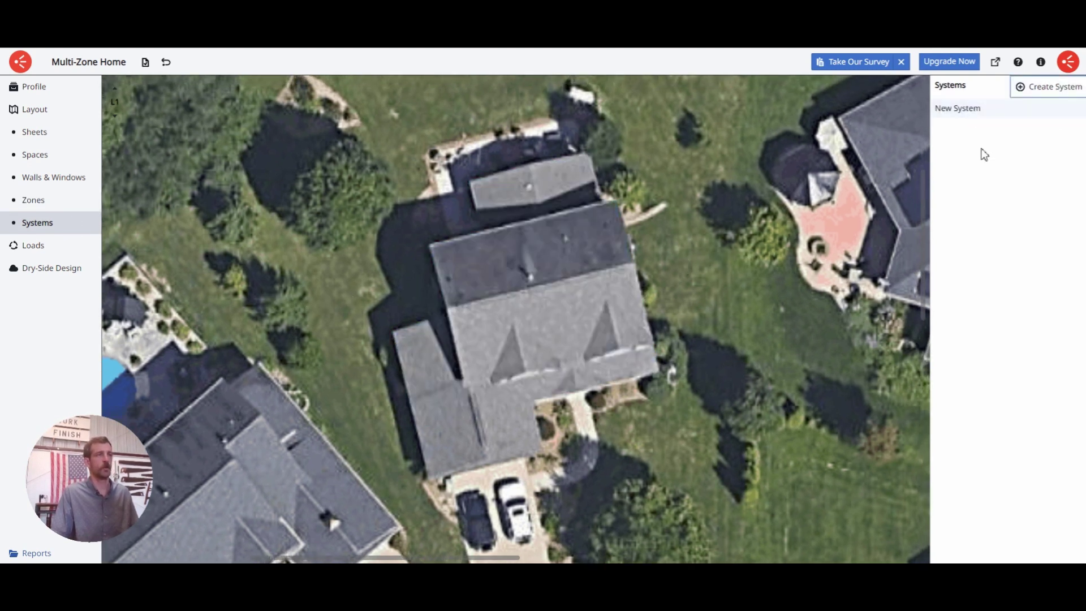
{"action": "left_click", "coordinate": [981, 111]}
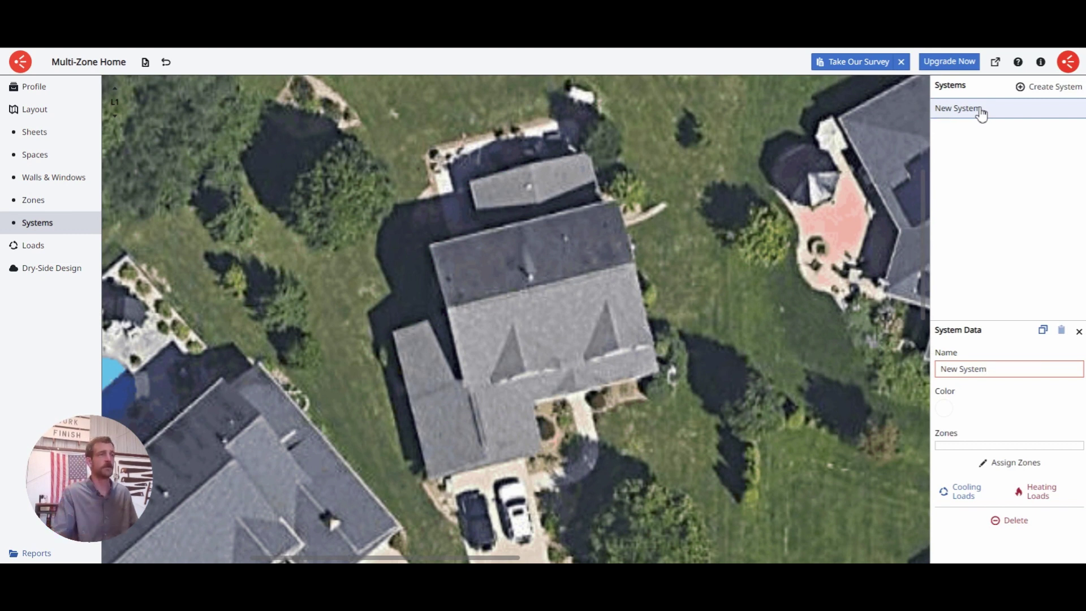
{"action": "left_click_drag", "start_coordinate": [991, 377], "coordinate": [928, 370]}
{"action": "type", "text": "Sy"}
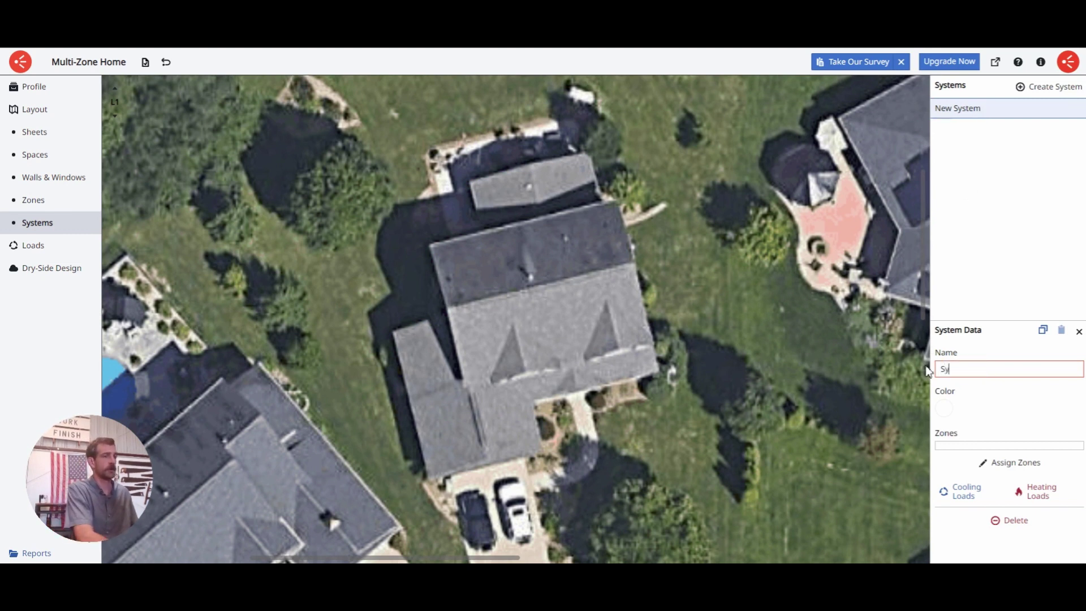
{"action": "type", "text": "stem 1"}
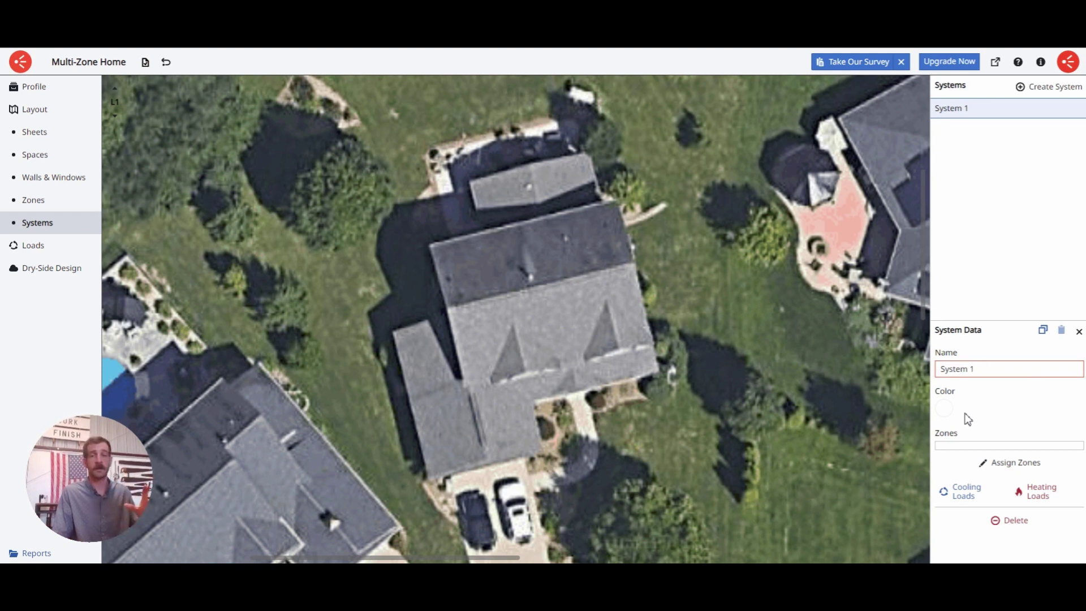
Make System 1 green and assign the Level 1 and Level 2 zones to it.
{"action": "left_click", "coordinate": [944, 407]}
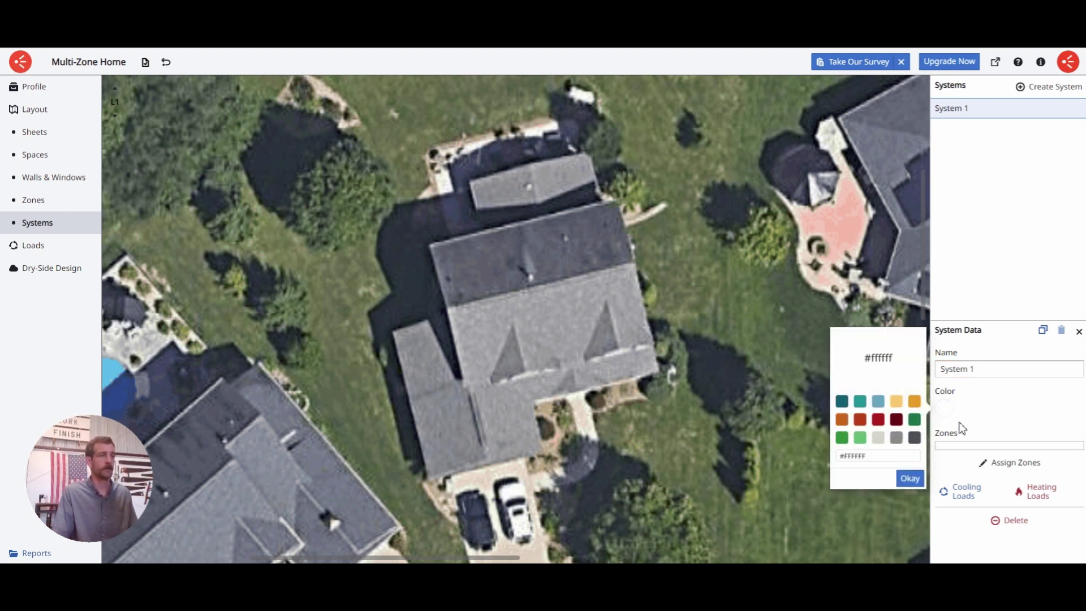
{"action": "left_click", "coordinate": [916, 421]}
{"action": "left_click", "coordinate": [991, 467]}
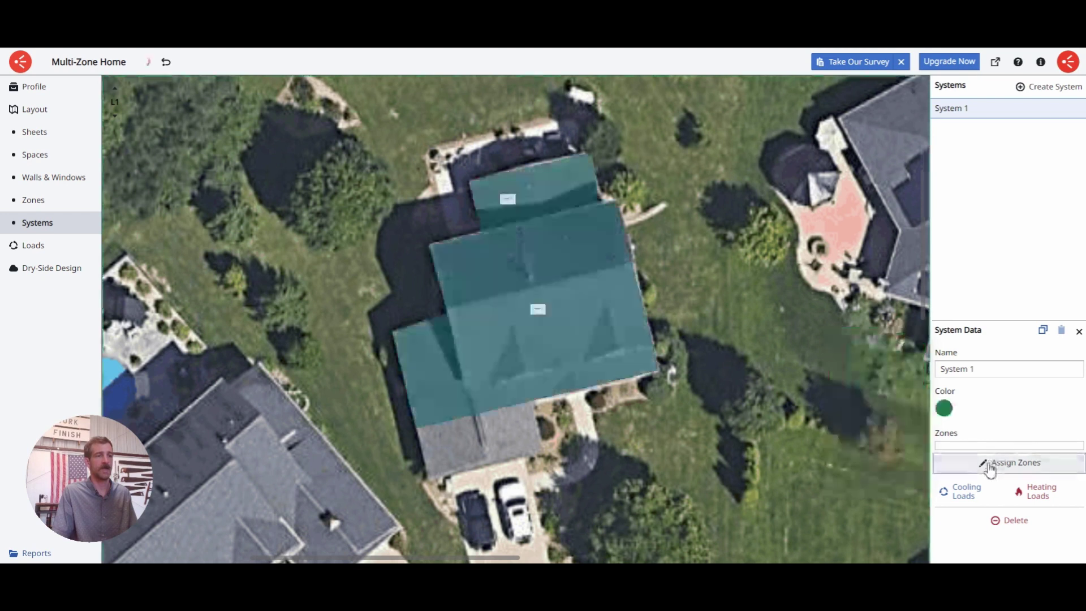
{"action": "left_click", "coordinate": [546, 311]}
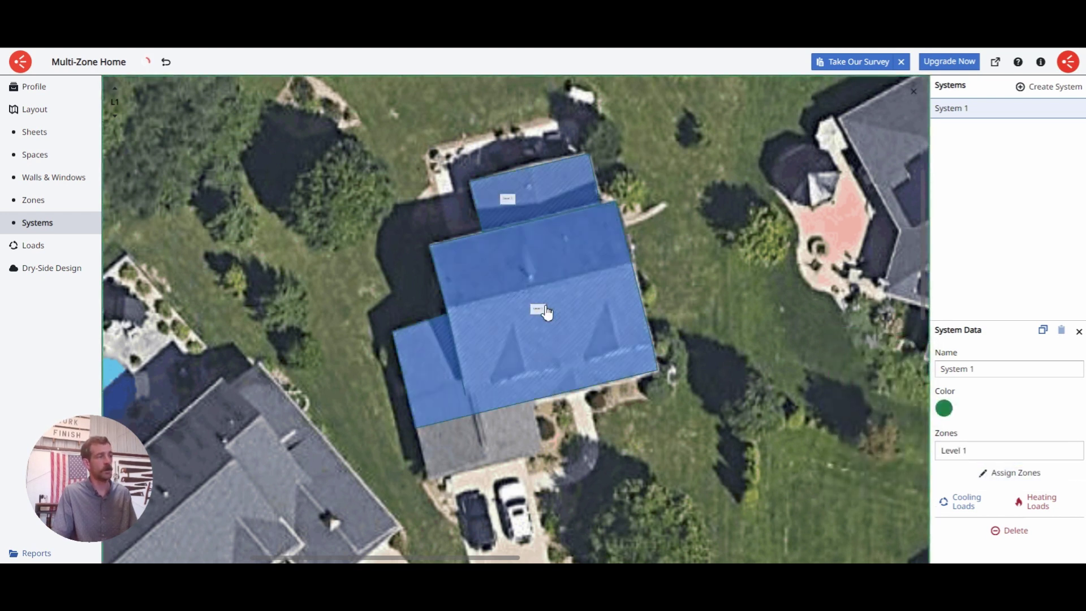
{"action": "left_click", "coordinate": [118, 89]}
{"action": "left_click", "coordinate": [517, 286]}
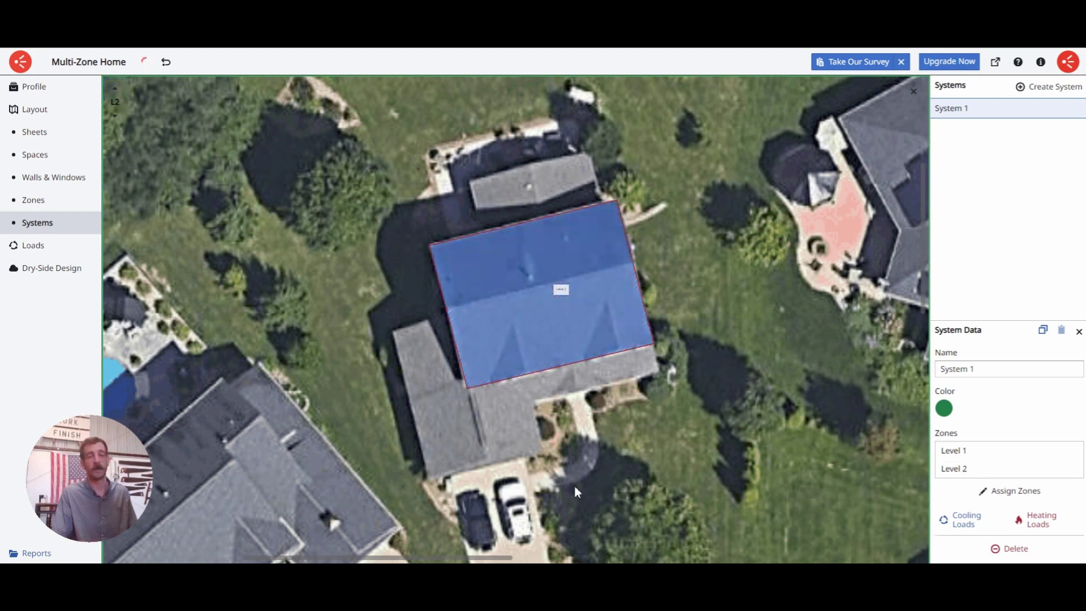
{"action": "left_click", "coordinate": [699, 503]}
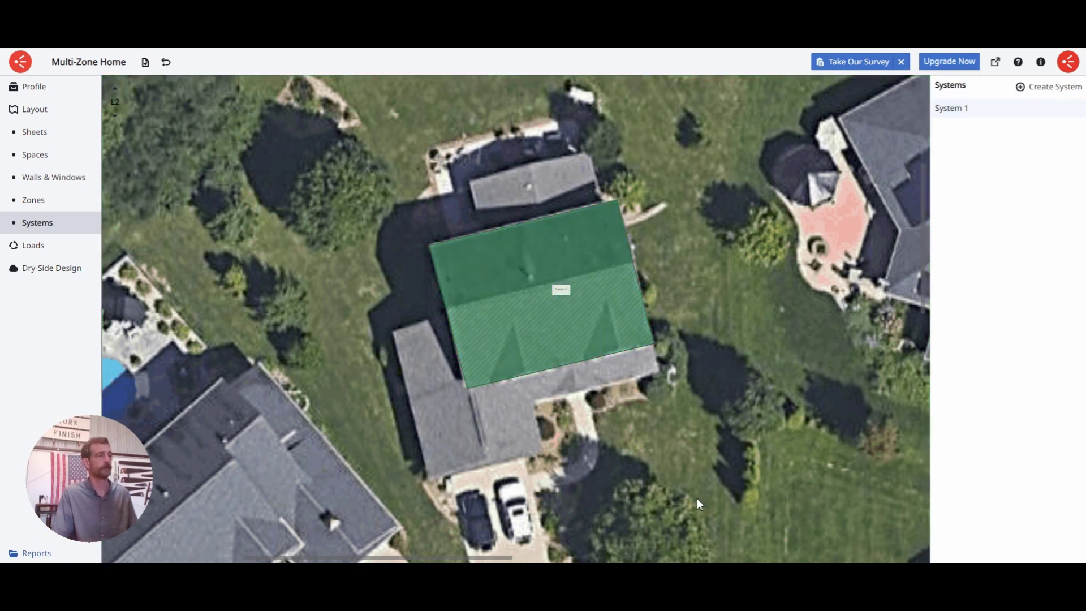
Flip between the L1 and L2 plans and select System 1 to view its data.
{"action": "left_click", "coordinate": [116, 116]}
{"action": "left_click", "coordinate": [116, 89]}
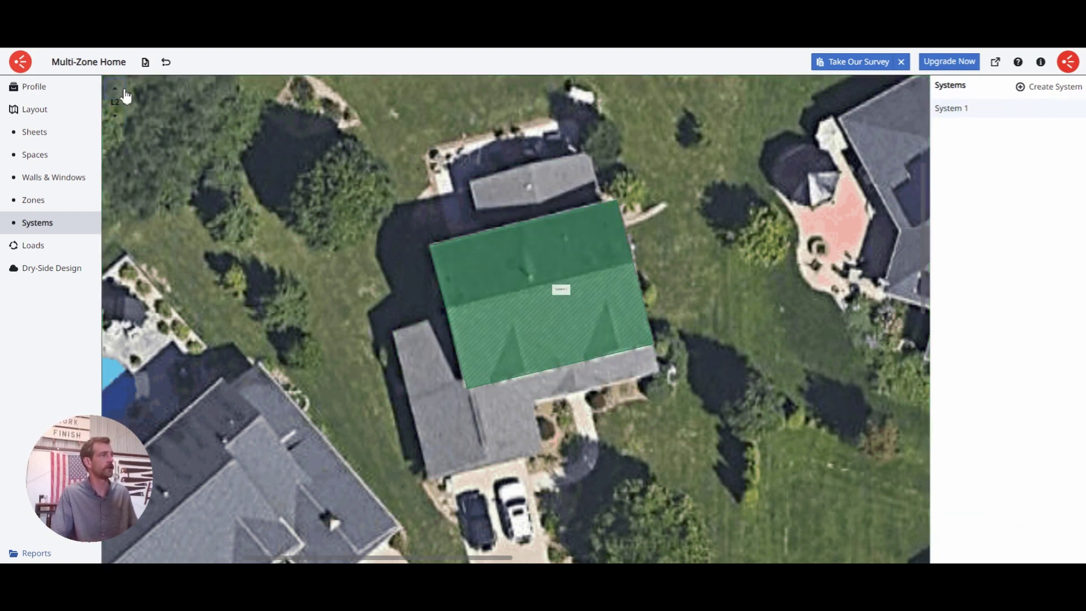
{"action": "left_click", "coordinate": [533, 308]}
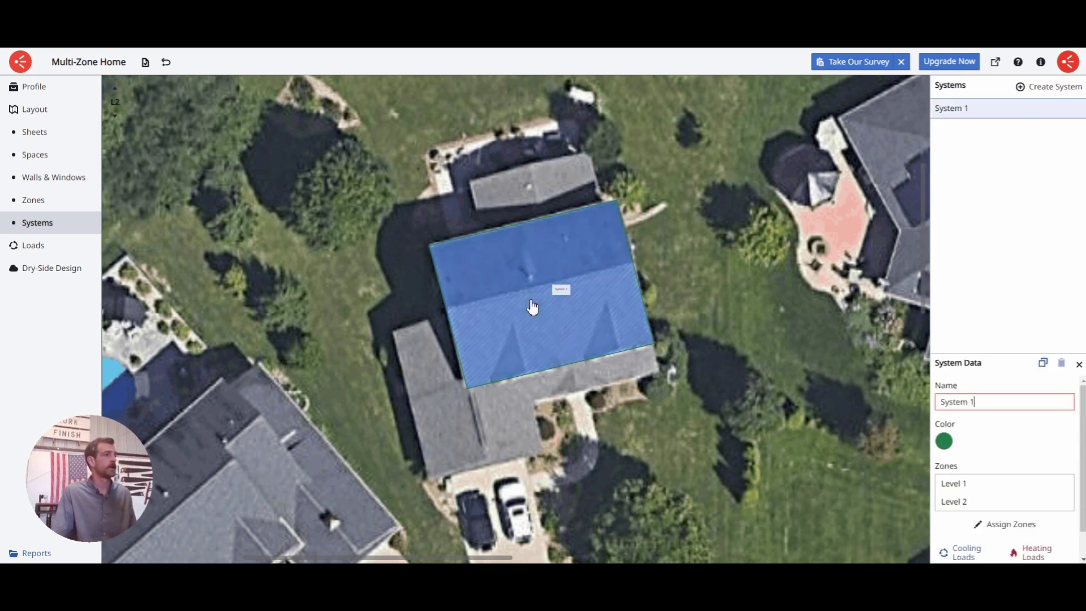
Review System 1's peak cooling load breakdown (51433 BTUH), then expand the Loads section.
{"action": "left_click", "coordinate": [973, 519]}
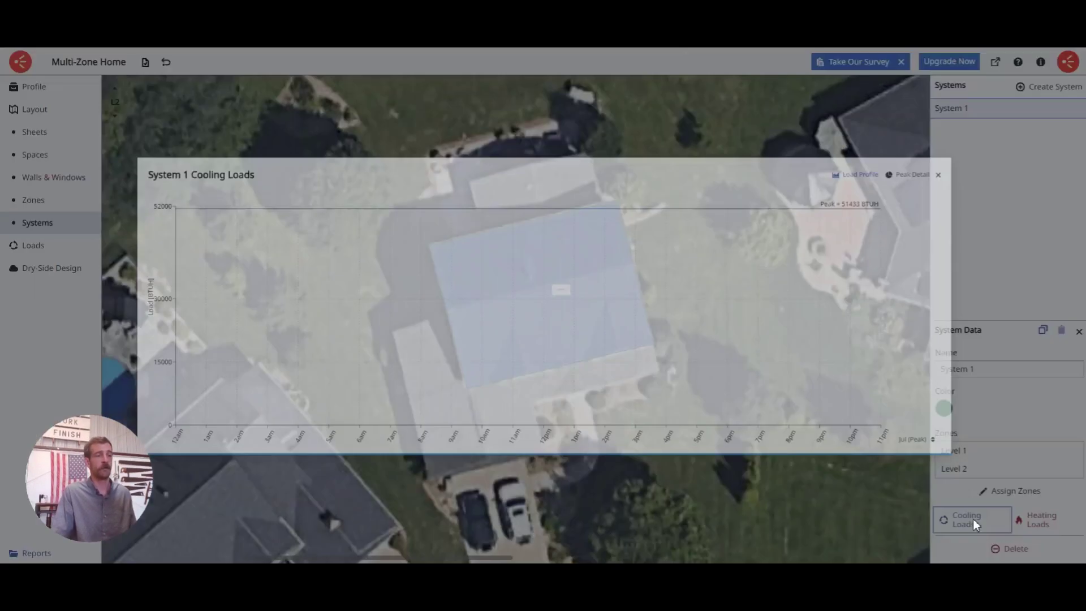
{"action": "left_click", "coordinate": [997, 145]}
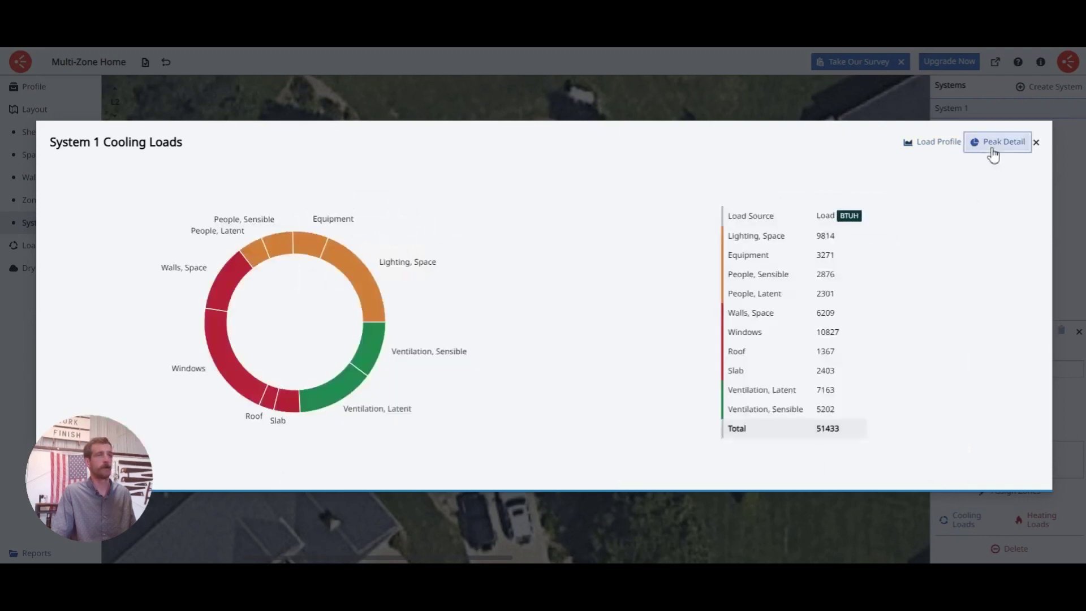
{"action": "left_click", "coordinate": [1038, 143]}
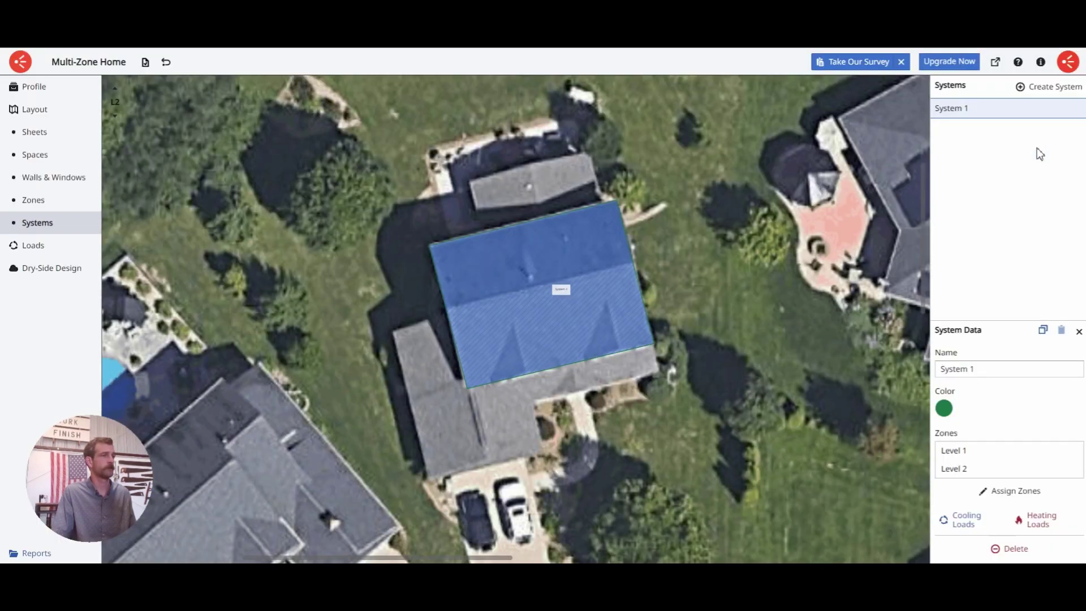
{"action": "left_click", "coordinate": [726, 399]}
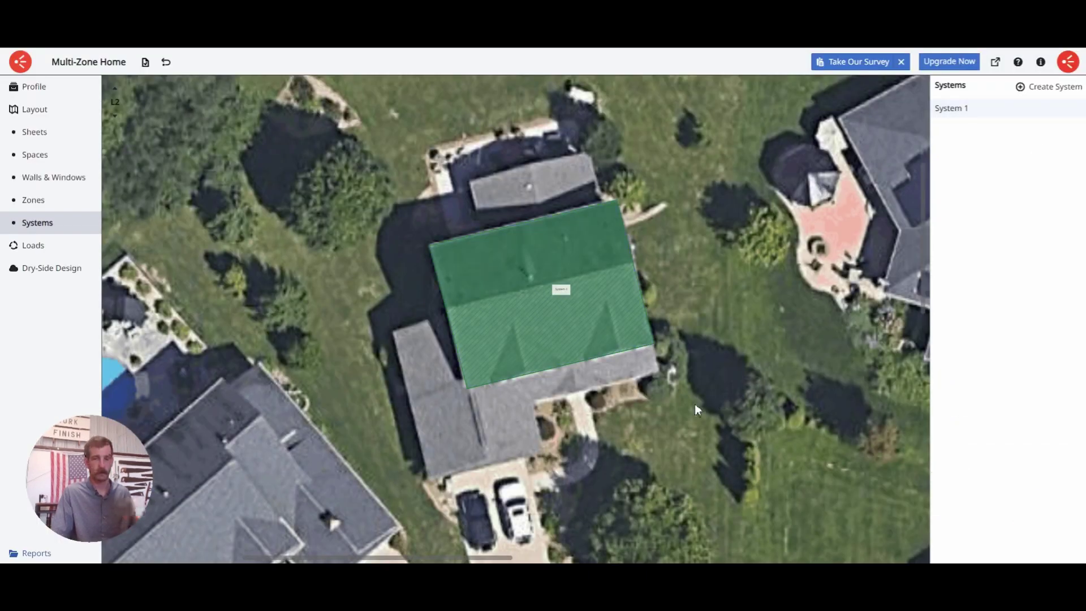
{"action": "left_click", "coordinate": [37, 248]}
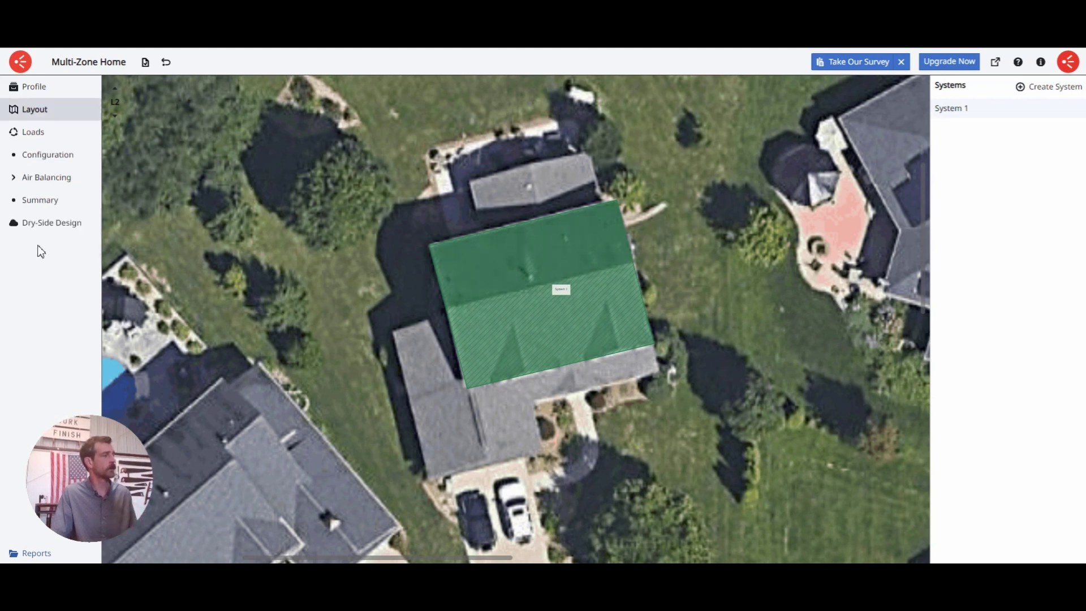
Open the load summary and expand System 1, Level 1 and Level 2 in its tree.
{"action": "left_click", "coordinate": [59, 206]}
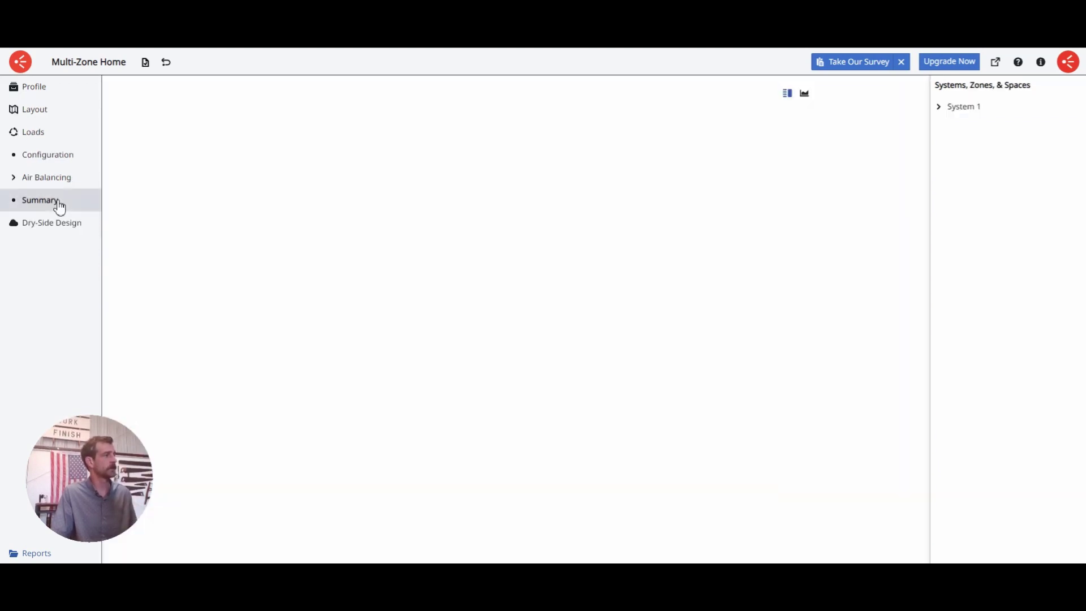
{"action": "left_click", "coordinate": [941, 108]}
{"action": "left_click", "coordinate": [953, 124]}
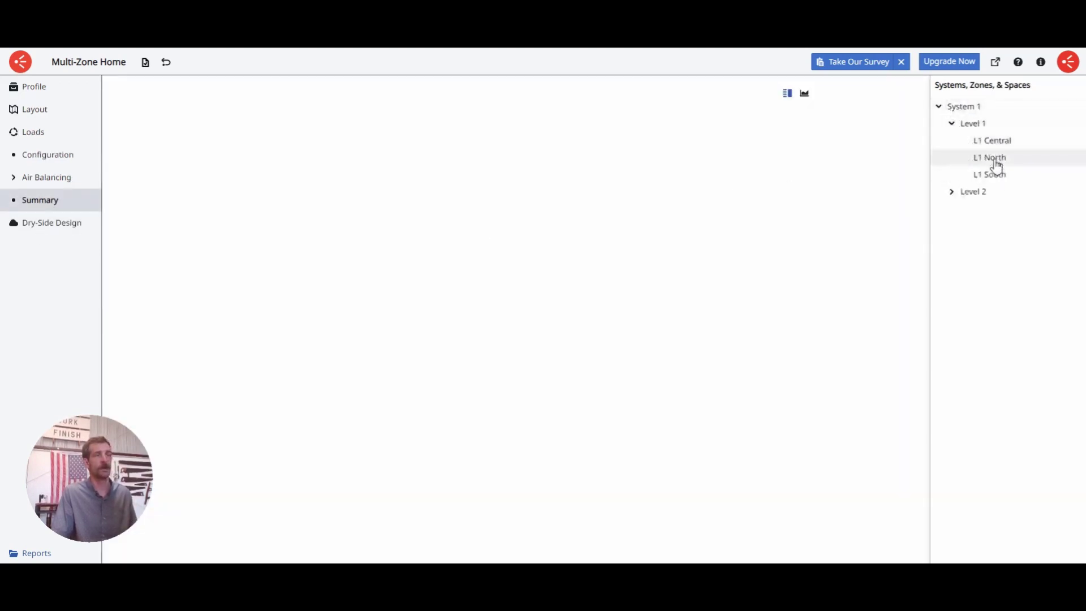
{"action": "left_click", "coordinate": [953, 191]}
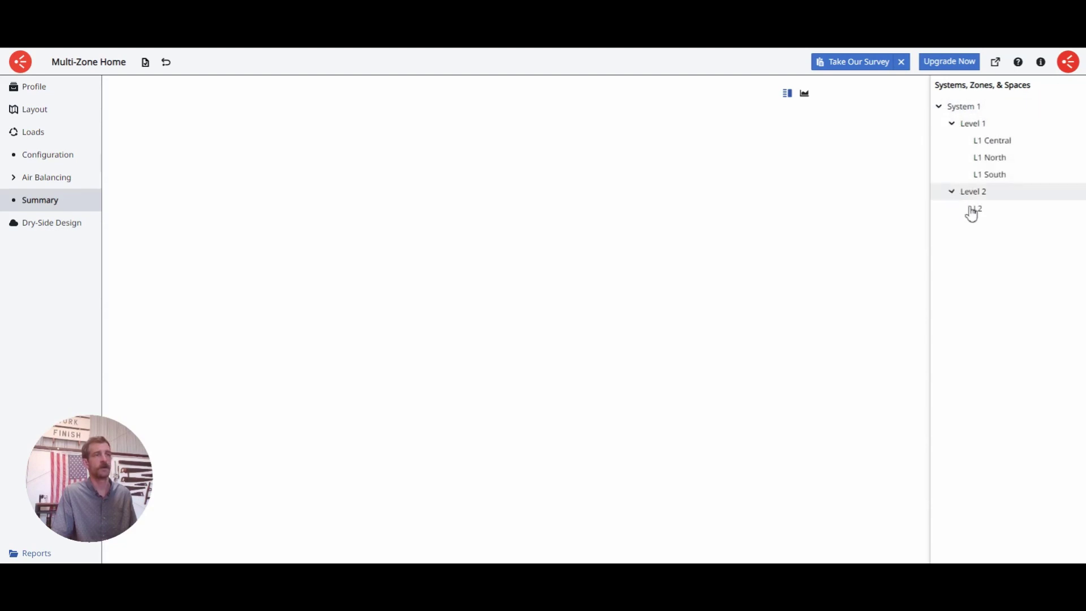
Review the System 1, Level 1, L1 Central and Level 2 summaries, ending on System 1.
{"action": "left_click", "coordinate": [994, 112]}
{"action": "left_click", "coordinate": [990, 125]}
{"action": "left_click", "coordinate": [1009, 143]}
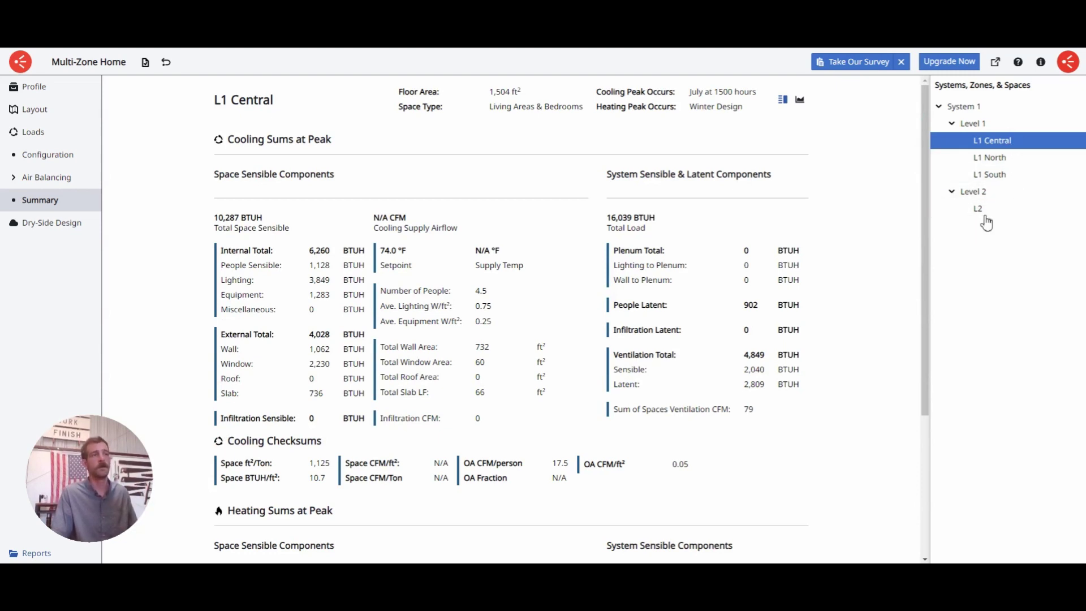
{"action": "left_click", "coordinate": [994, 192]}
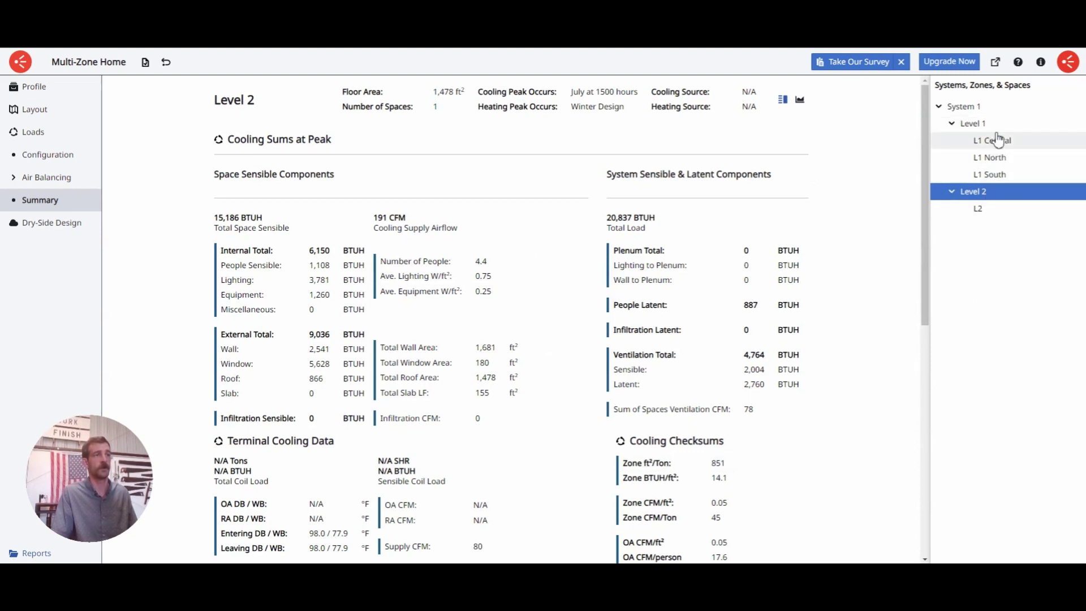
{"action": "left_click", "coordinate": [975, 124]}
{"action": "key", "text": "Up"}
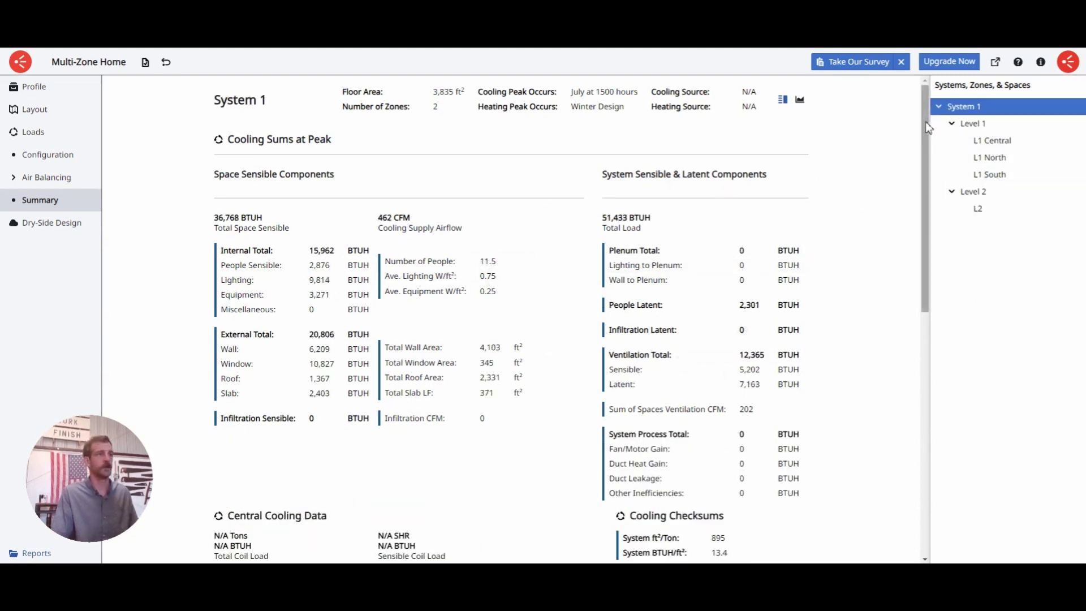
{"action": "left_click_drag", "start_coordinate": [926, 122], "coordinate": [914, 102]}
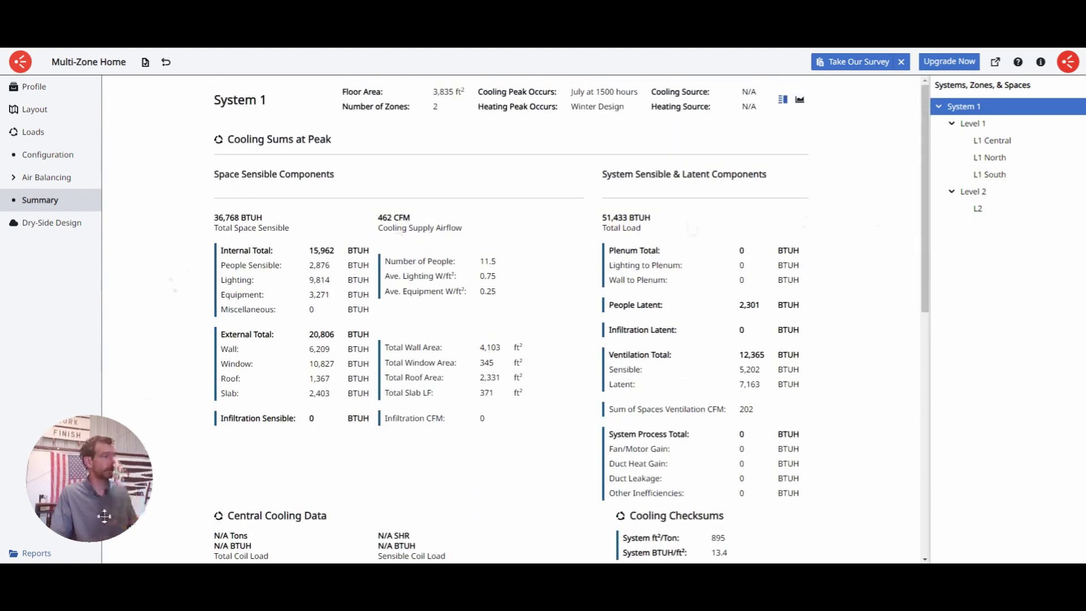
Generate a Heating and Cooling Loads PDF report named 5.22.24, download it and open it.
{"action": "left_click", "coordinate": [31, 553]}
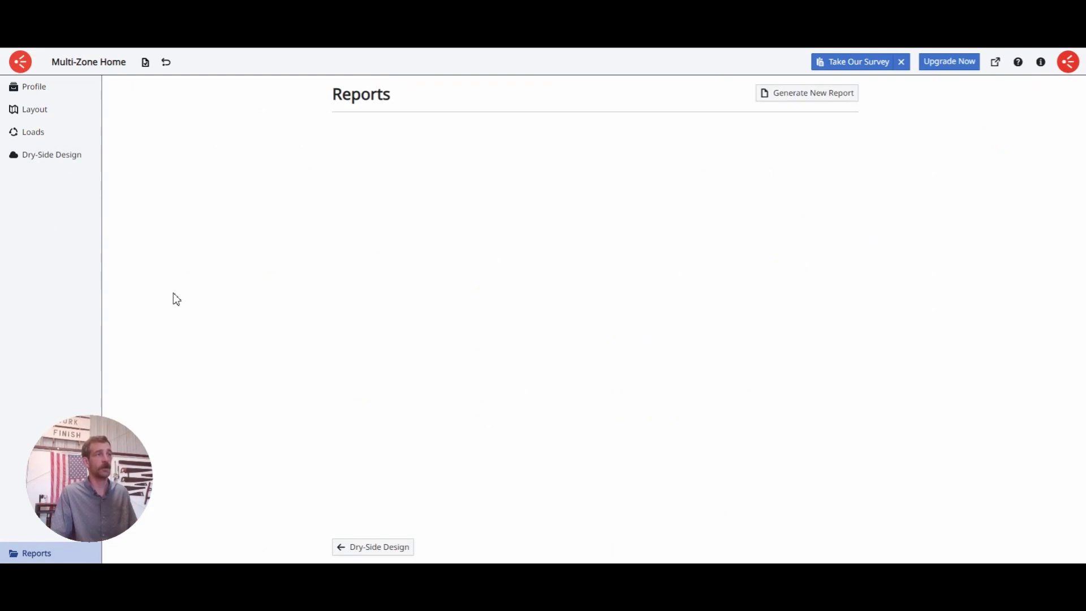
{"action": "left_click", "coordinate": [802, 94]}
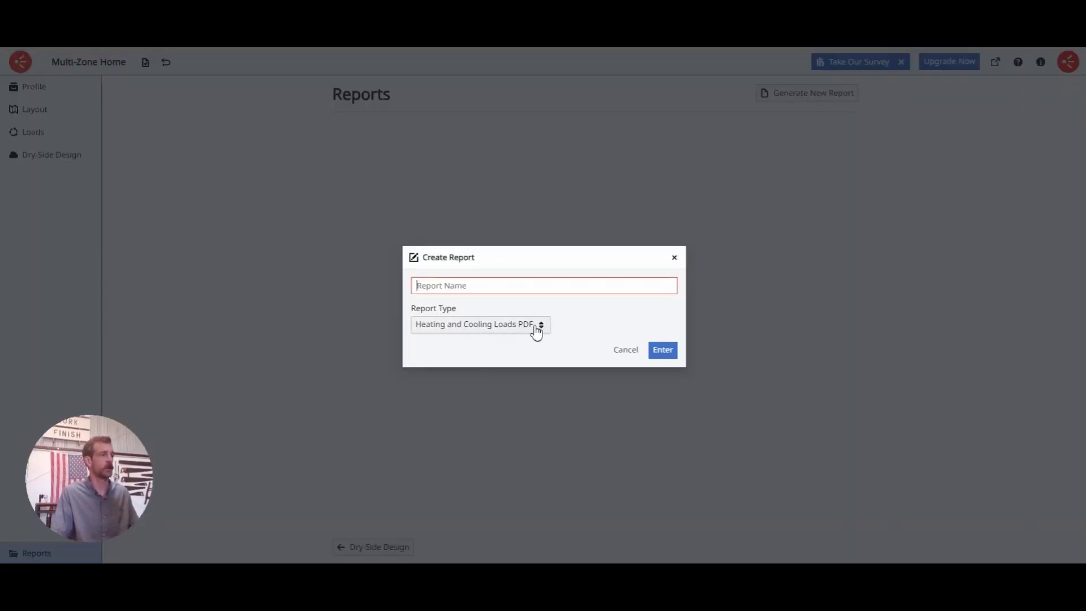
{"action": "type", "text": "5.22.24"}
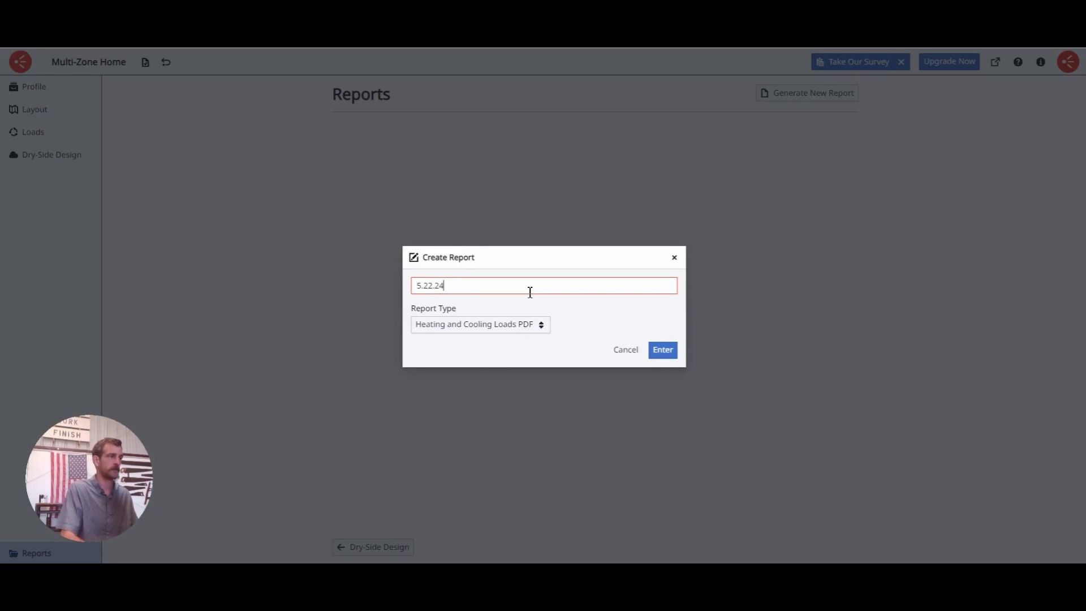
{"action": "left_click", "coordinate": [671, 353]}
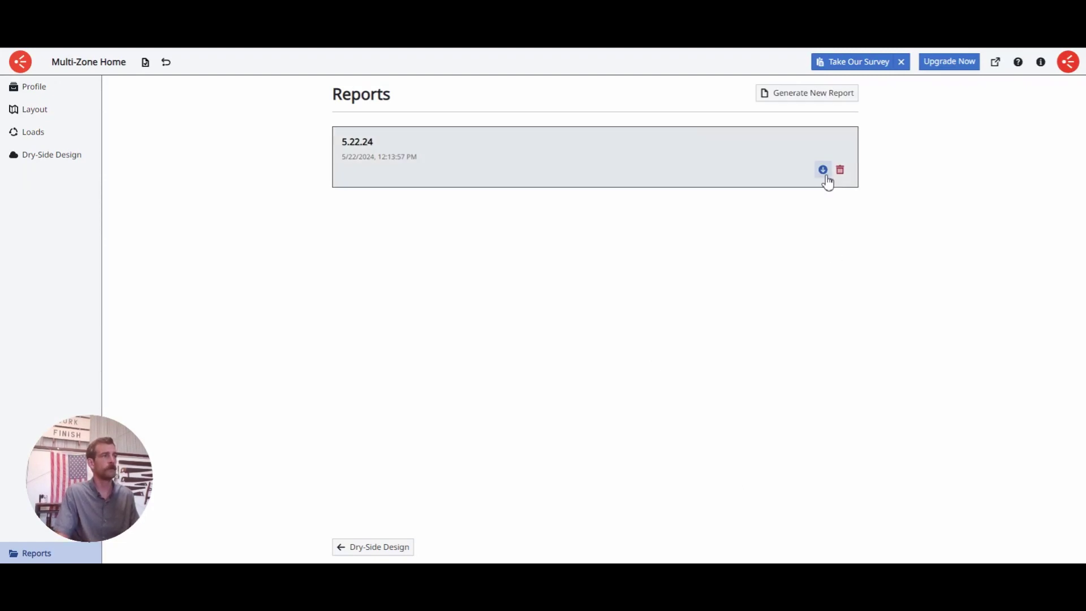
{"action": "left_click", "coordinate": [824, 170]}
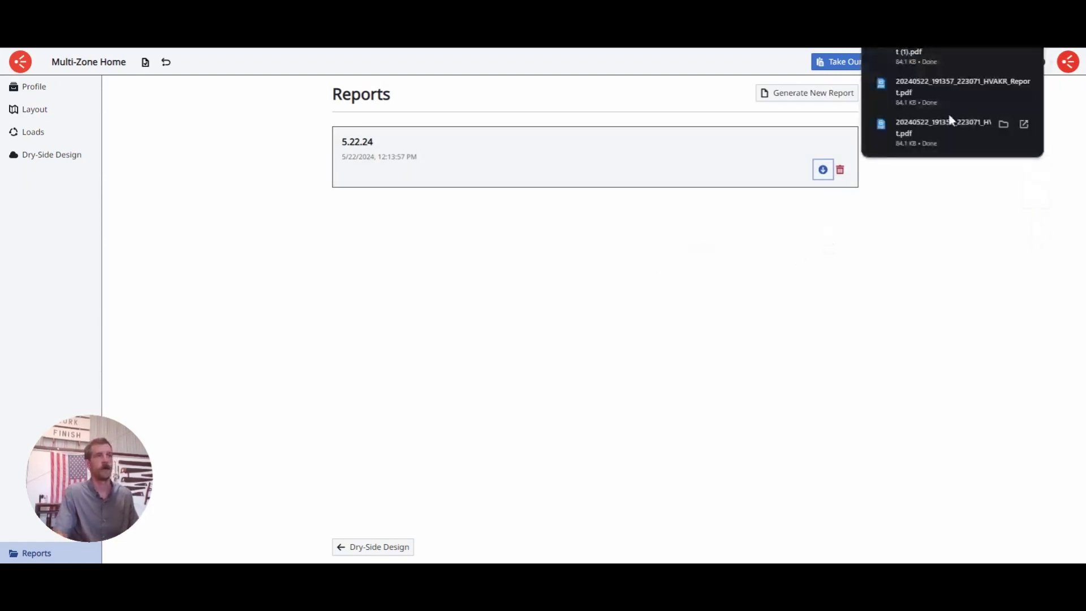
{"action": "left_click", "coordinate": [955, 57]}
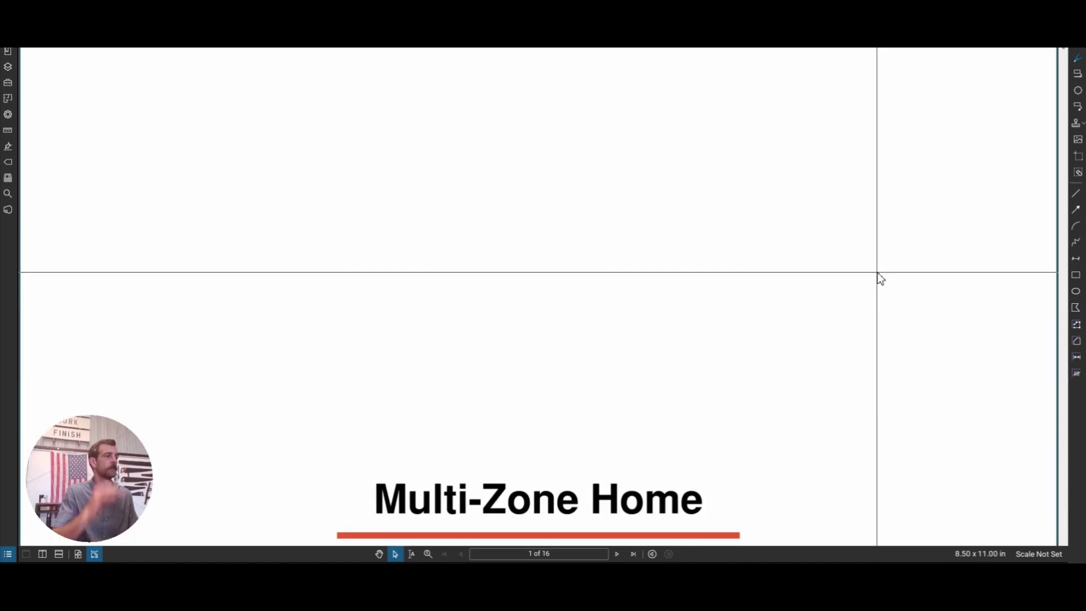
Fit the loads report page to the window and advance to the Table of Contents on page 2.
{"action": "scroll", "coordinate": [635, 322], "scroll_direction": "down", "scroll_amount": 5}
{"action": "scroll", "coordinate": [536, 351], "scroll_direction": "down", "scroll_amount": 3}
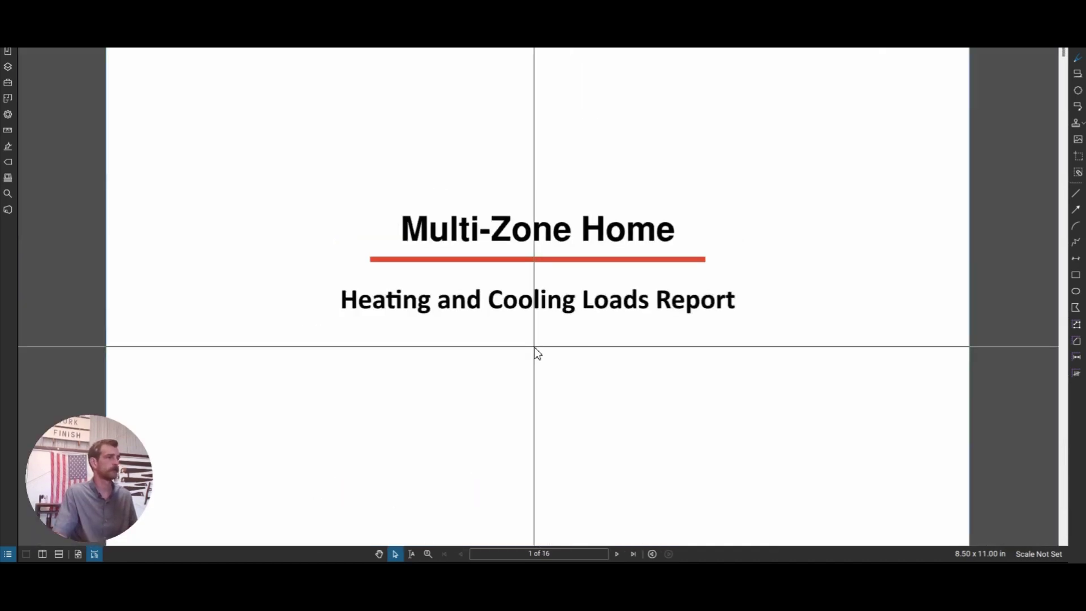
{"action": "left_click", "coordinate": [75, 552]}
{"action": "left_click", "coordinate": [618, 554]}
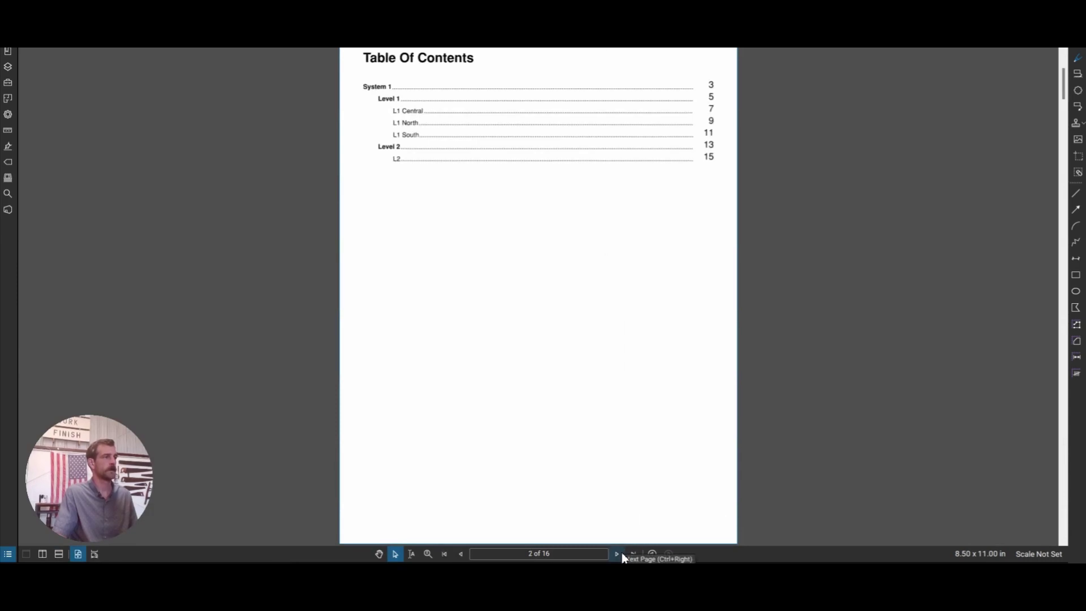